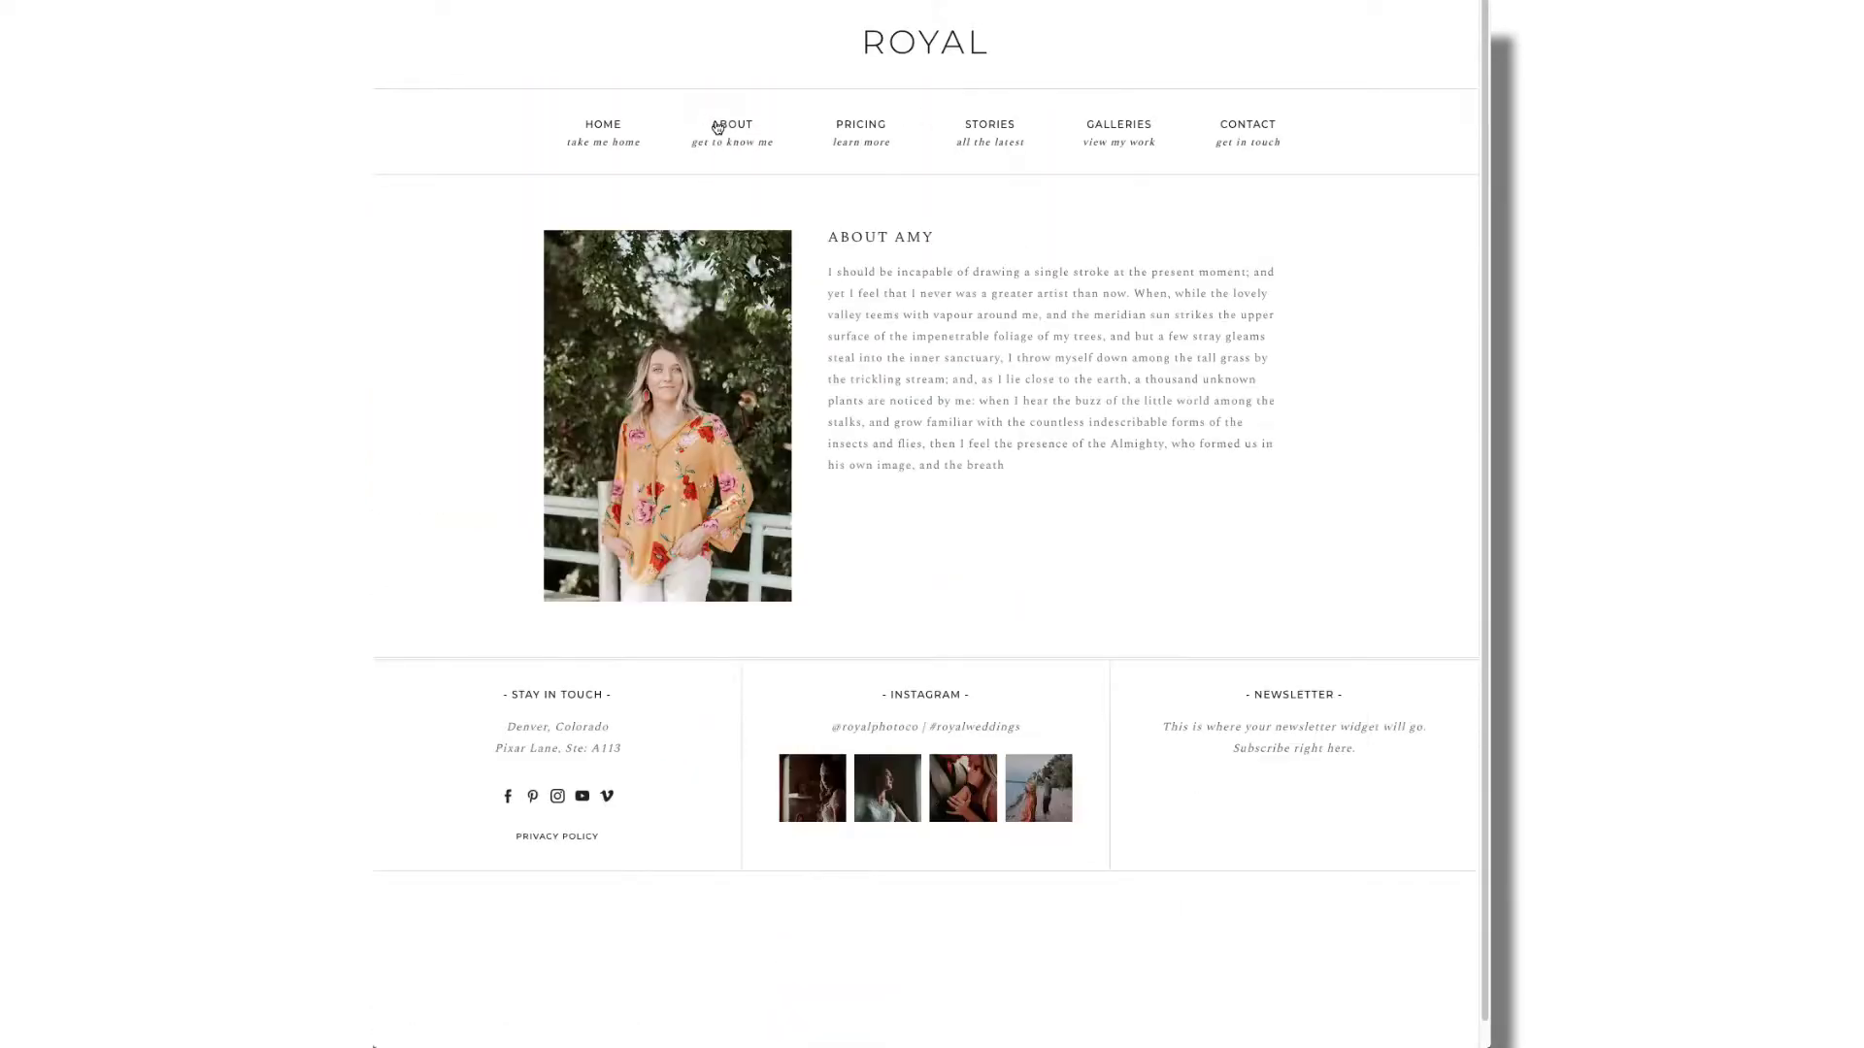
# Go from the About page to the site's Galleries page via the navigation menu.
pyautogui.click(1152, 132)
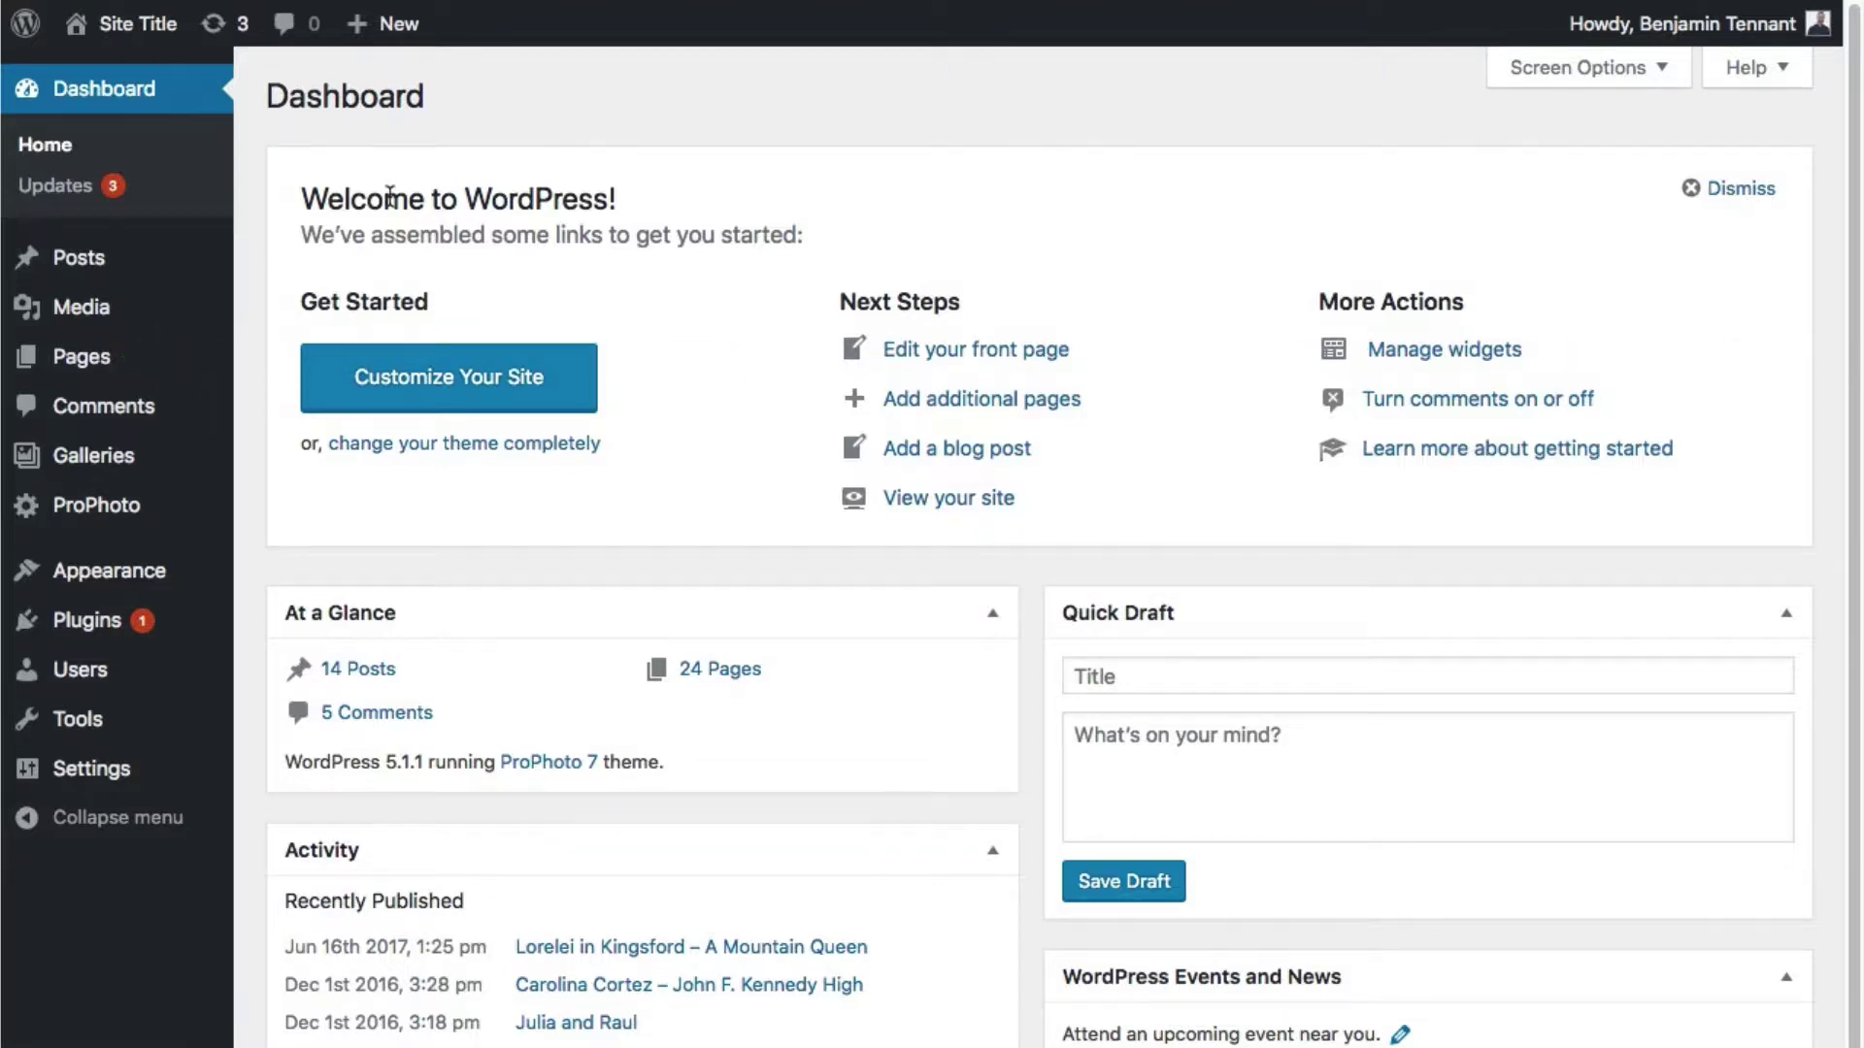
# Open the About page in the page editor.
pyautogui.click(105, 381)
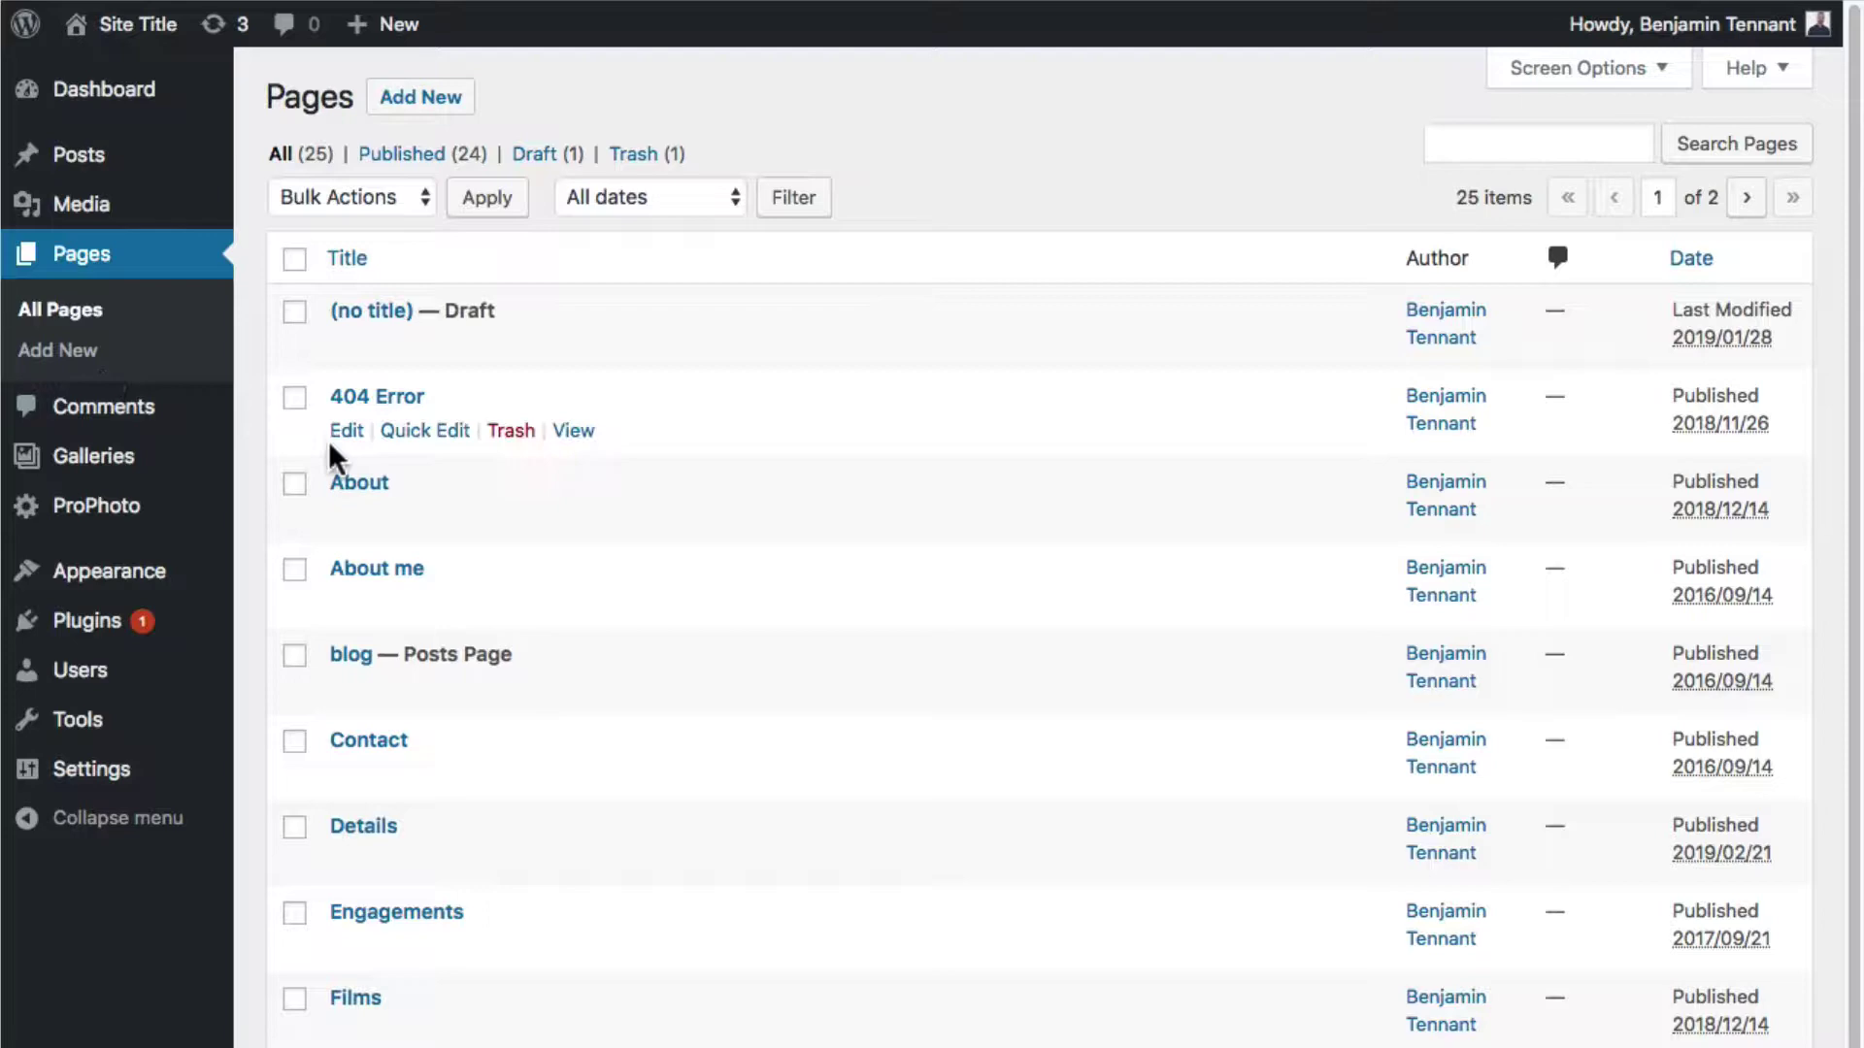
pyautogui.click(344, 493)
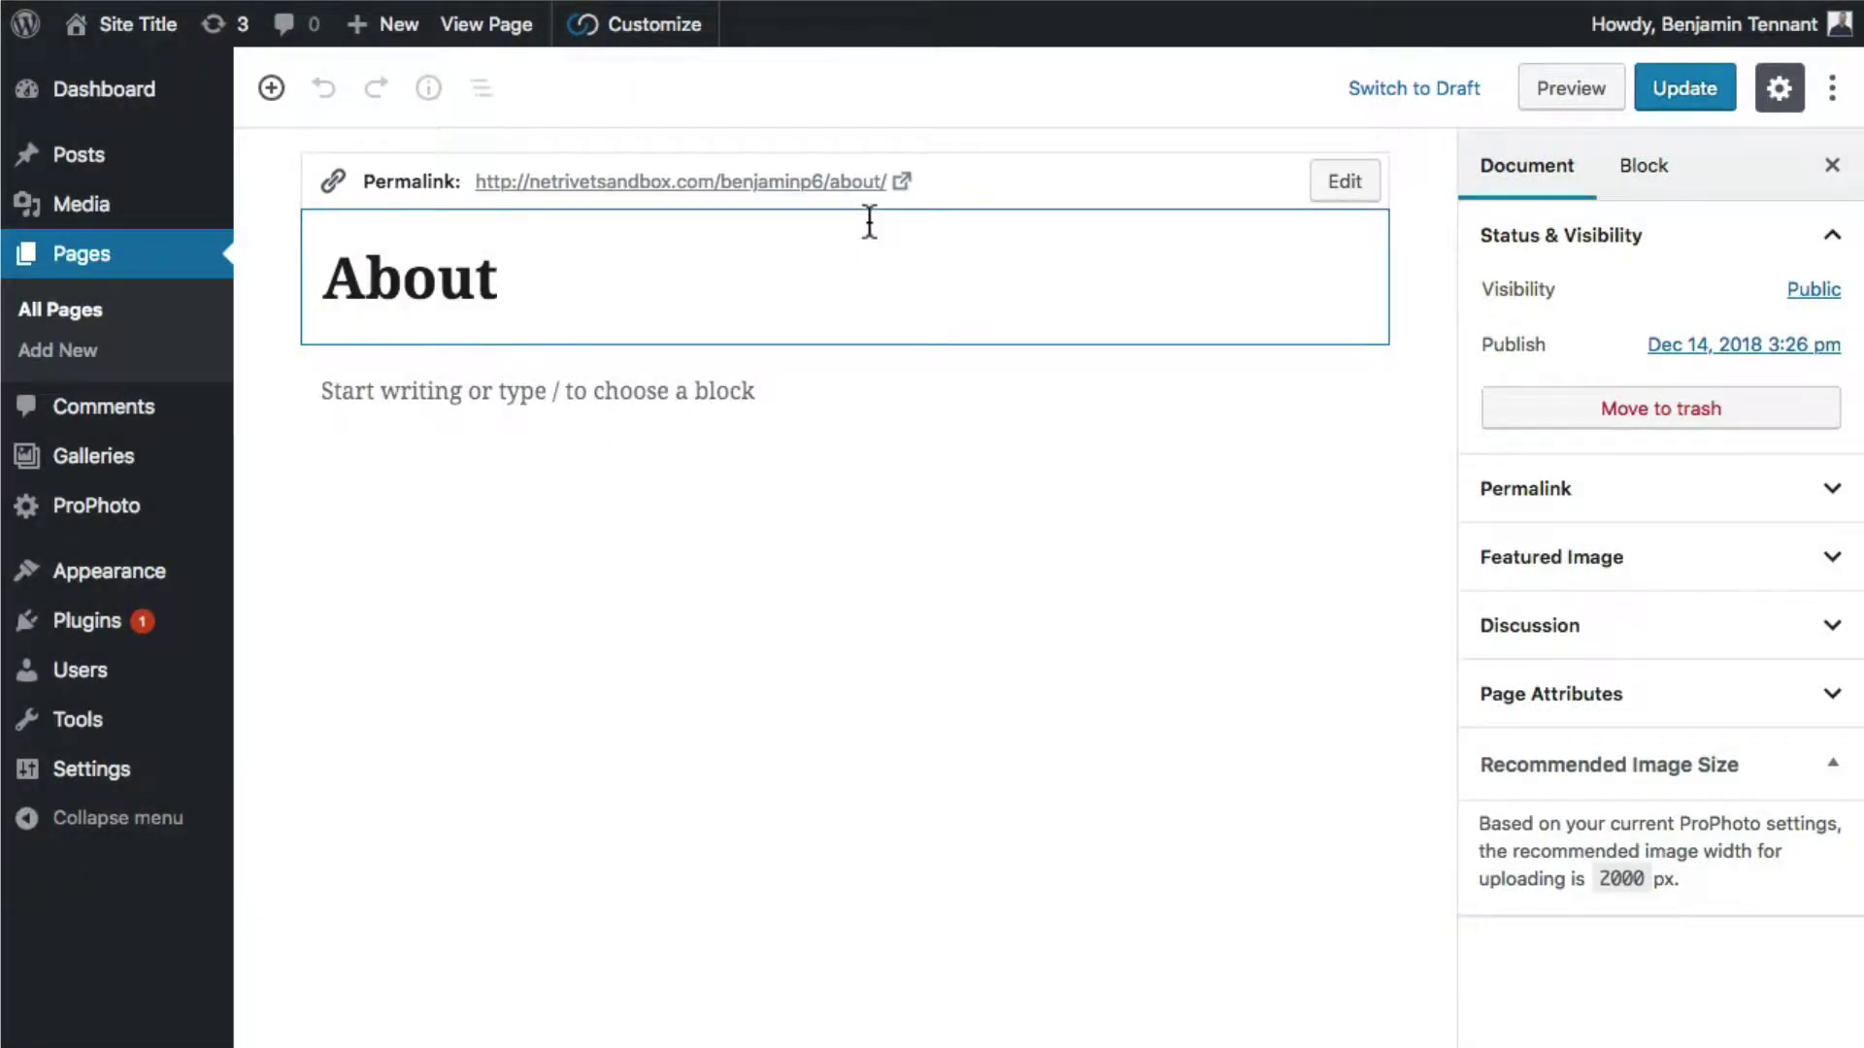
pyautogui.click(869, 221)
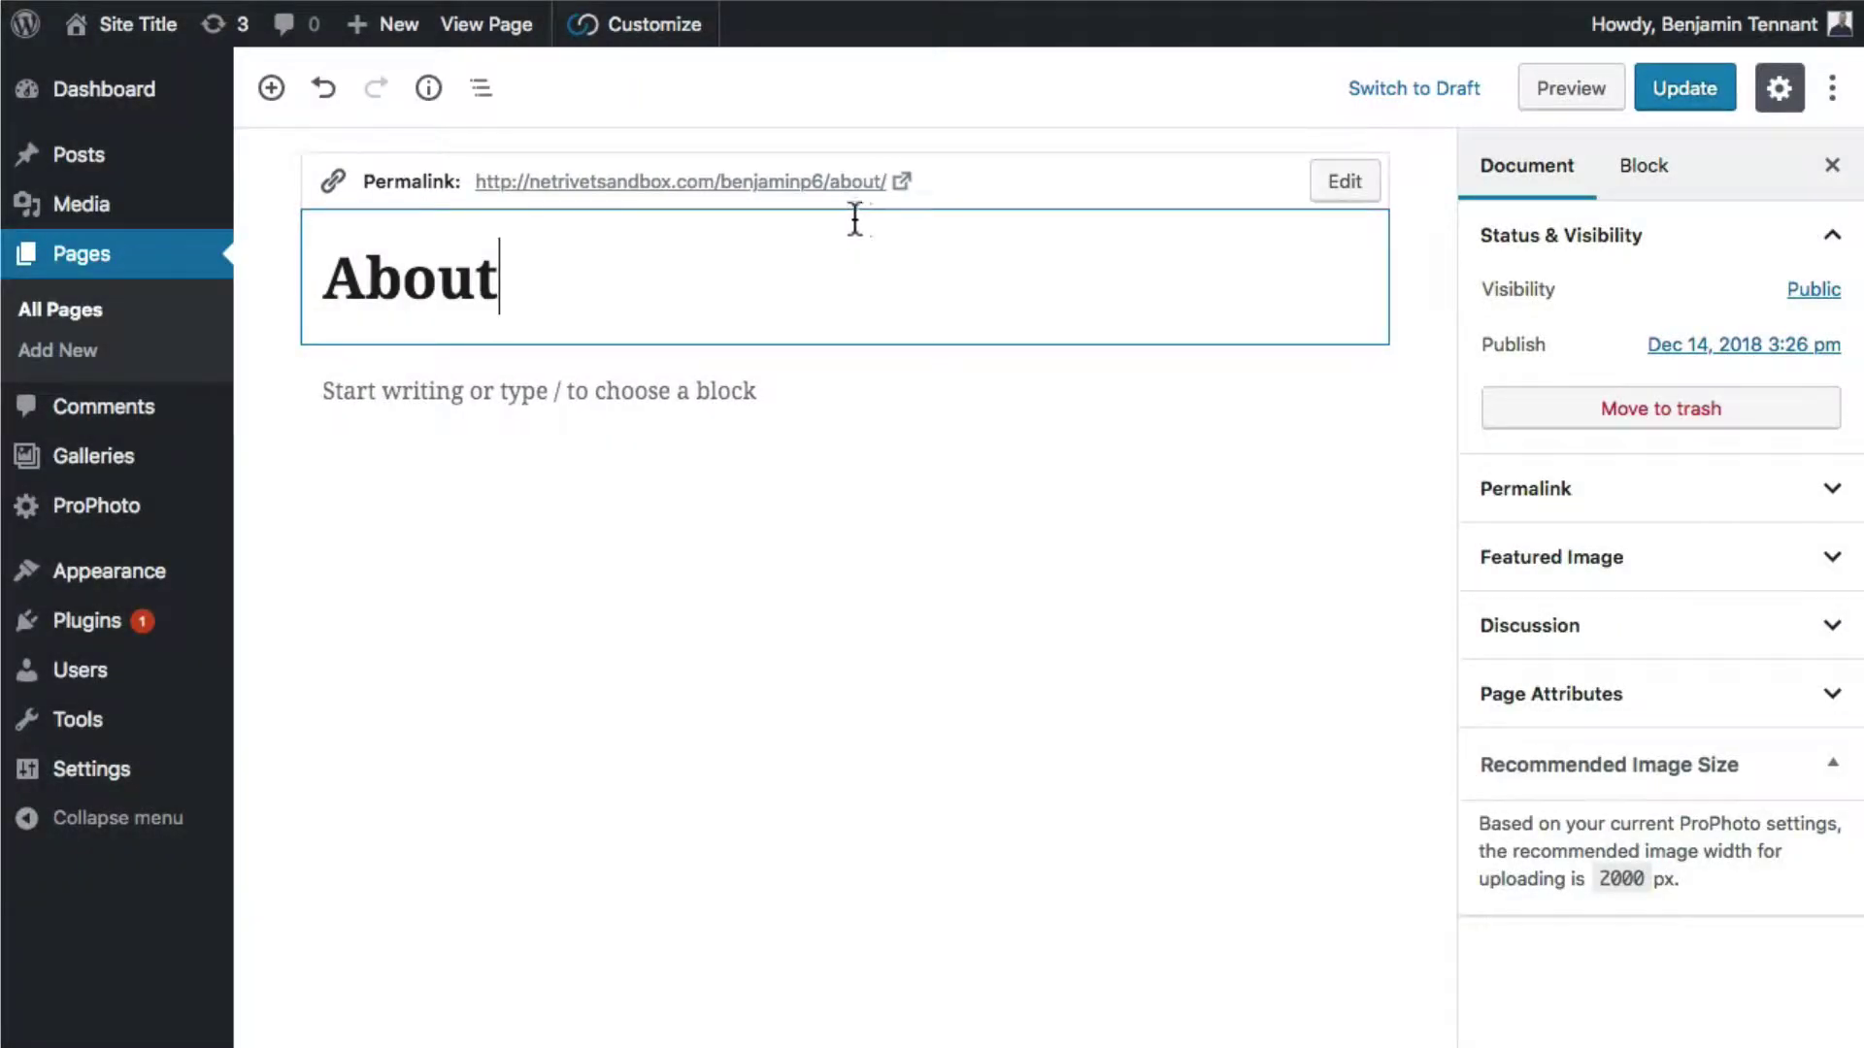
# Create a draft post titled 'New Post', then view the All Posts list.
pyautogui.moveTo(118, 170)
pyautogui.click(251, 202)
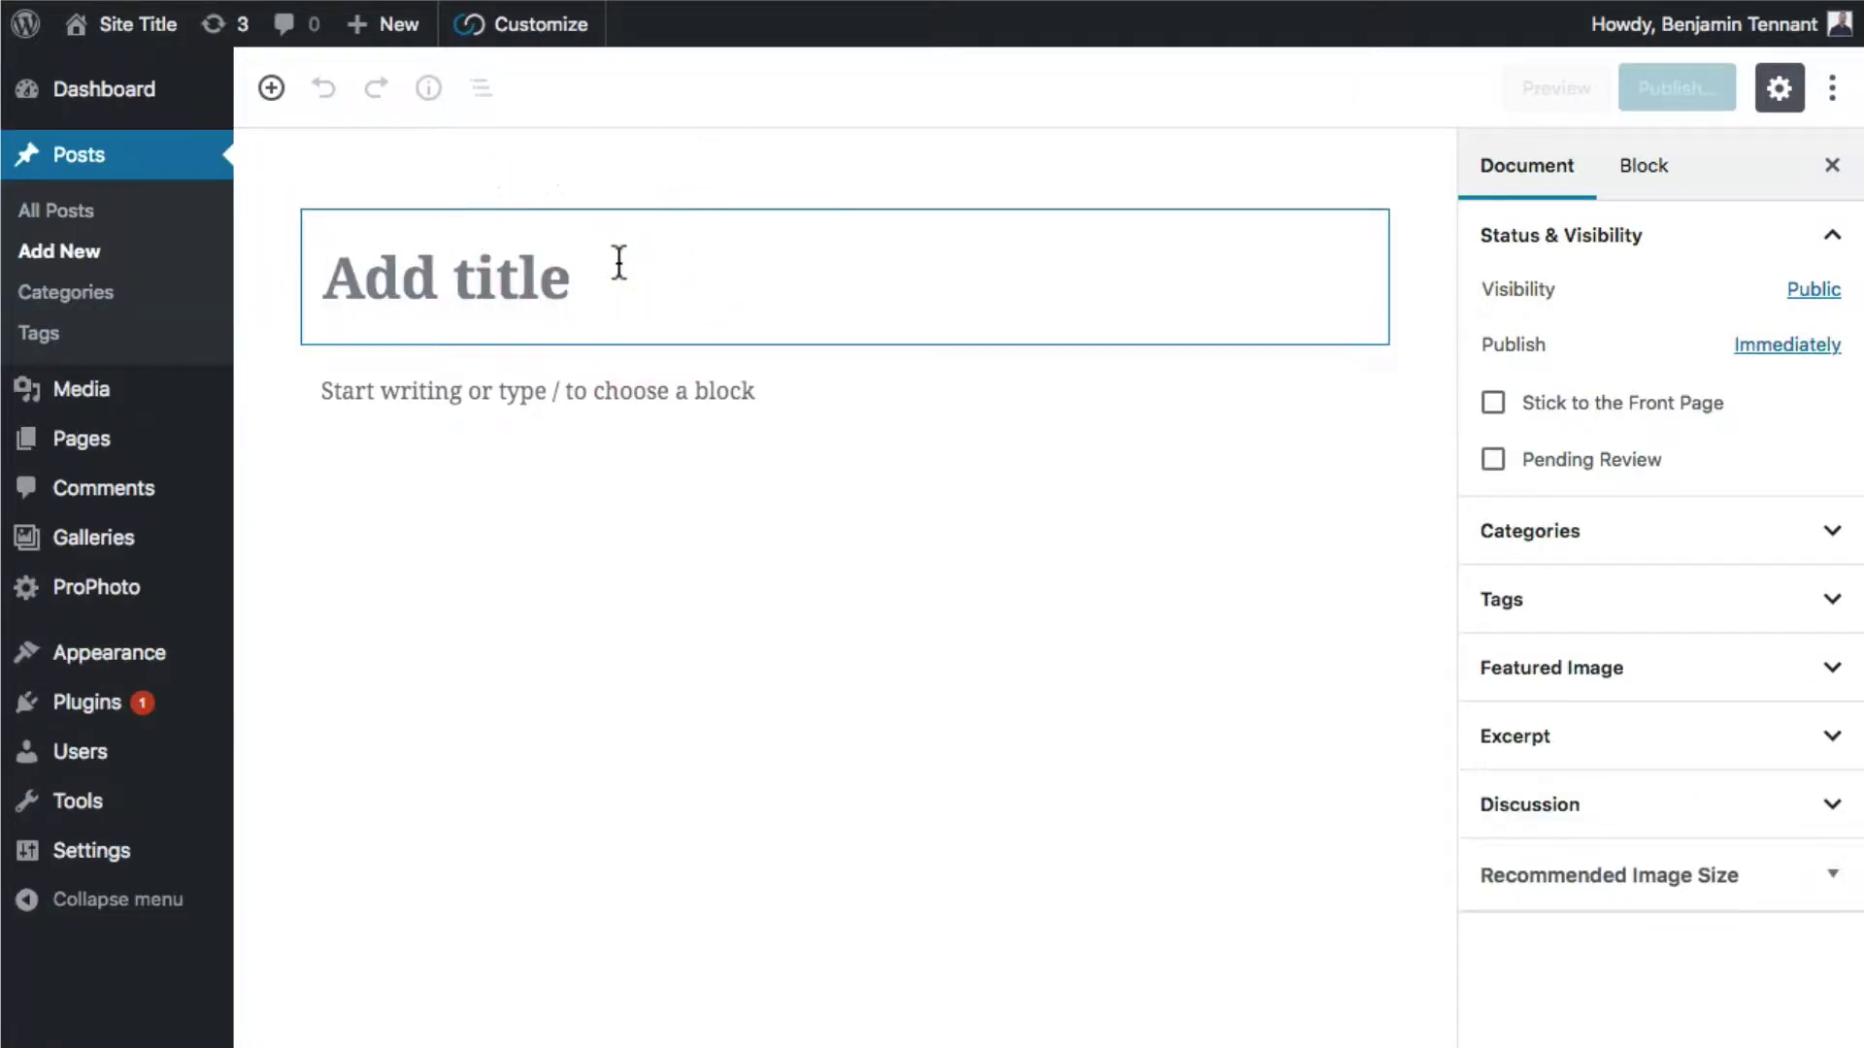
pyautogui.write('New Post')
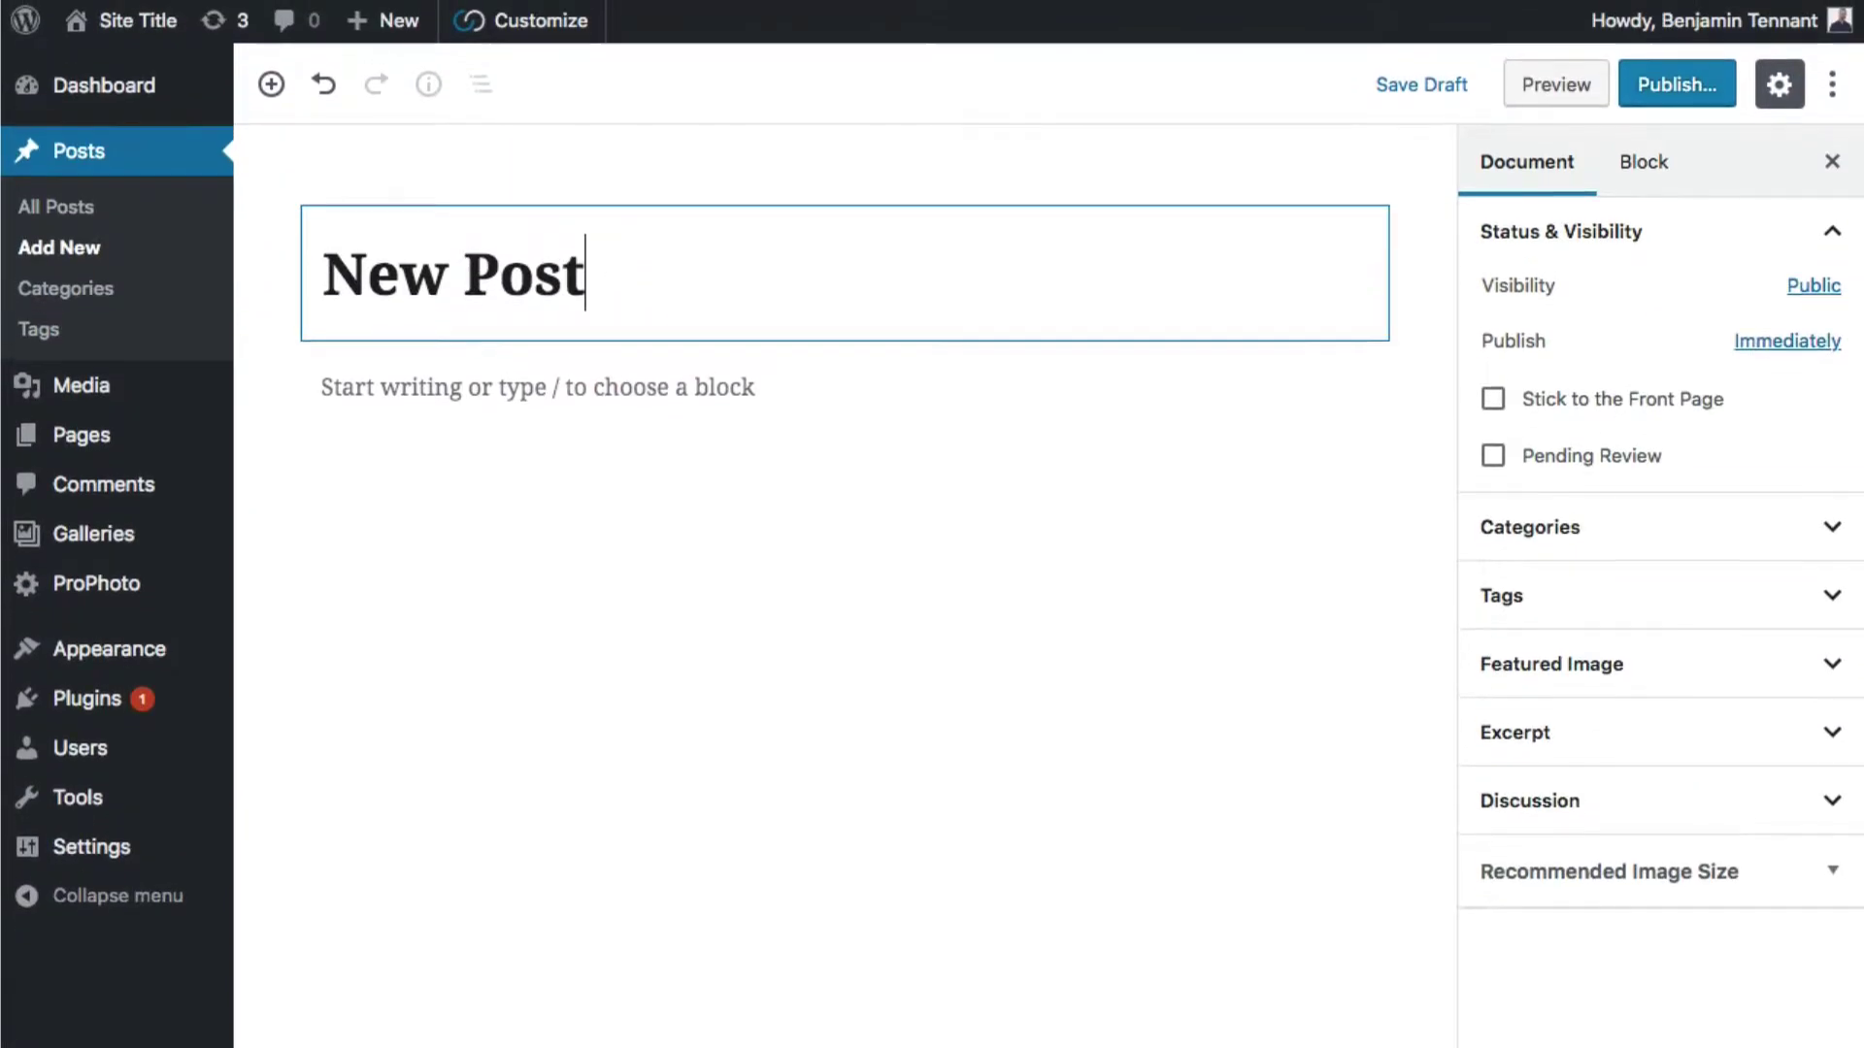
pyautogui.click(795, 498)
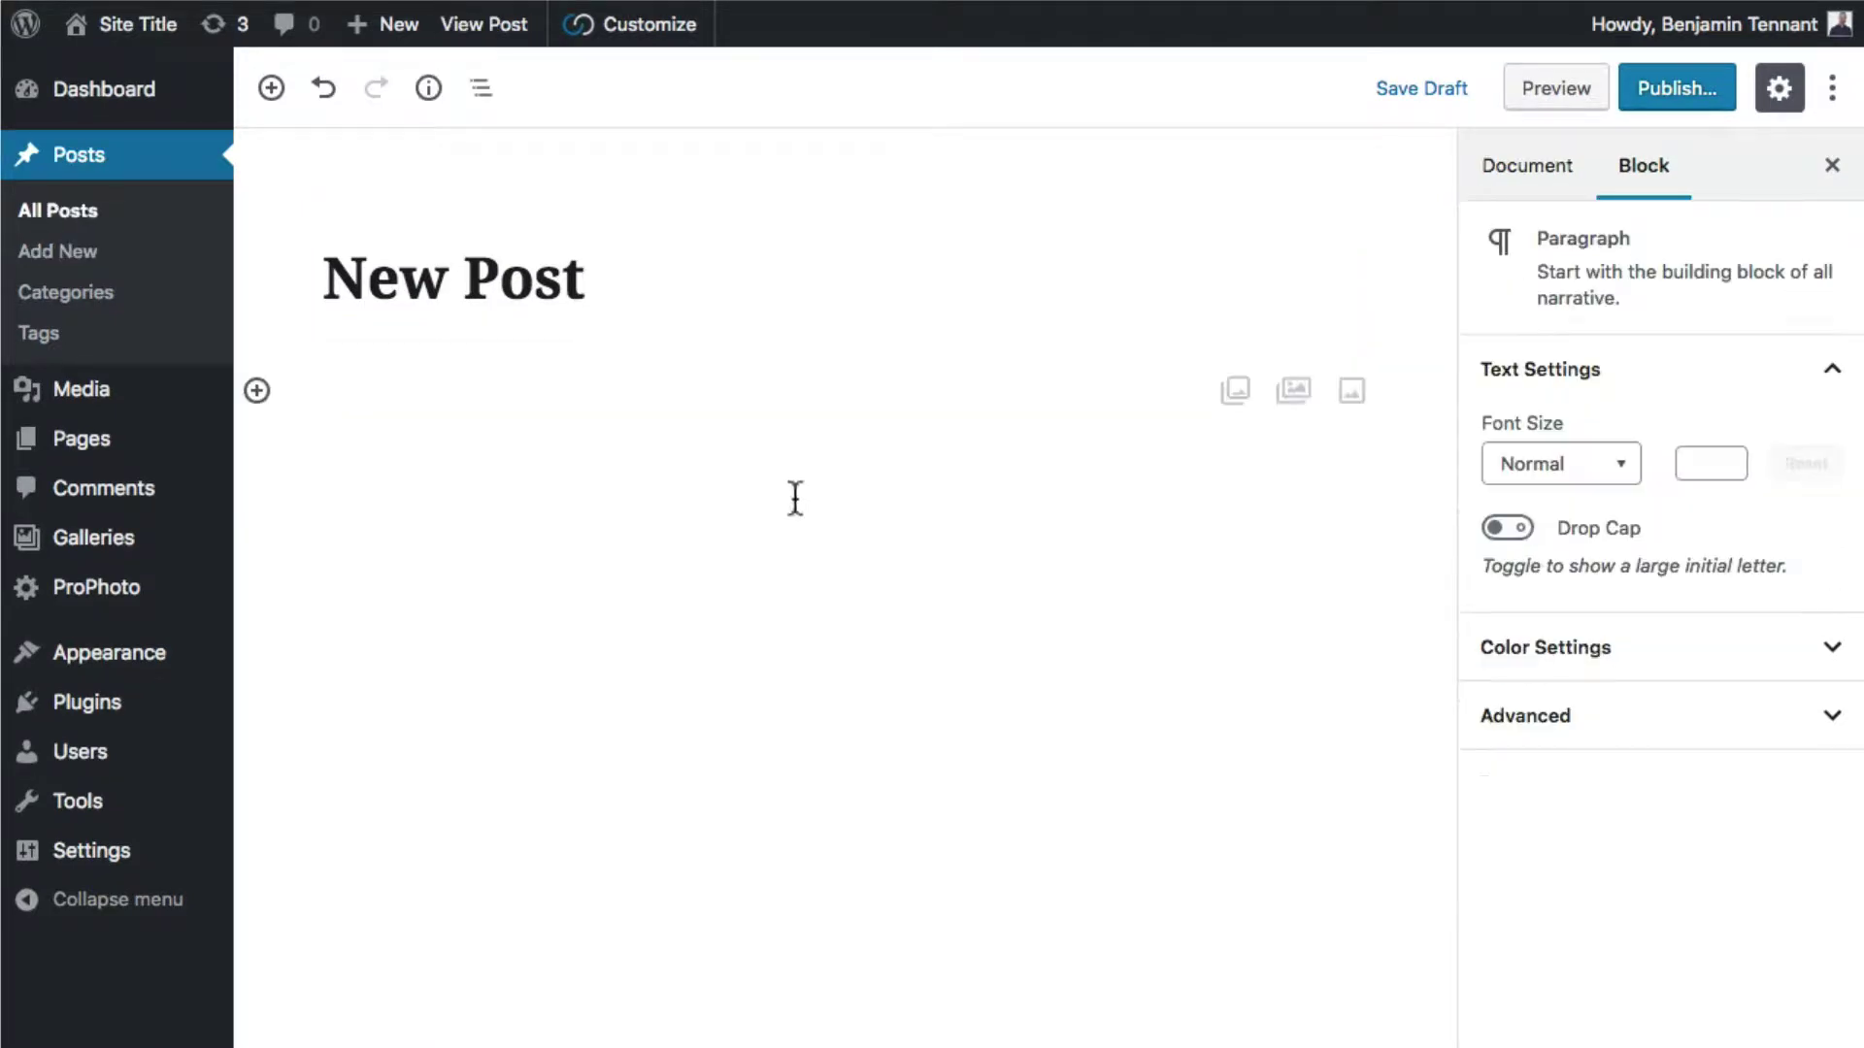
pyautogui.click(77, 213)
pyautogui.scroll(-6, 78, 58)
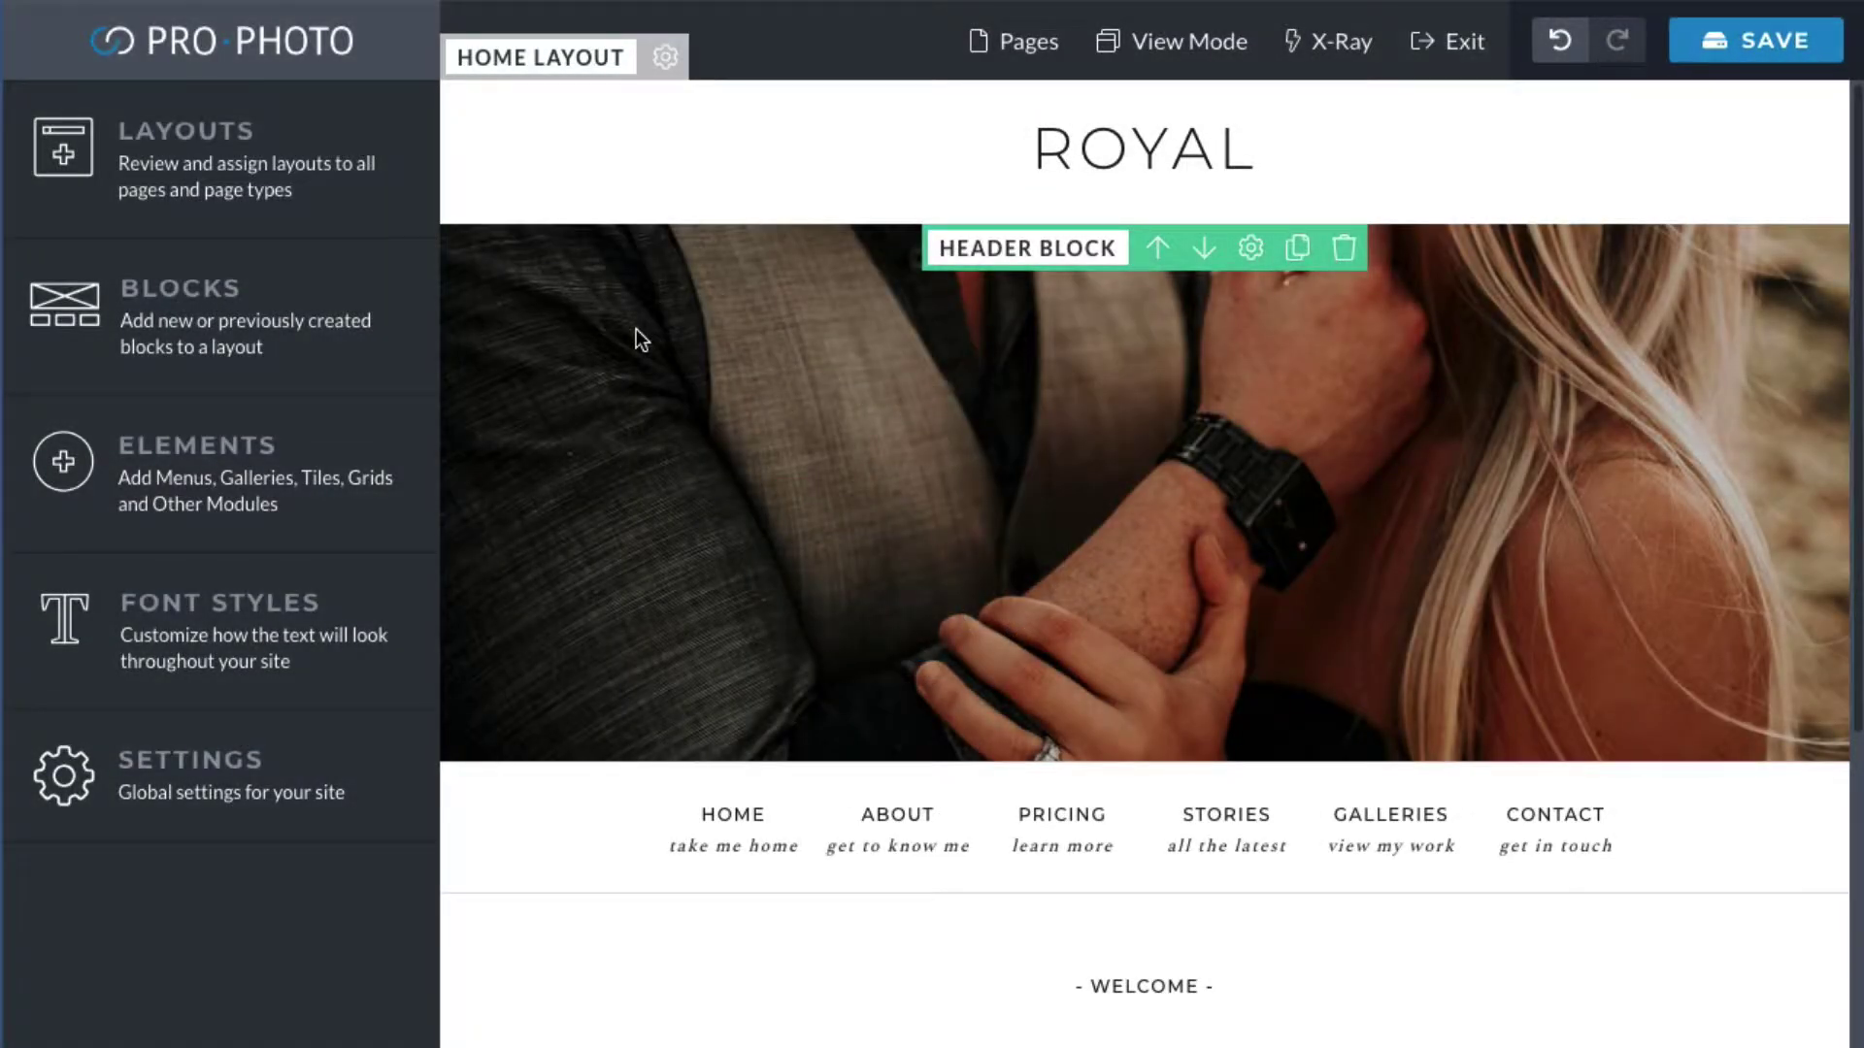
# In Layouts, assign the Blog Layout to 'Blog posts page' and return to the main menu.
pyautogui.click(330, 222)
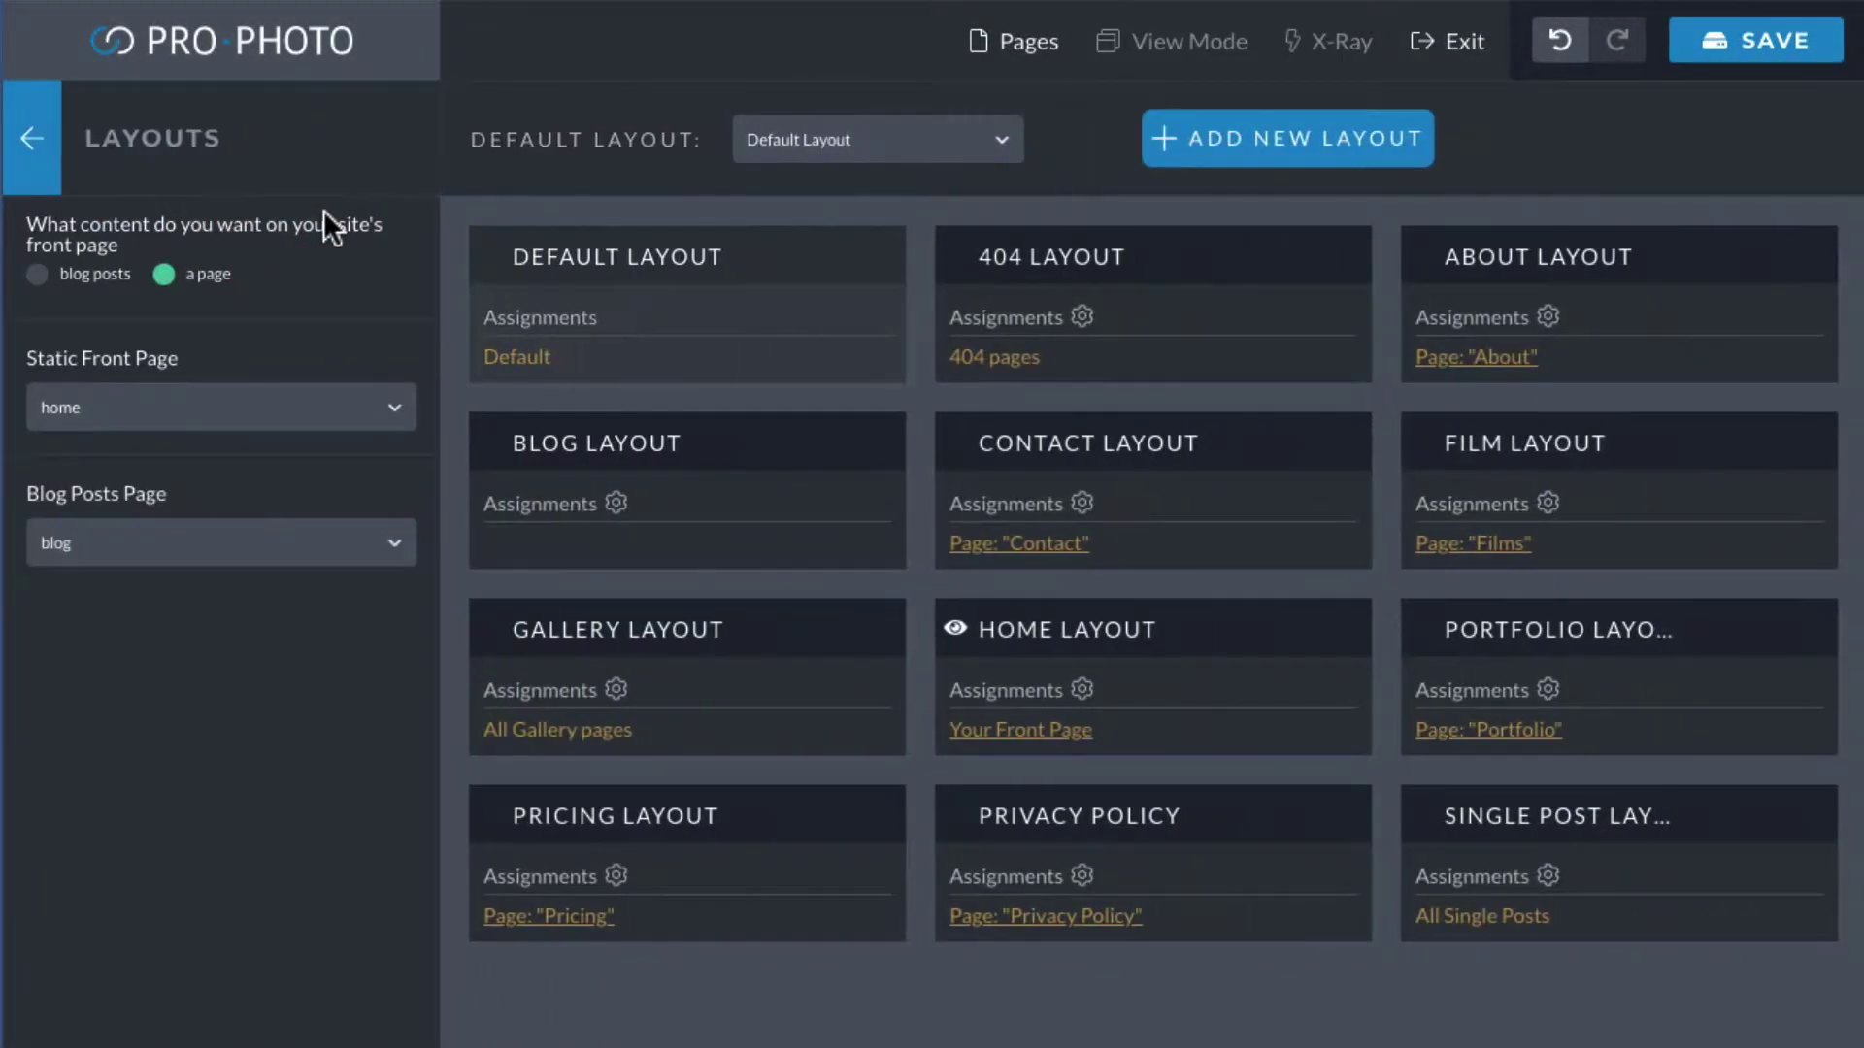
pyautogui.click(617, 503)
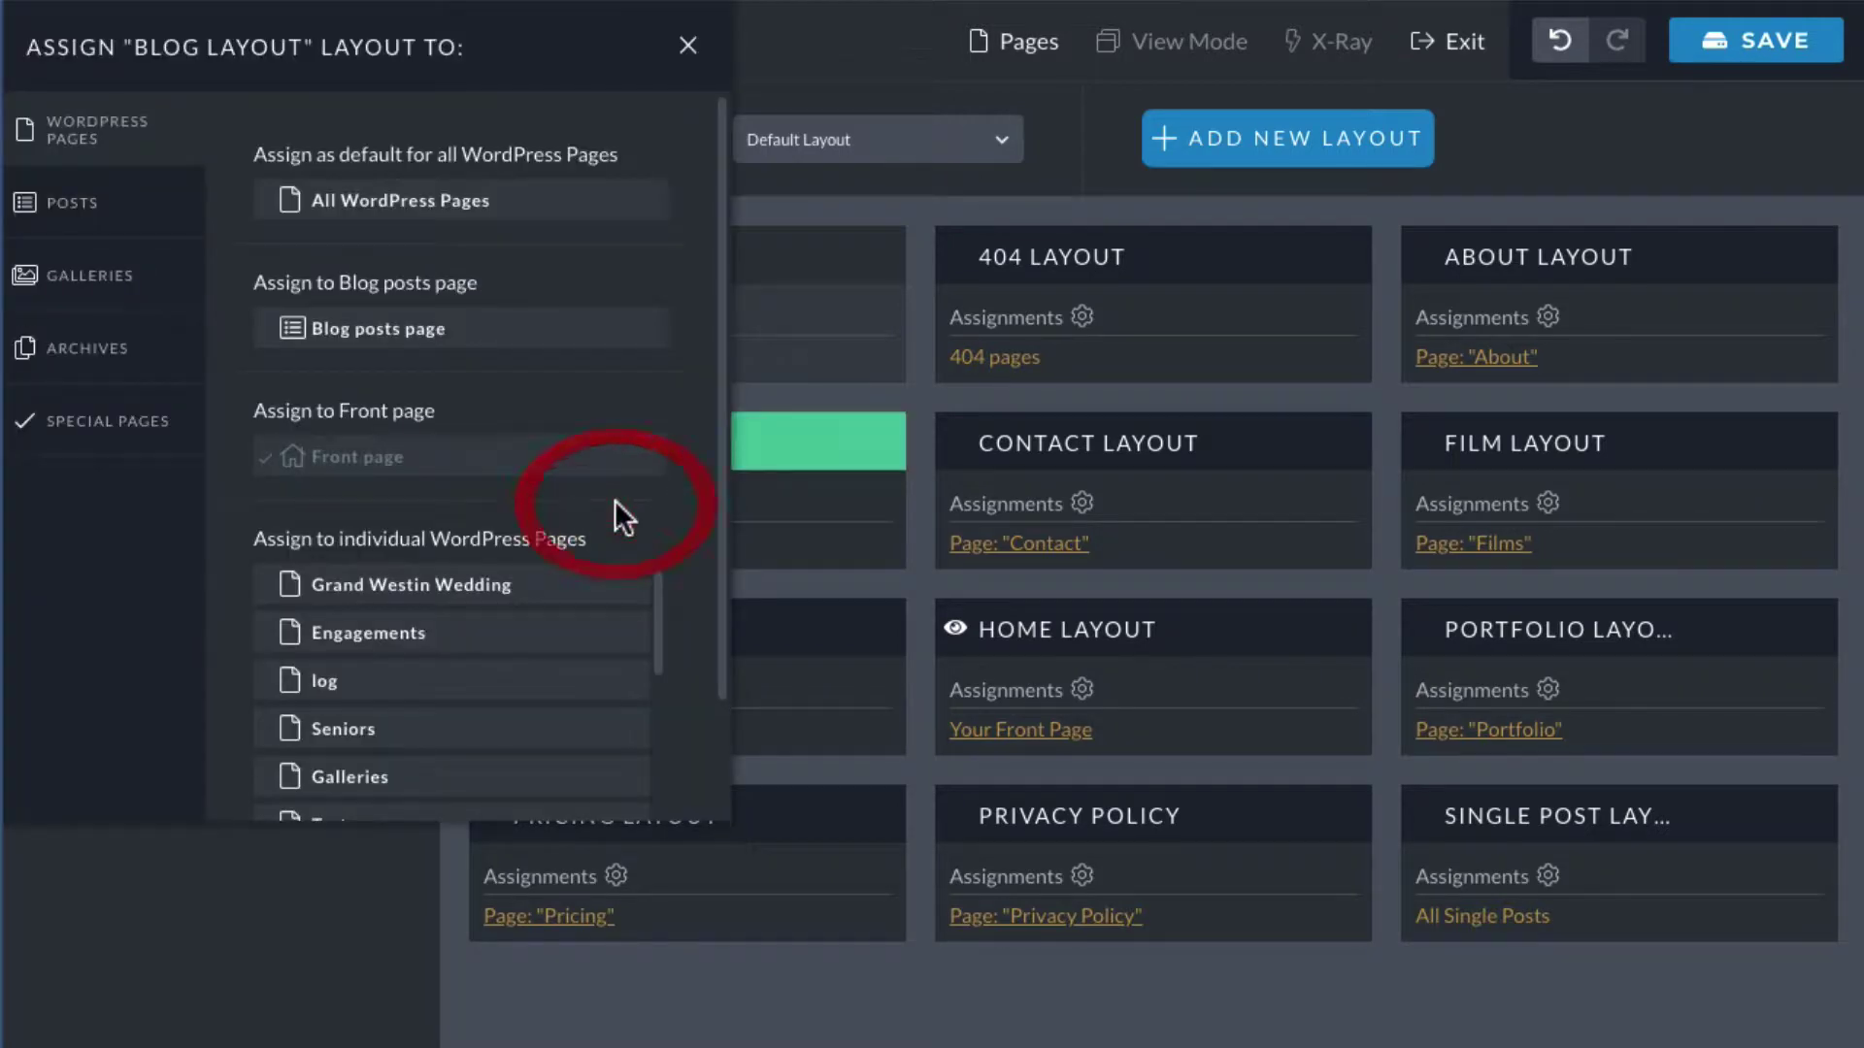
pyautogui.click(480, 341)
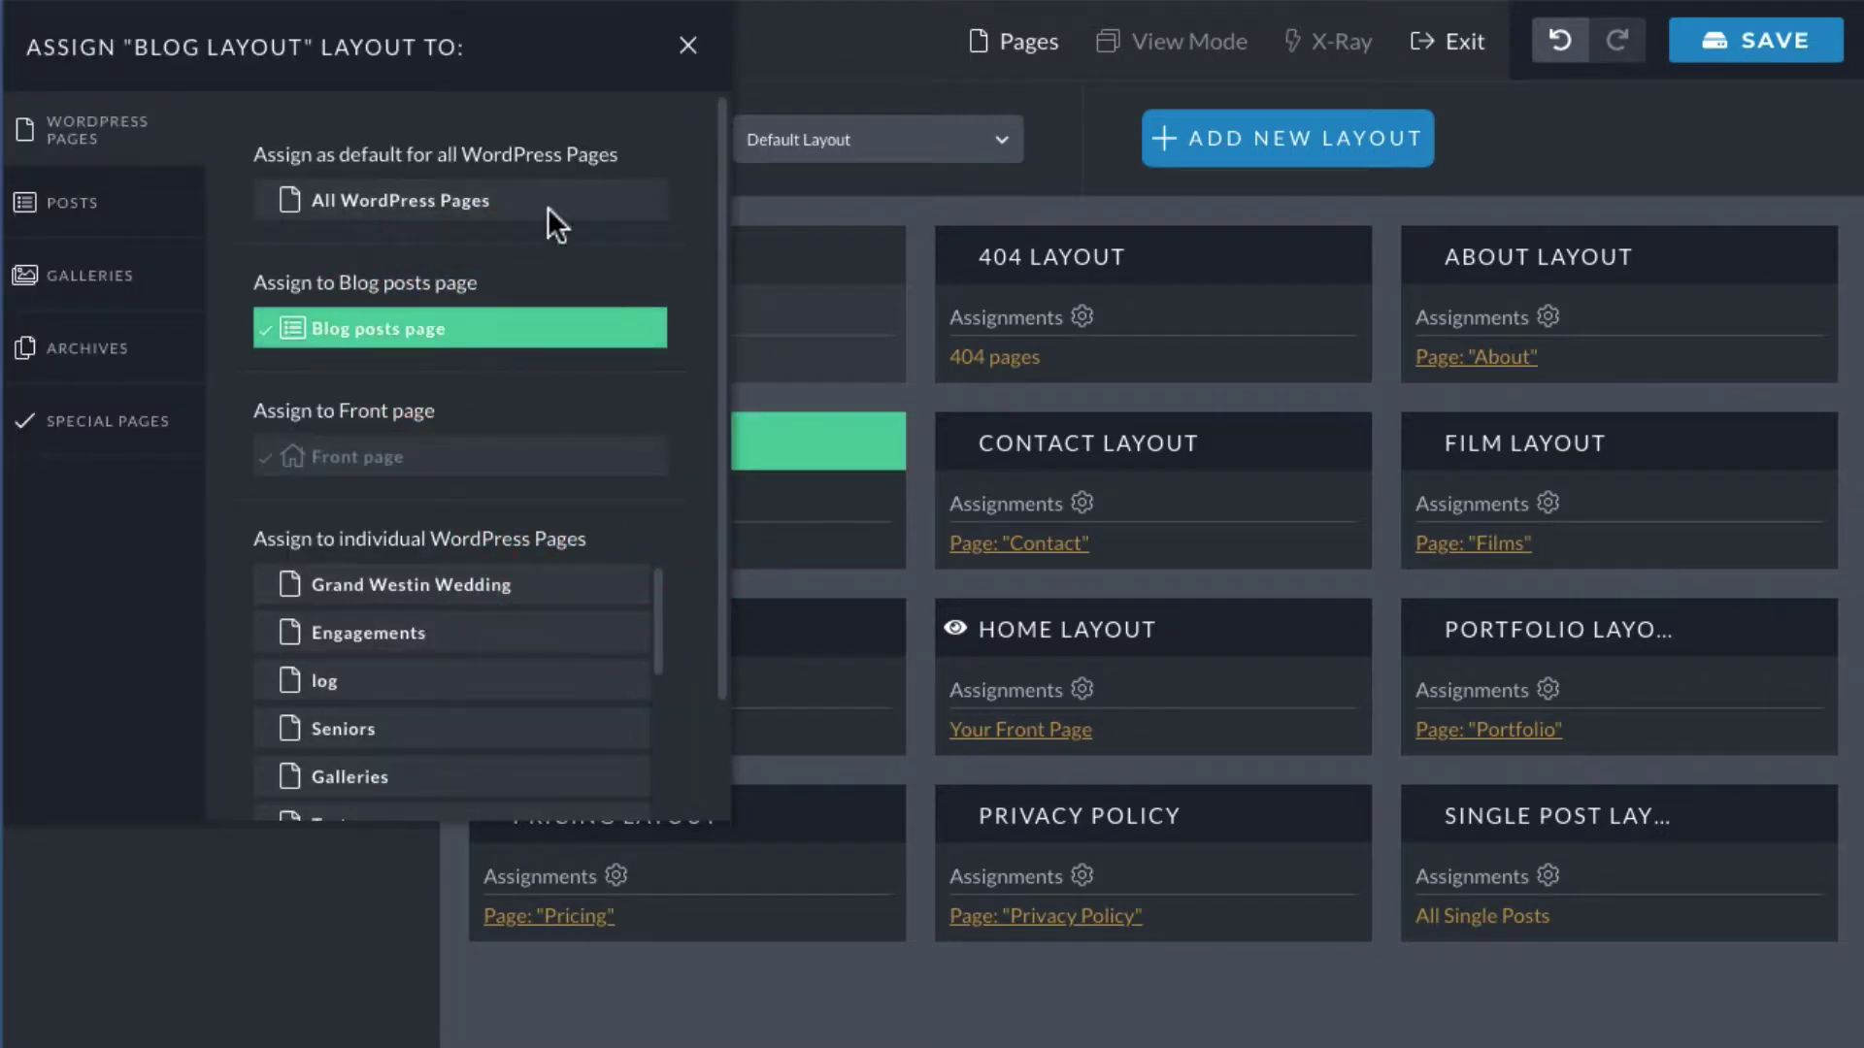
pyautogui.click(692, 46)
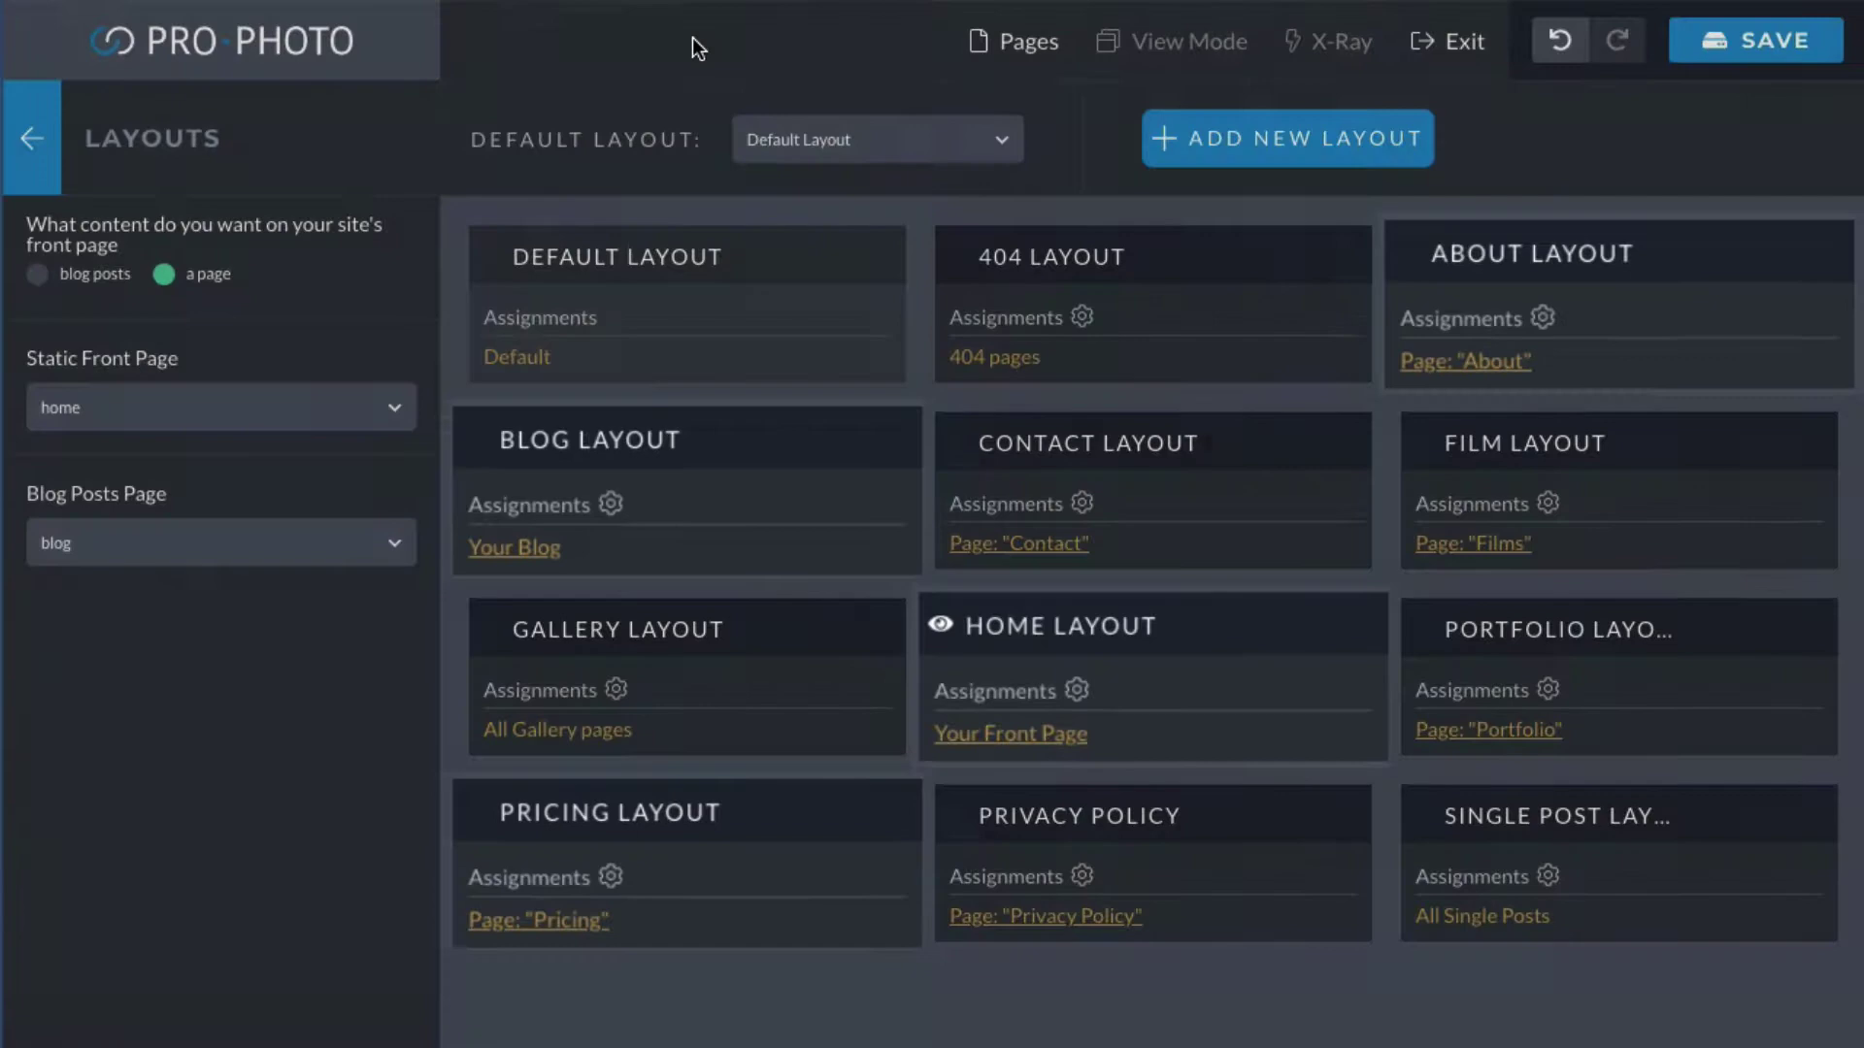
pyautogui.click(50, 136)
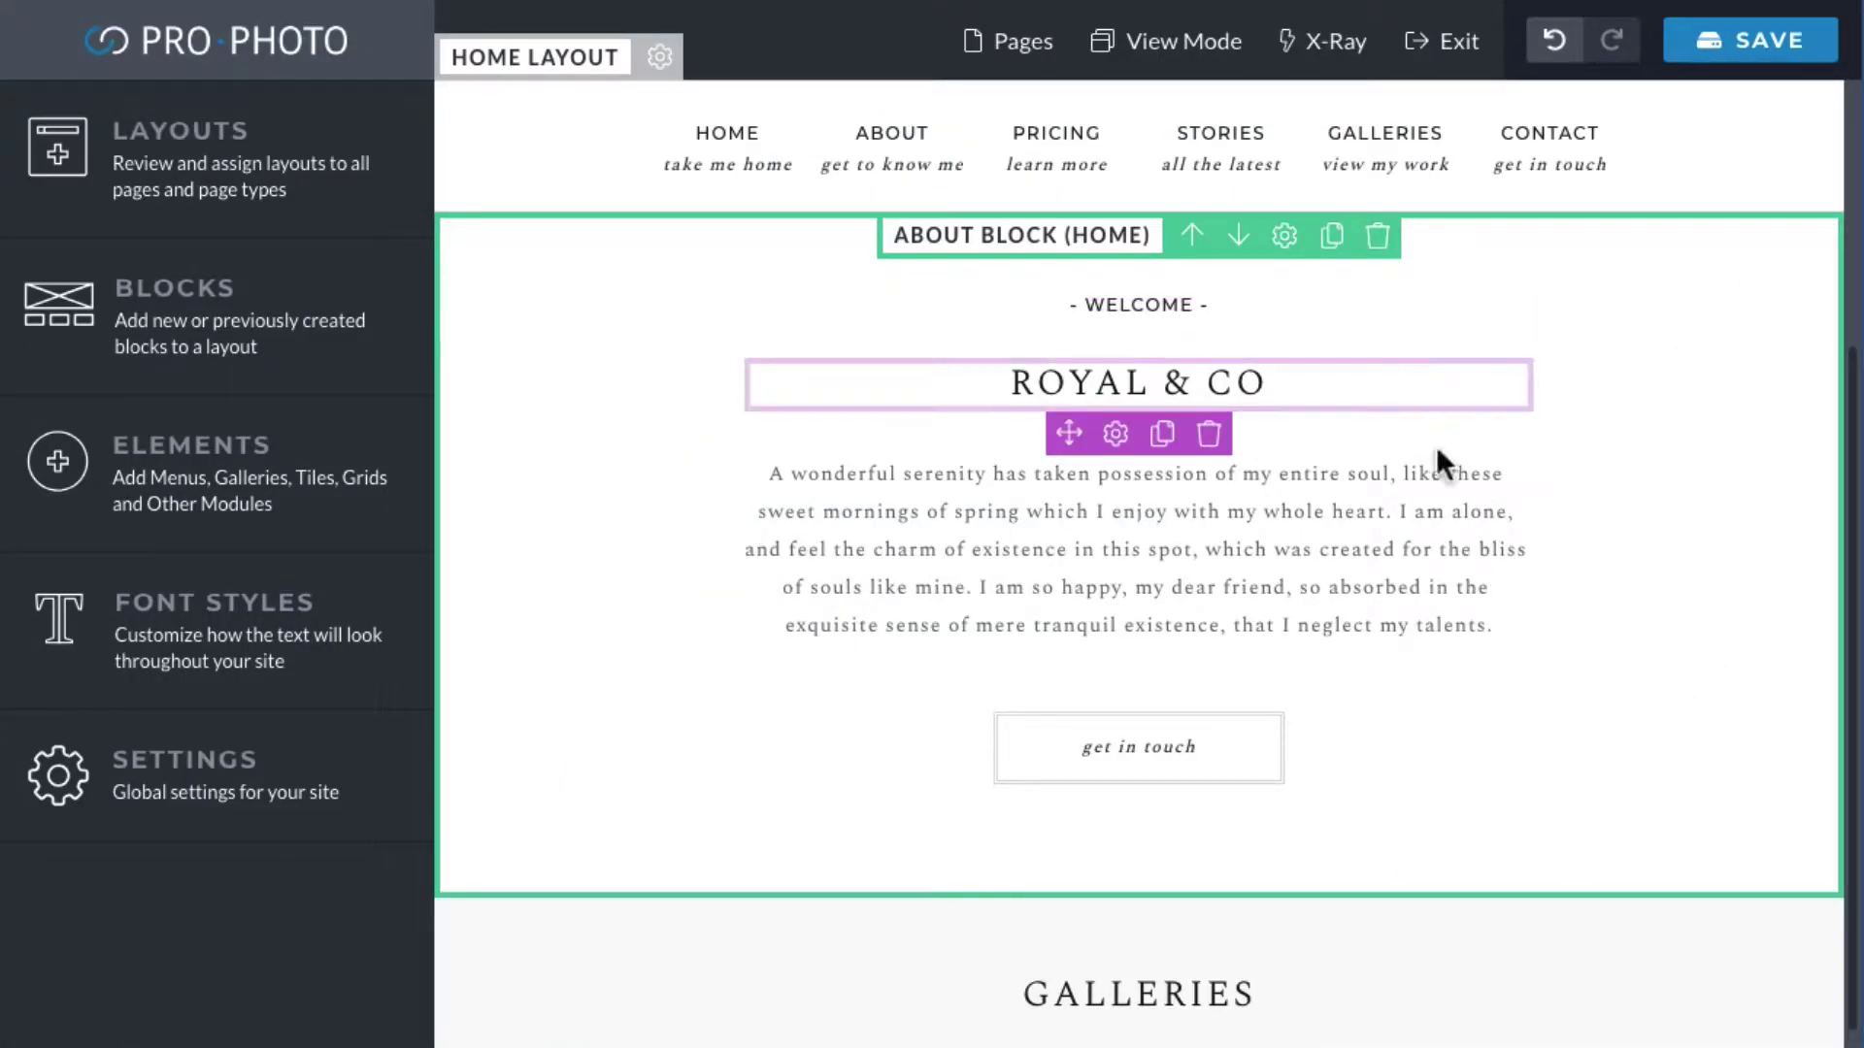
pyautogui.scroll(1, 1436, 971)
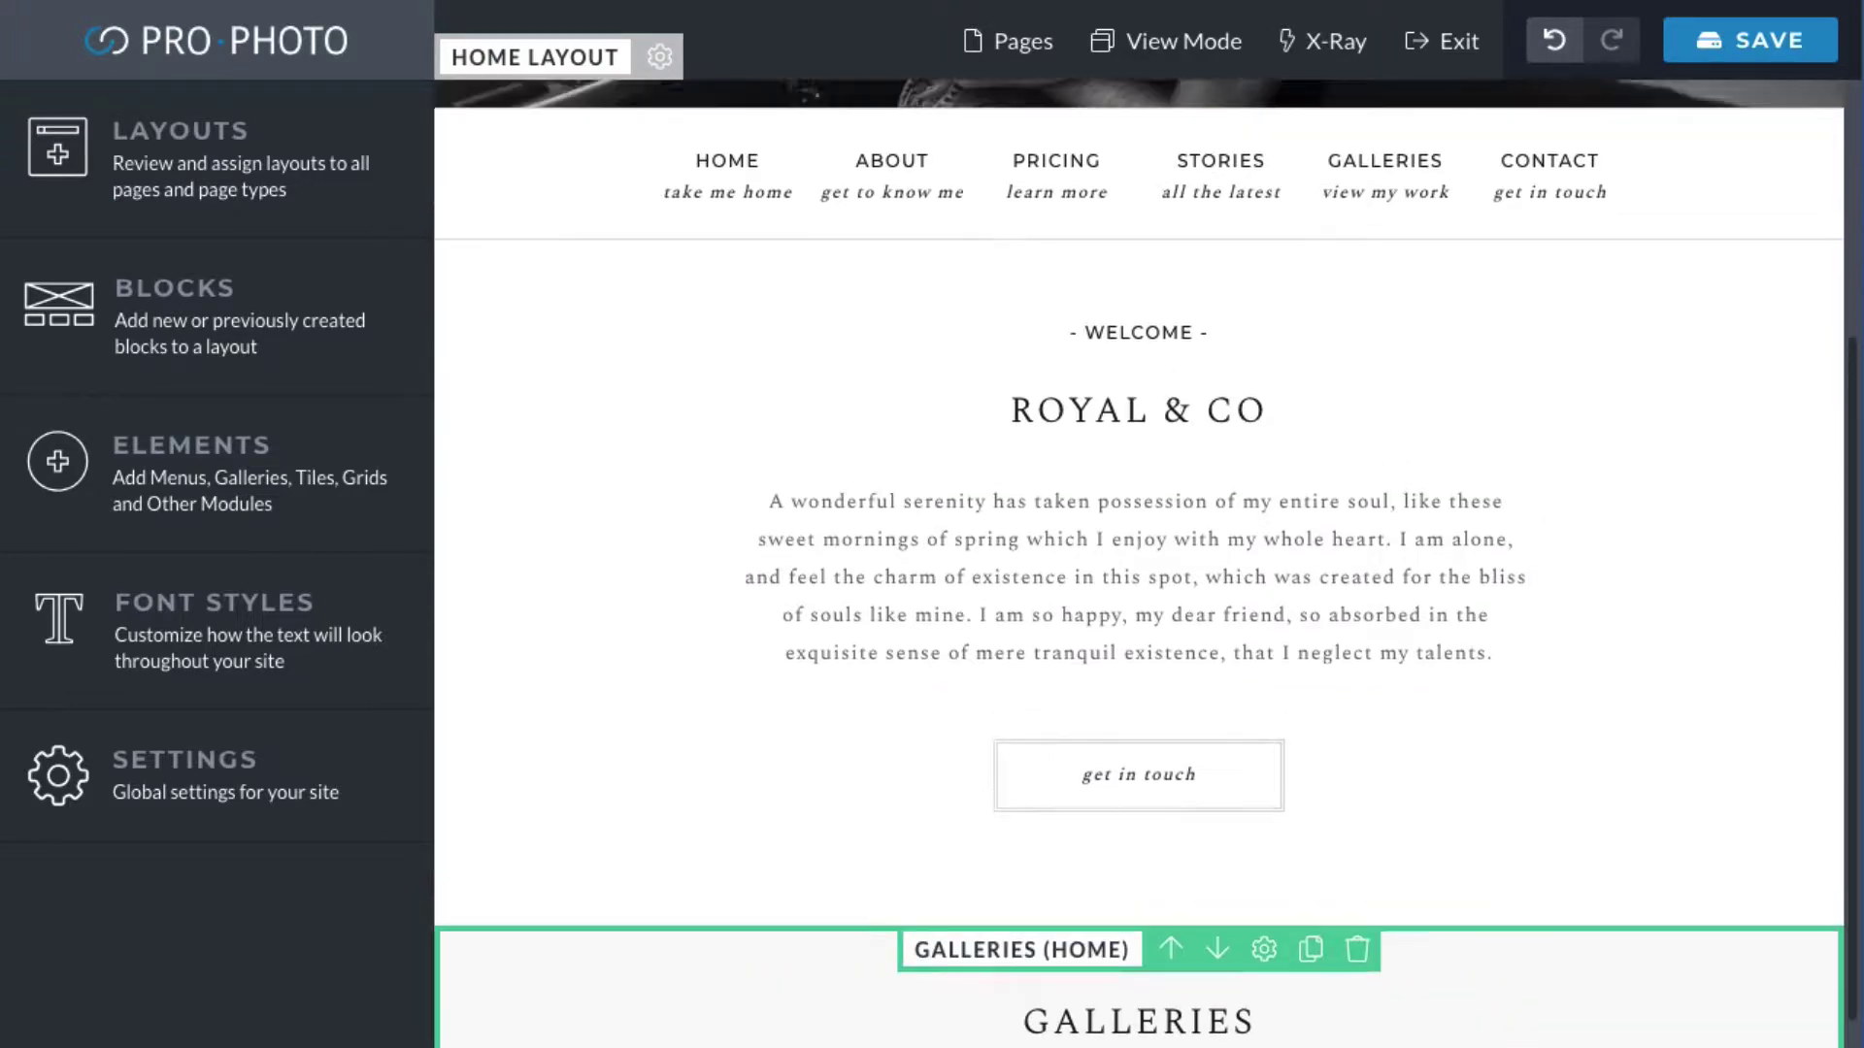
pyautogui.scroll(6, 1437, 971)
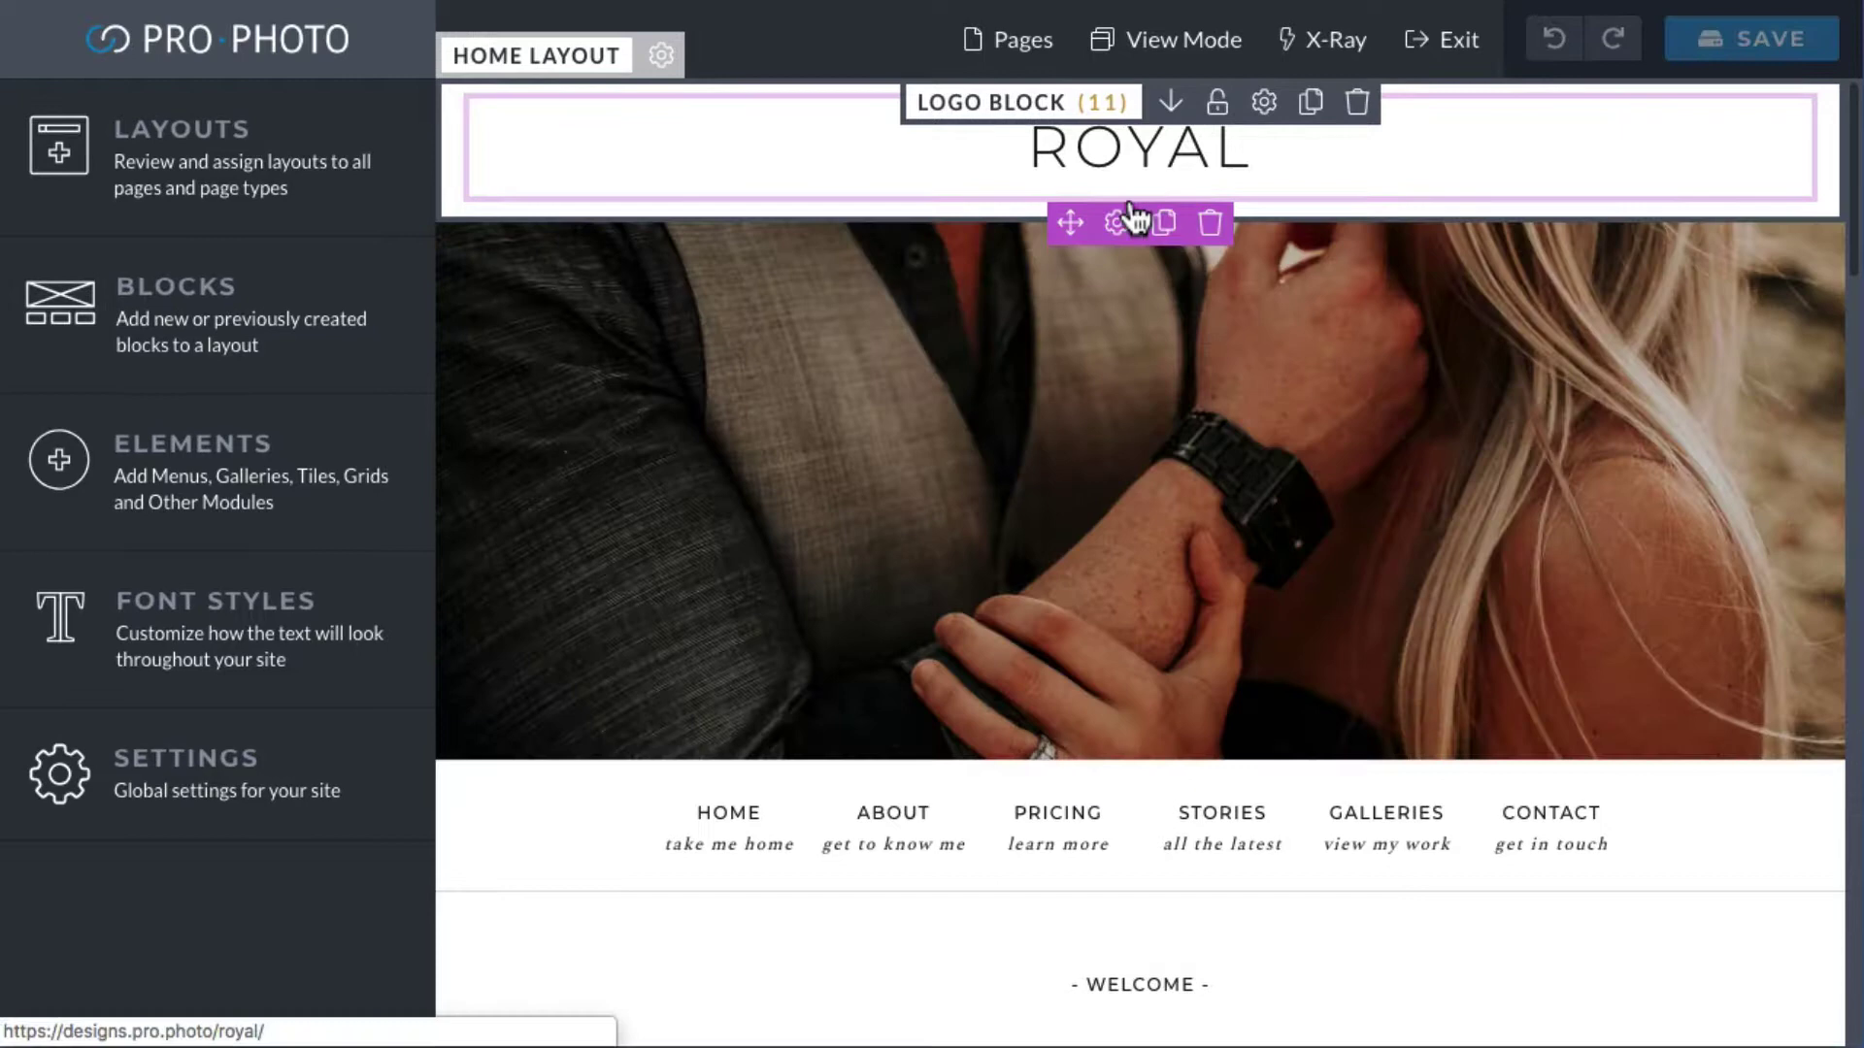
# Replace the logo graphic's Links To address with 'my'.
pyautogui.click(1117, 225)
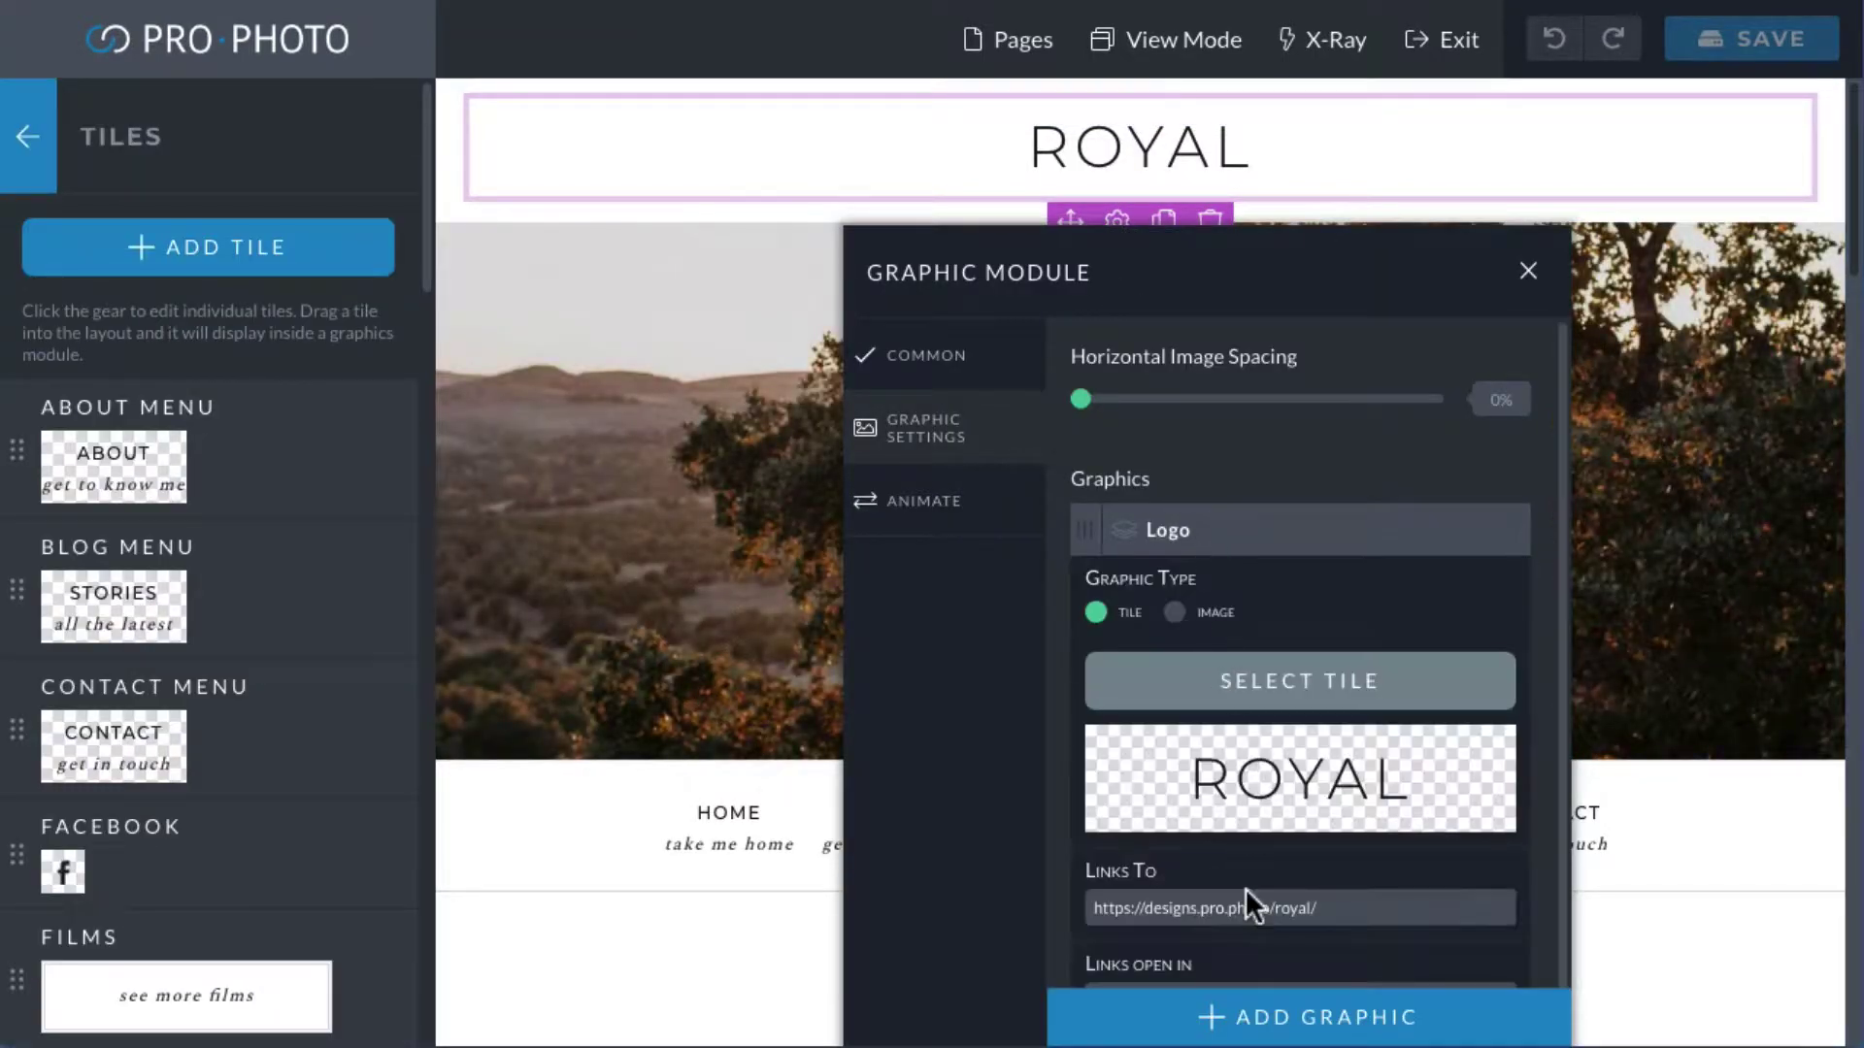
pyautogui.tripleClick(1252, 907)
pyautogui.write('my site url')
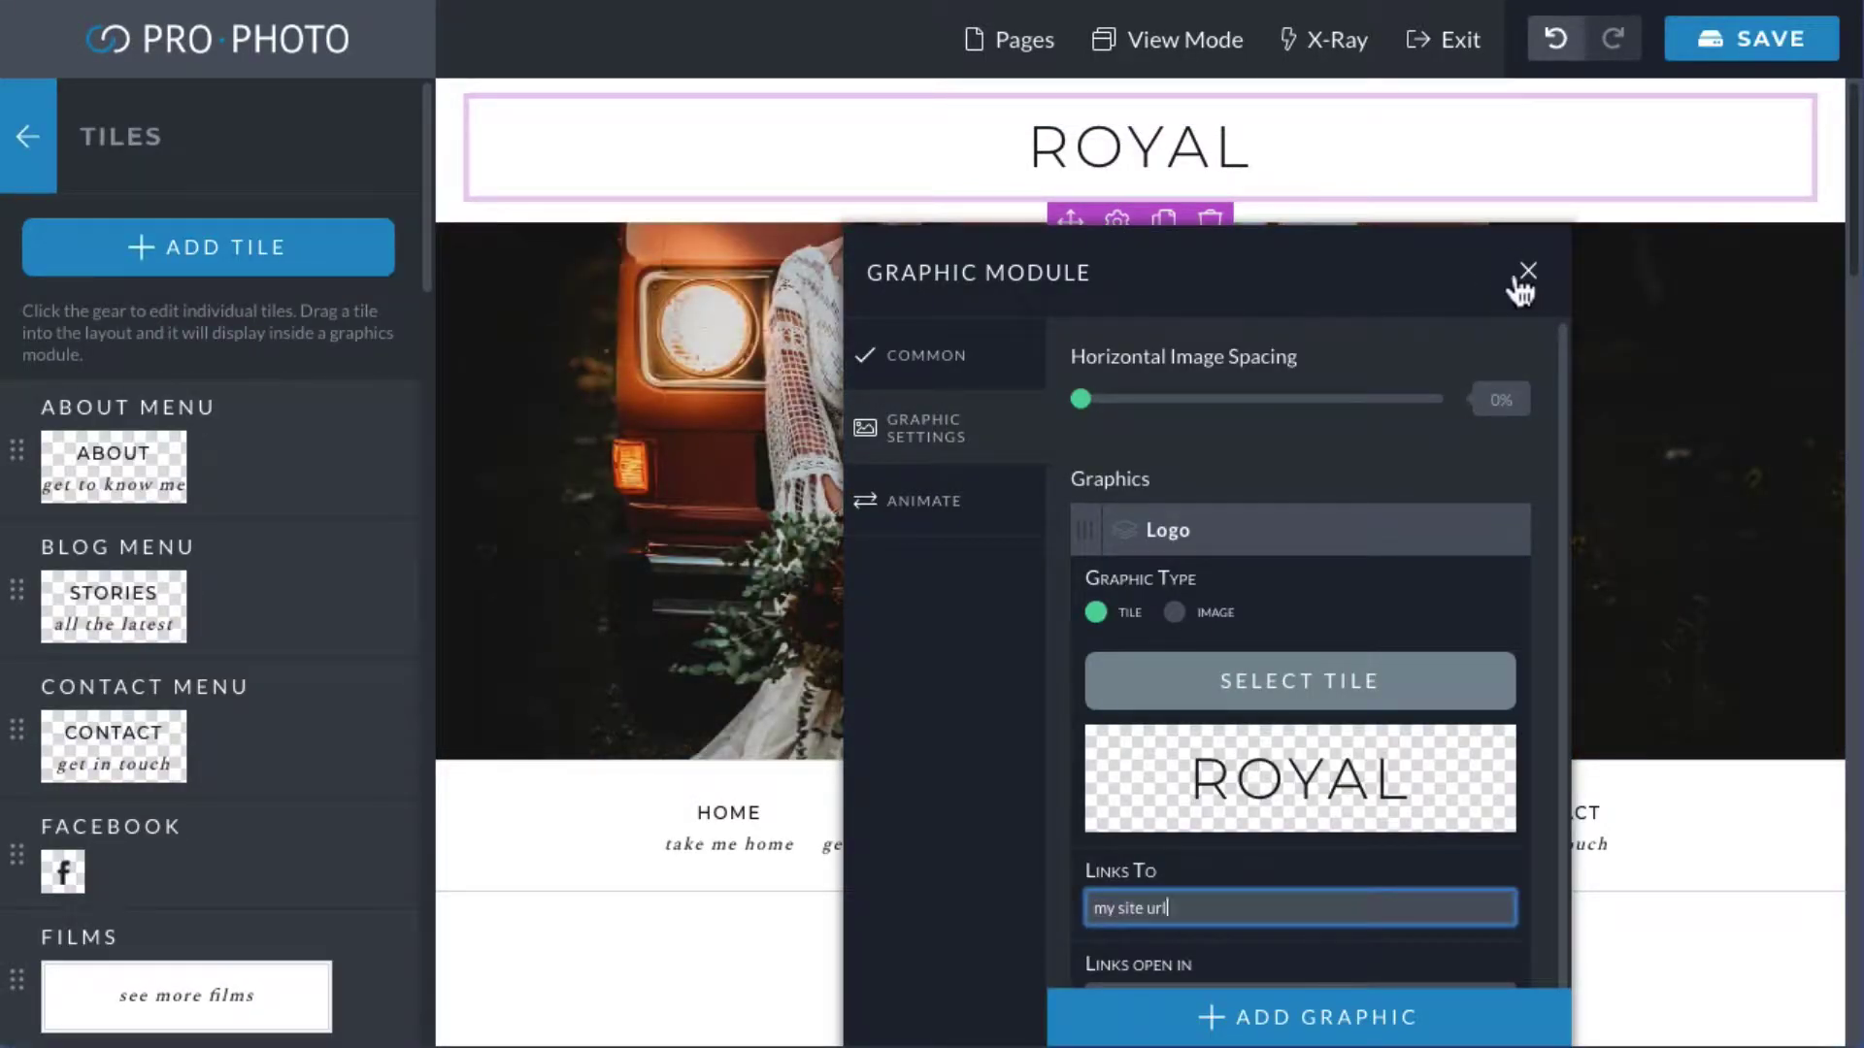
pyautogui.click(1519, 281)
# Select the ROYAL text in the Logo tile's Text layer for replacement.
pyautogui.scroll(-10, 399, 515)
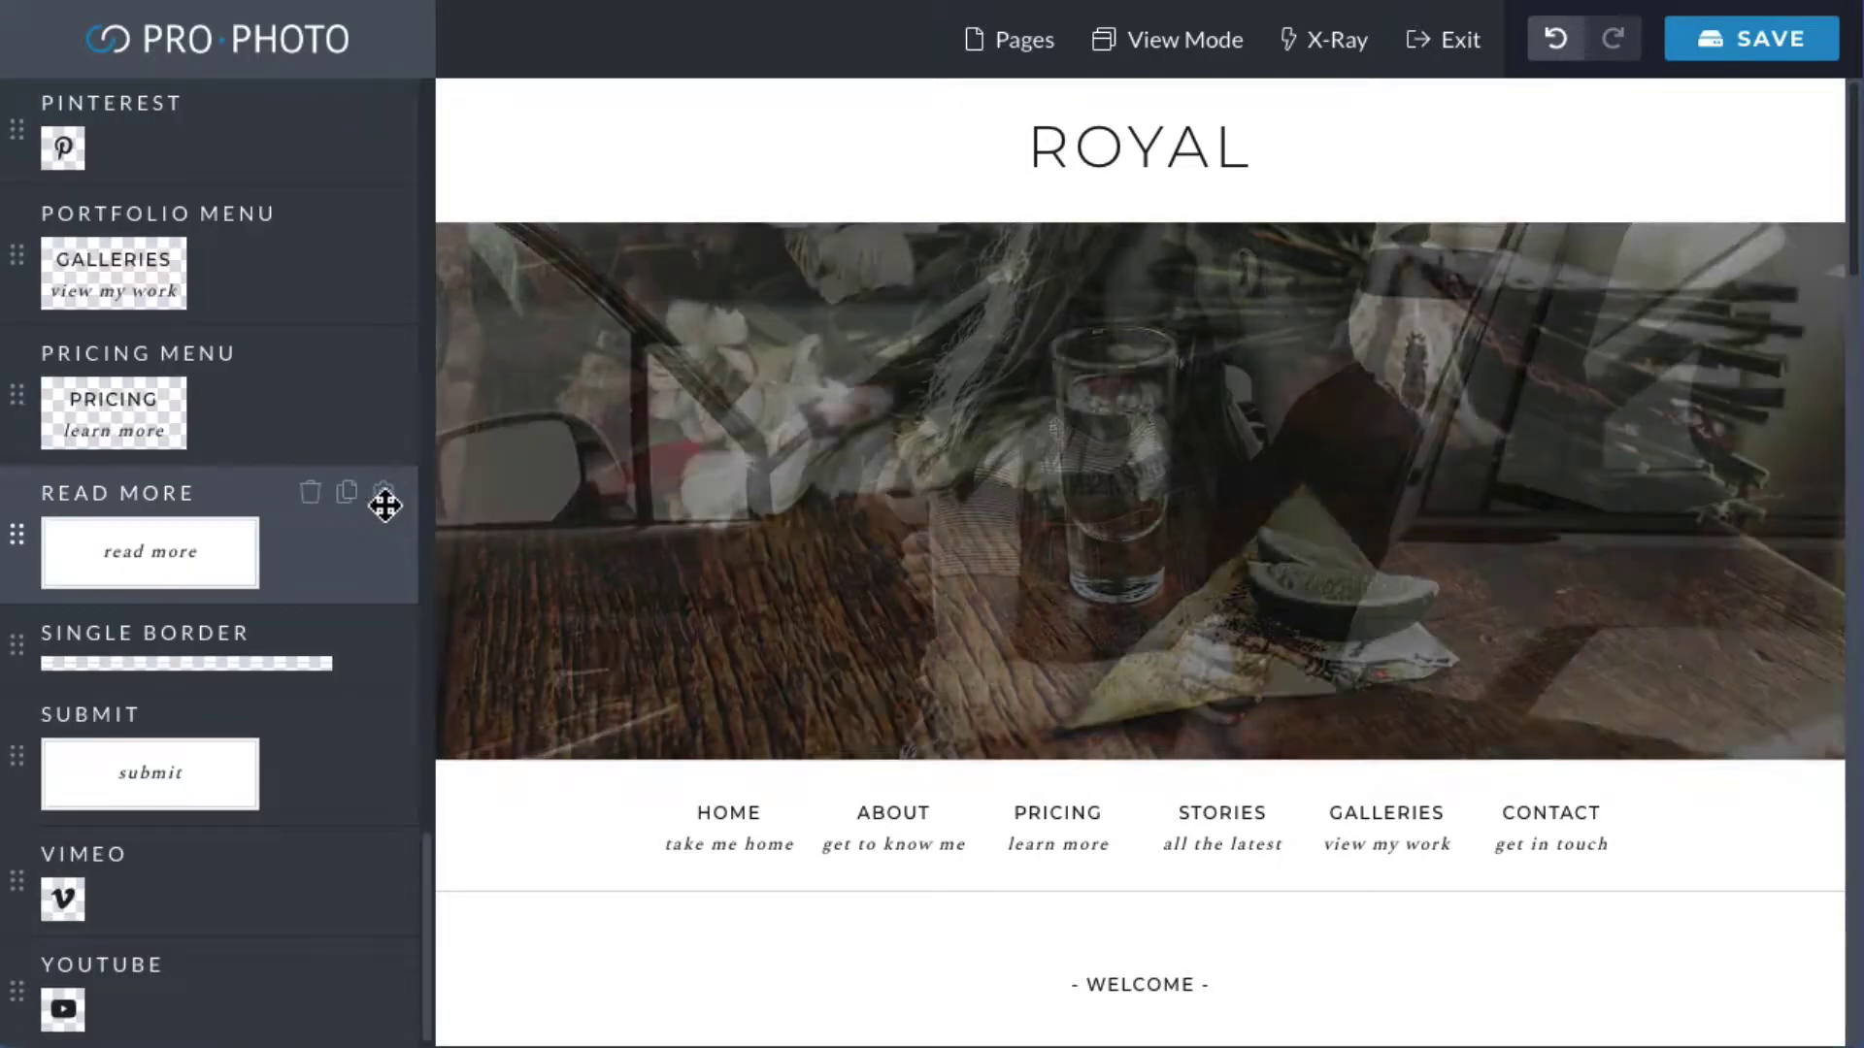
pyautogui.scroll(3, 384, 505)
pyautogui.click(385, 184)
pyautogui.click(407, 372)
pyautogui.tripleClick(336, 709)
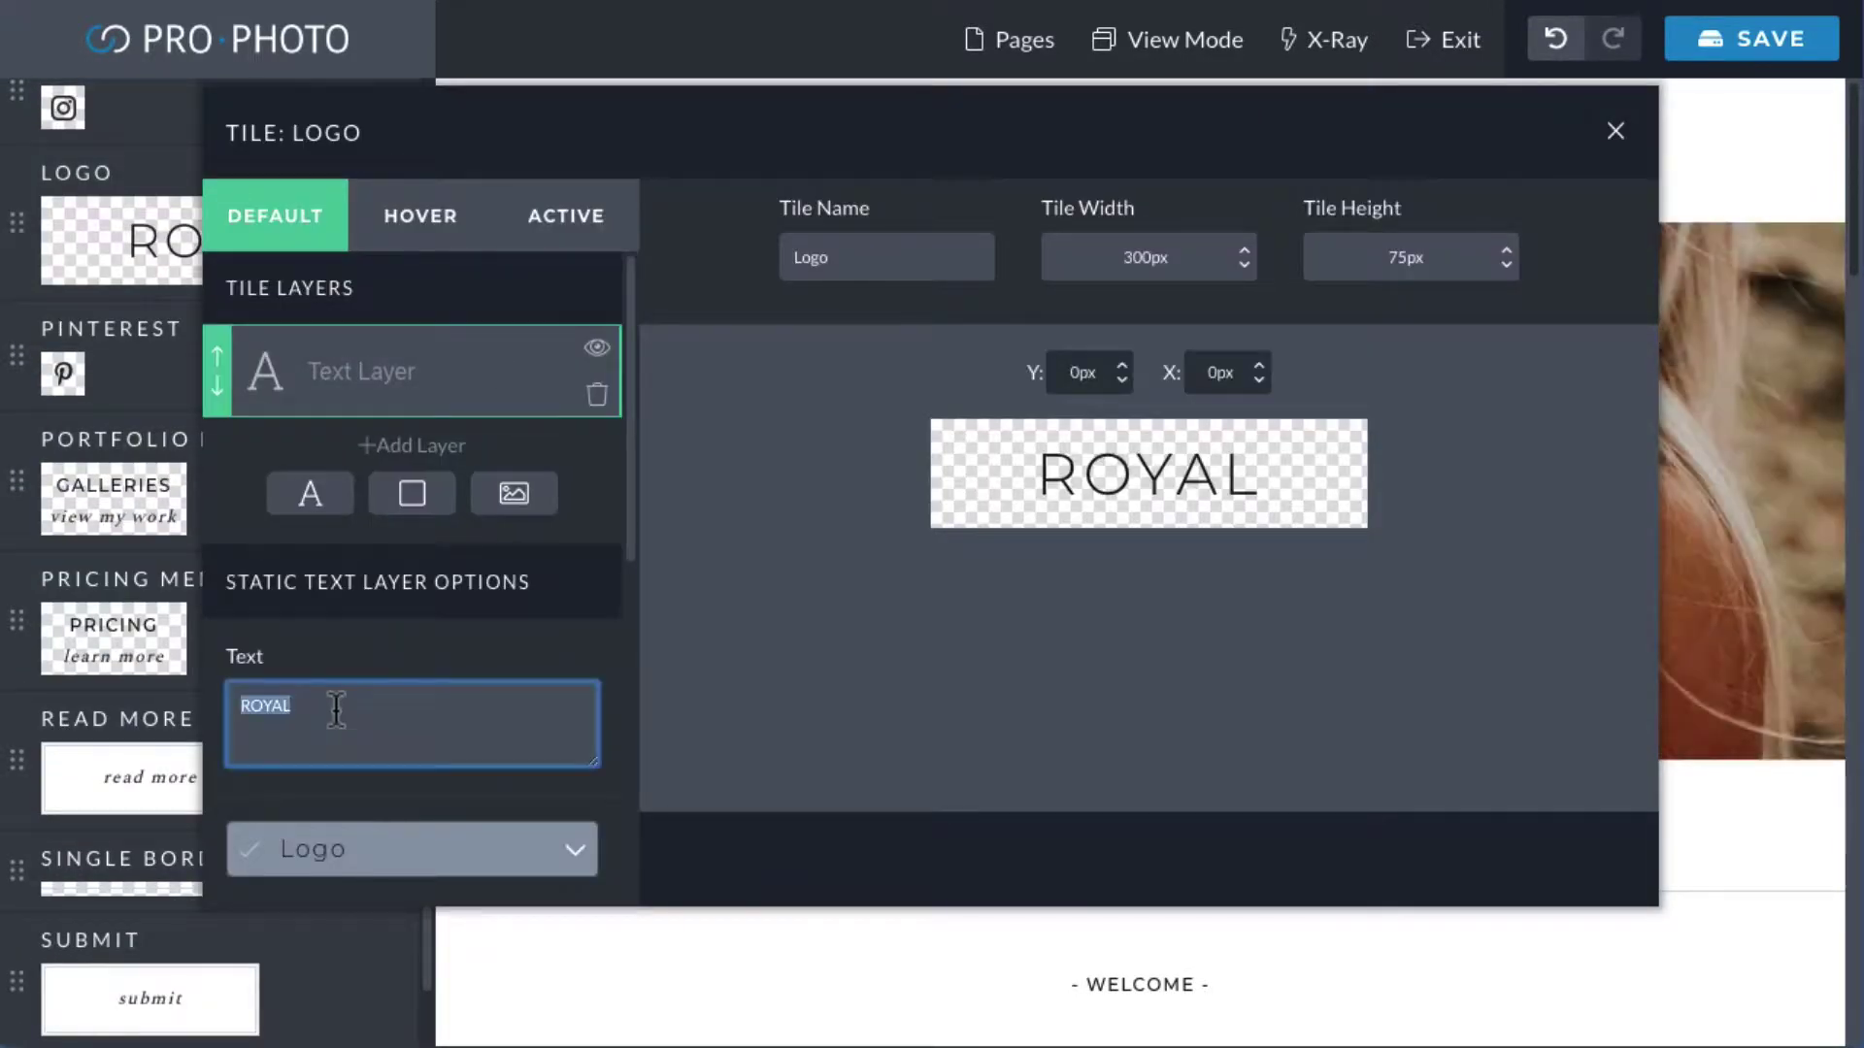
# Replace the Logo tile's text with a first name and close the tile editor.
pyautogui.write('Benjamin')
pyautogui.click(1615, 130)
pyautogui.scroll(-5, 1259, 592)
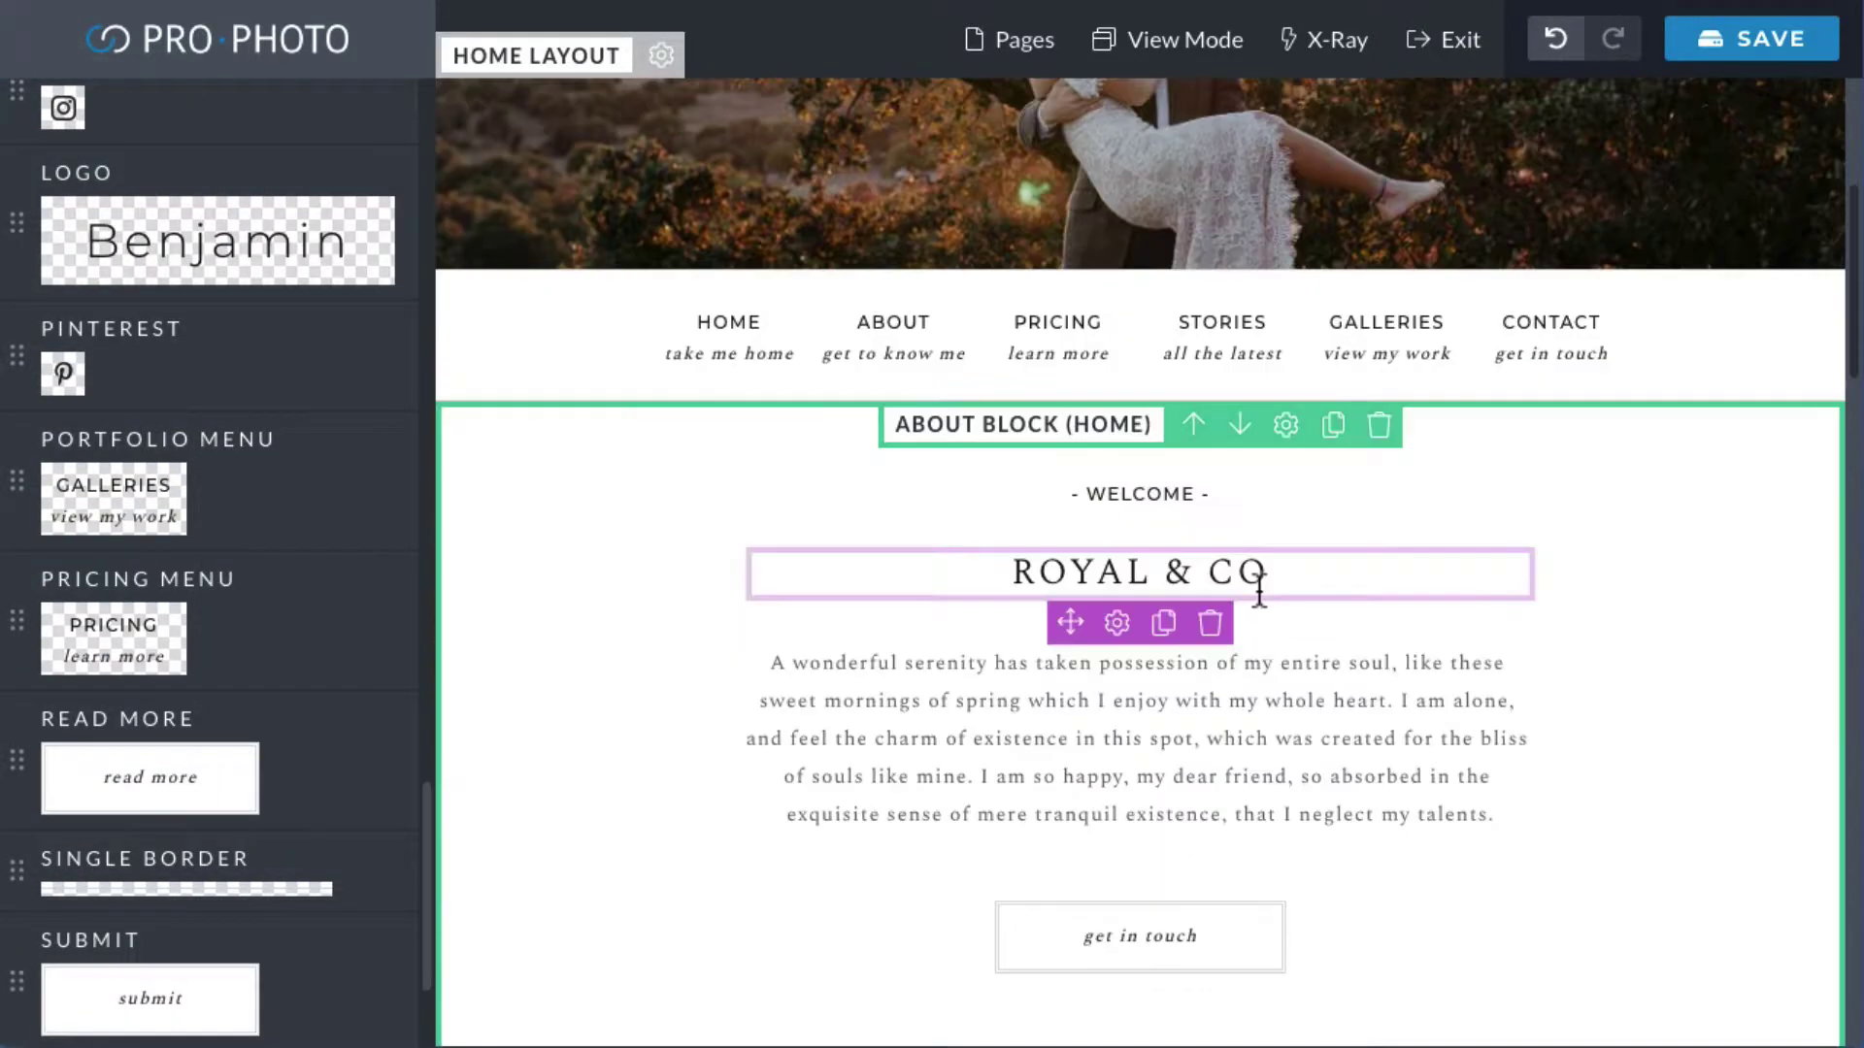
# Retitle the welcome heading 'MY NEW SITE', trying Menu Primary before keeping H2.
pyautogui.tripleClick(1155, 532)
pyautogui.write('MY NEW SITE')
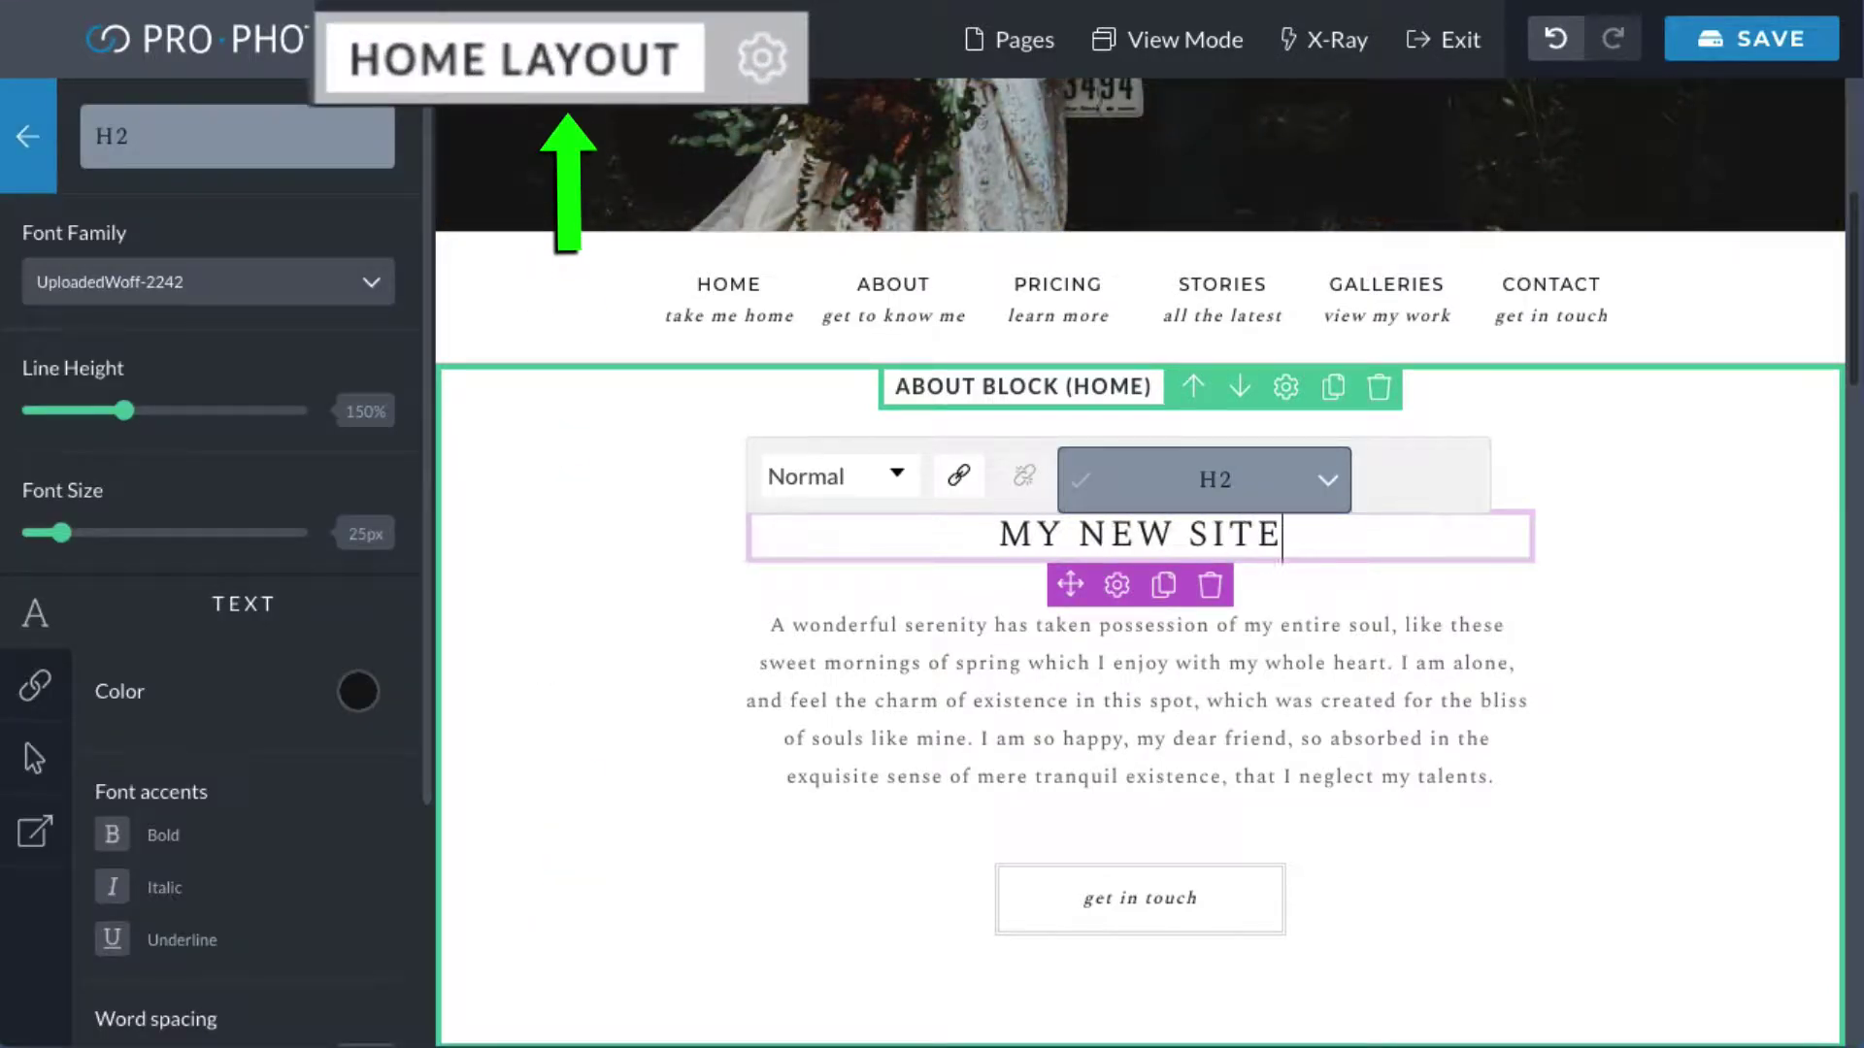
pyautogui.click(1183, 476)
pyautogui.click(1210, 732)
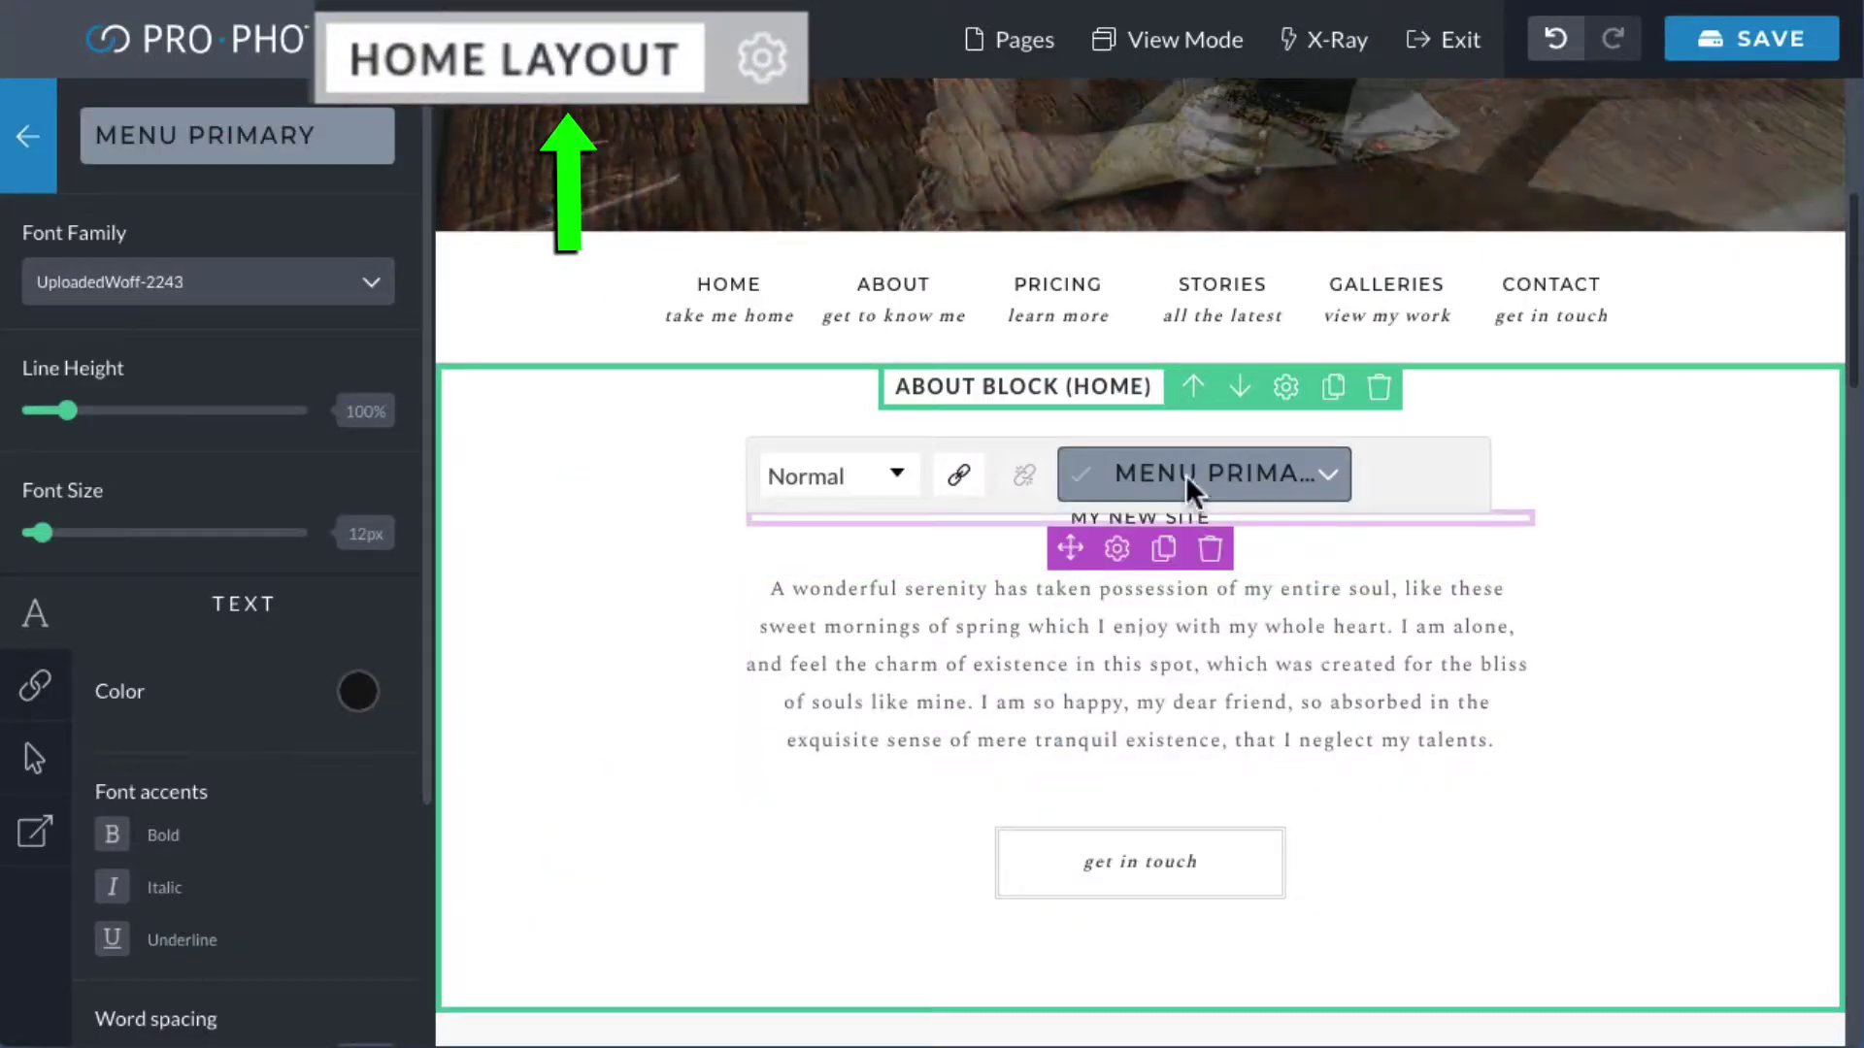
pyautogui.click(1185, 475)
pyautogui.click(1314, 679)
# Try replacing the paragraph with 'lorem', undo it, and return to the main designer menu.
pyautogui.tripleClick(1253, 670)
pyautogui.write('lorem')
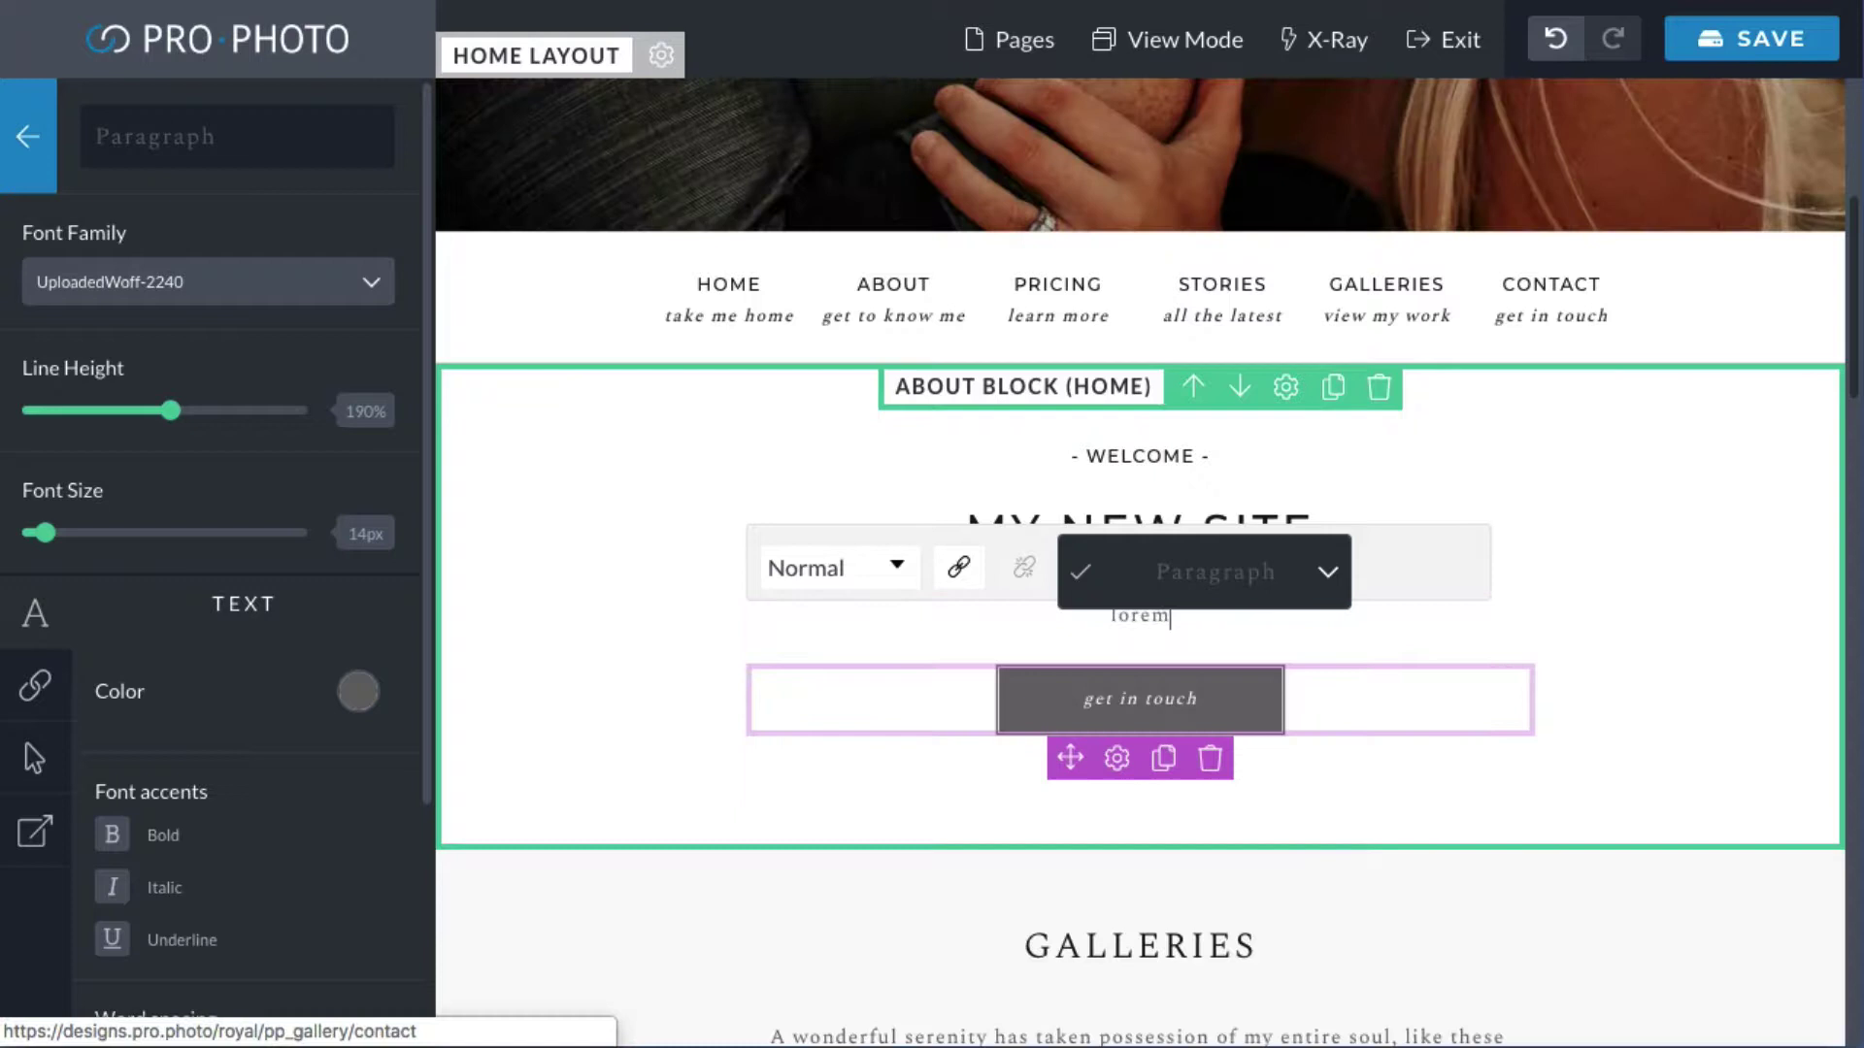
pyautogui.hotkey('ctrl', 'z')
pyautogui.click(812, 449)
pyautogui.click(26, 118)
pyautogui.click(29, 105)
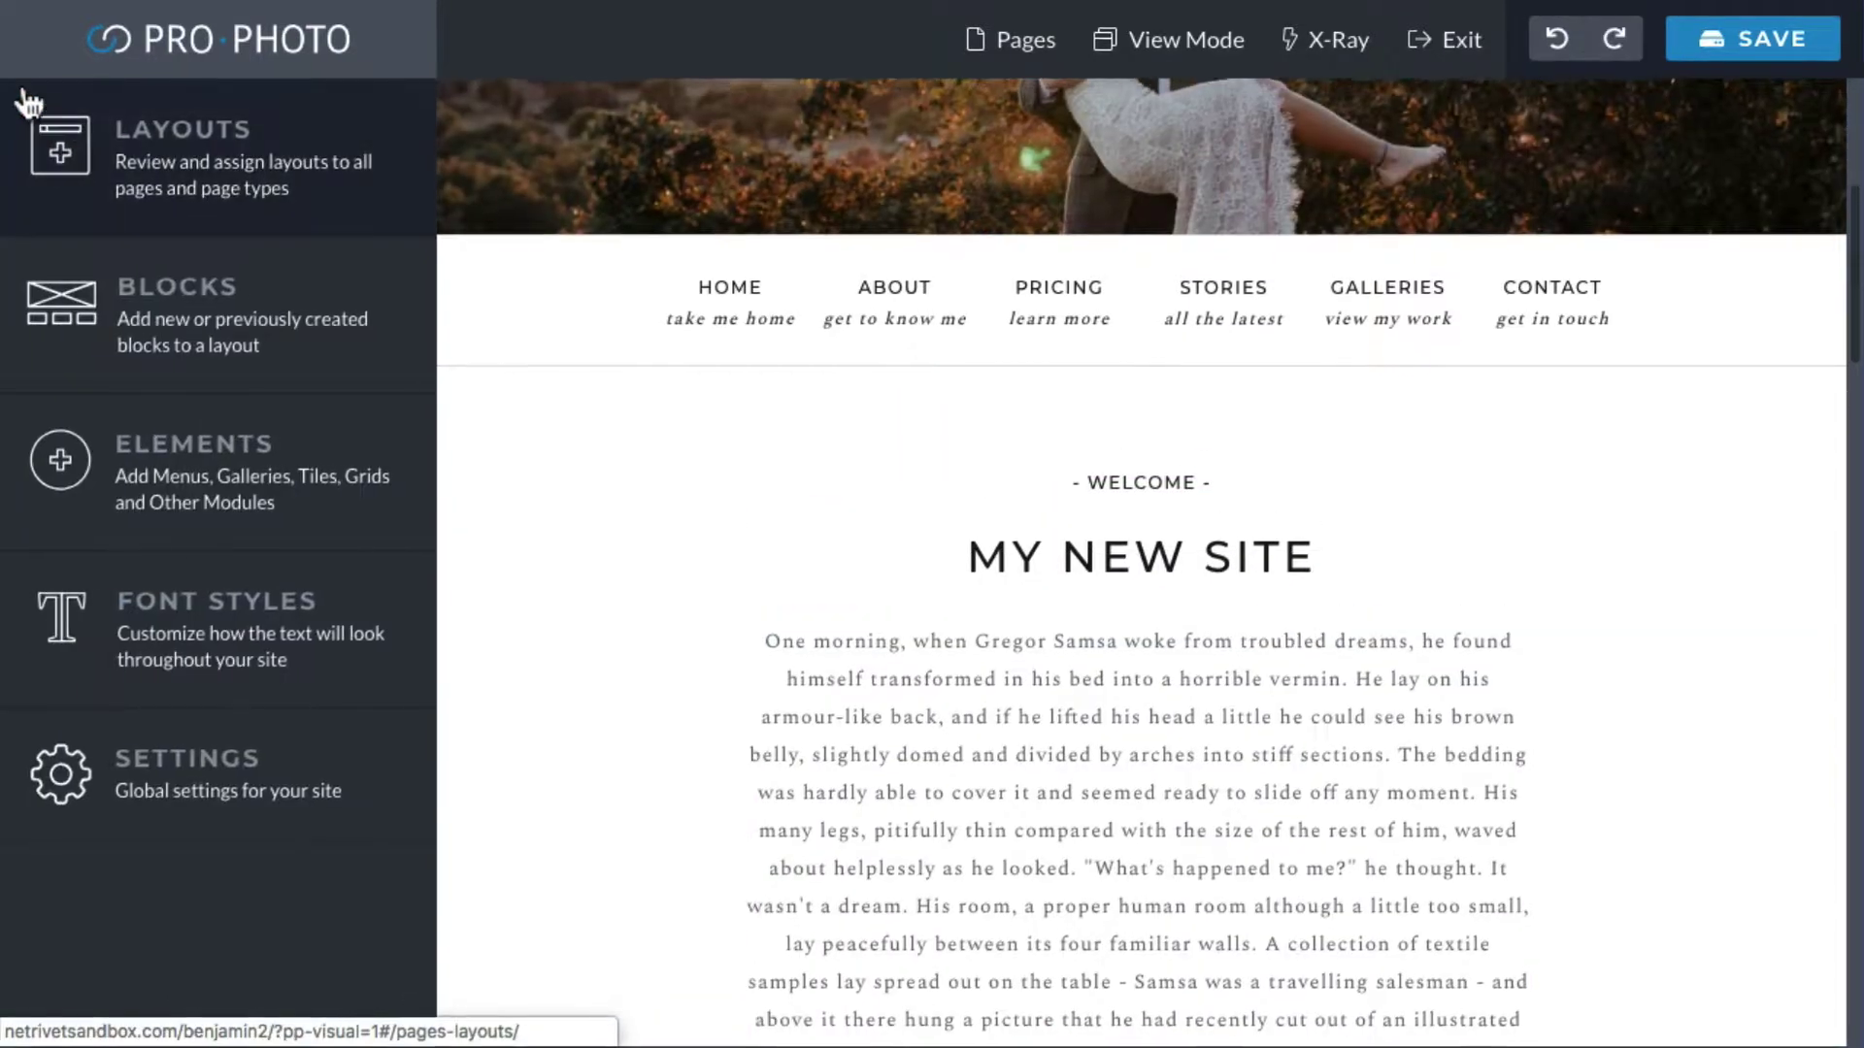
# Add a WordPress Content module below the navigation menu.
pyautogui.click(204, 466)
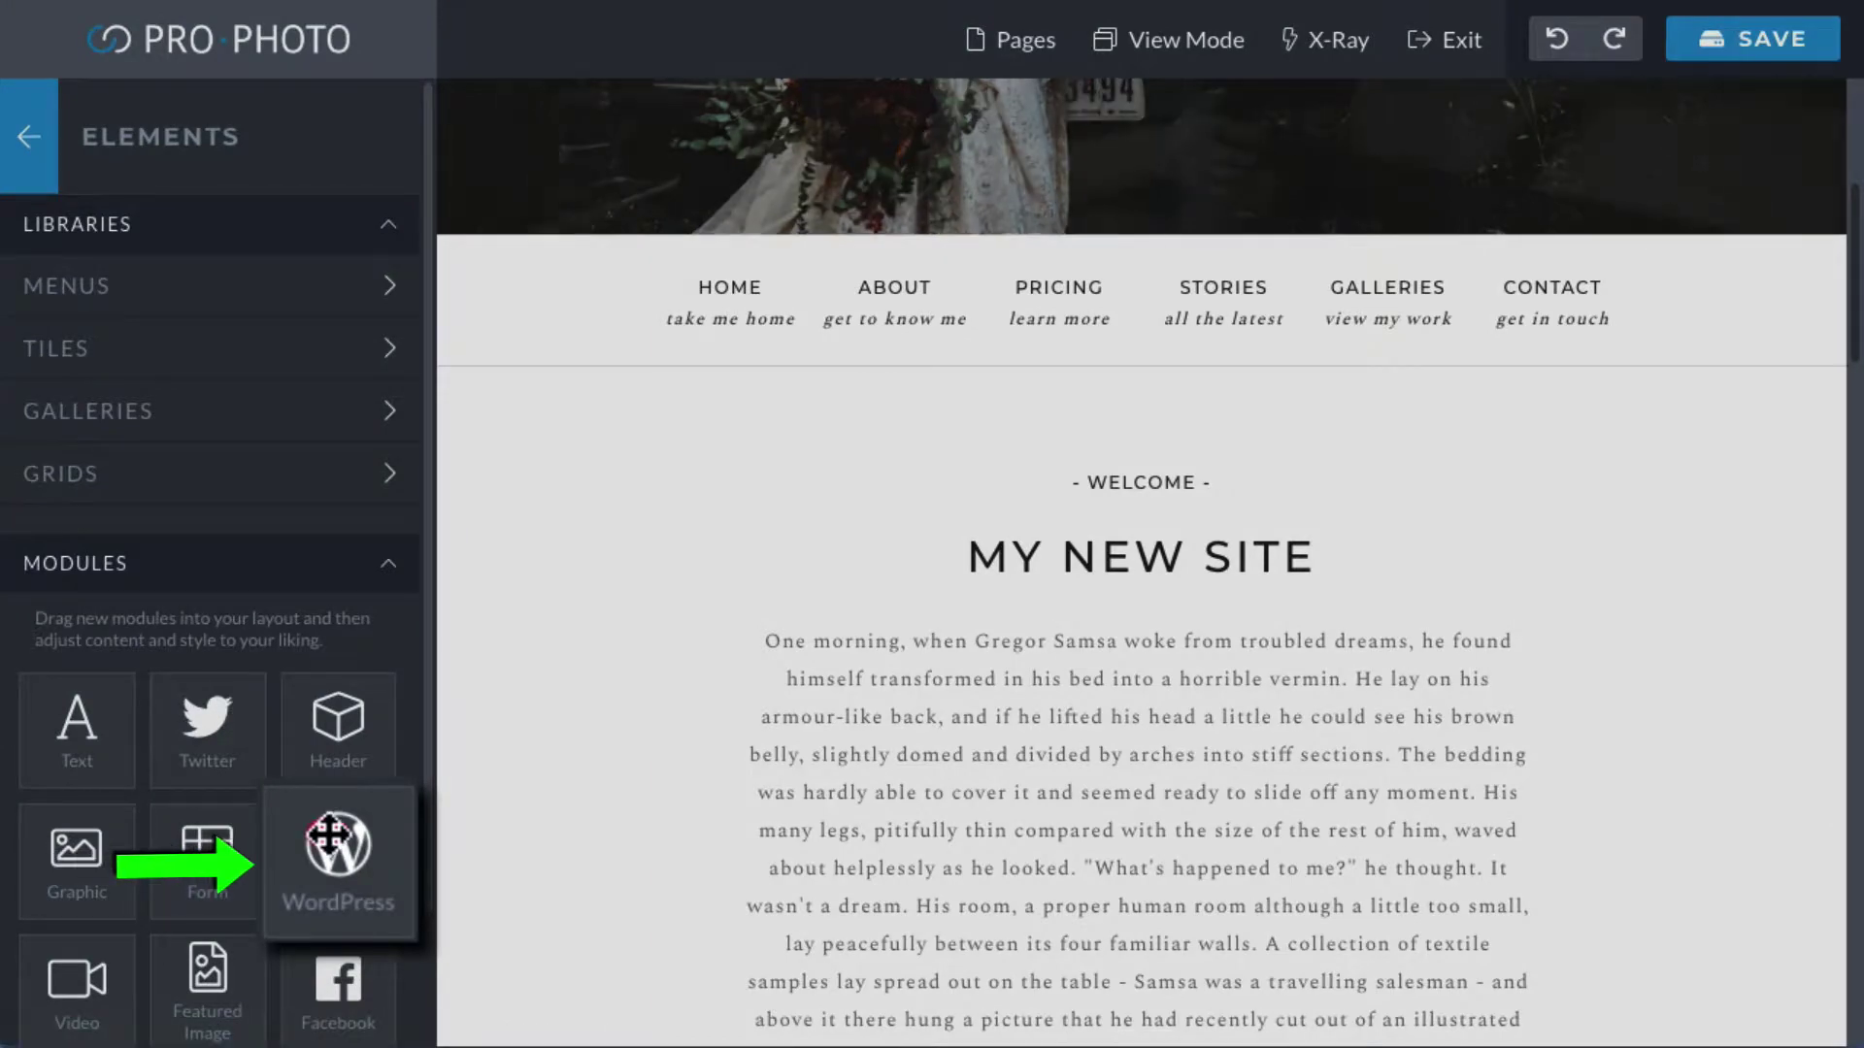
pyautogui.moveTo(333, 813); pyautogui.dragTo(723, 515)
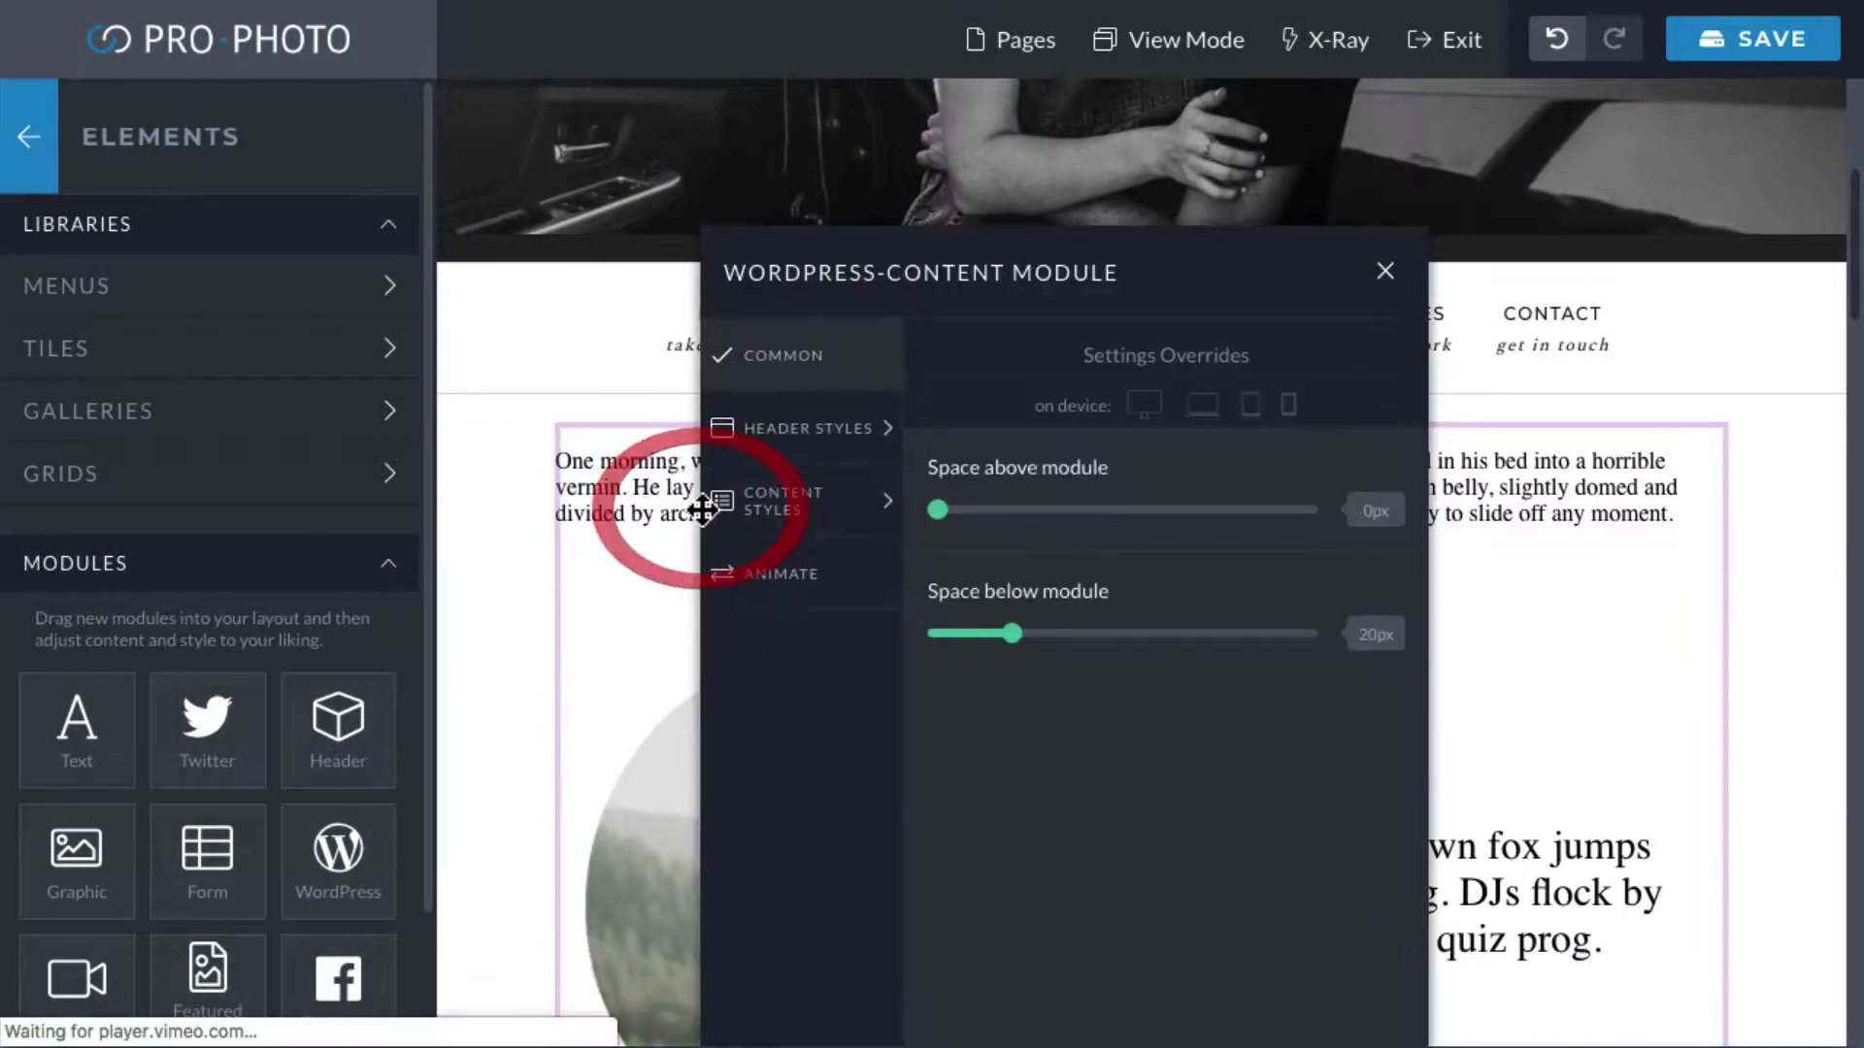
pyautogui.click(1388, 274)
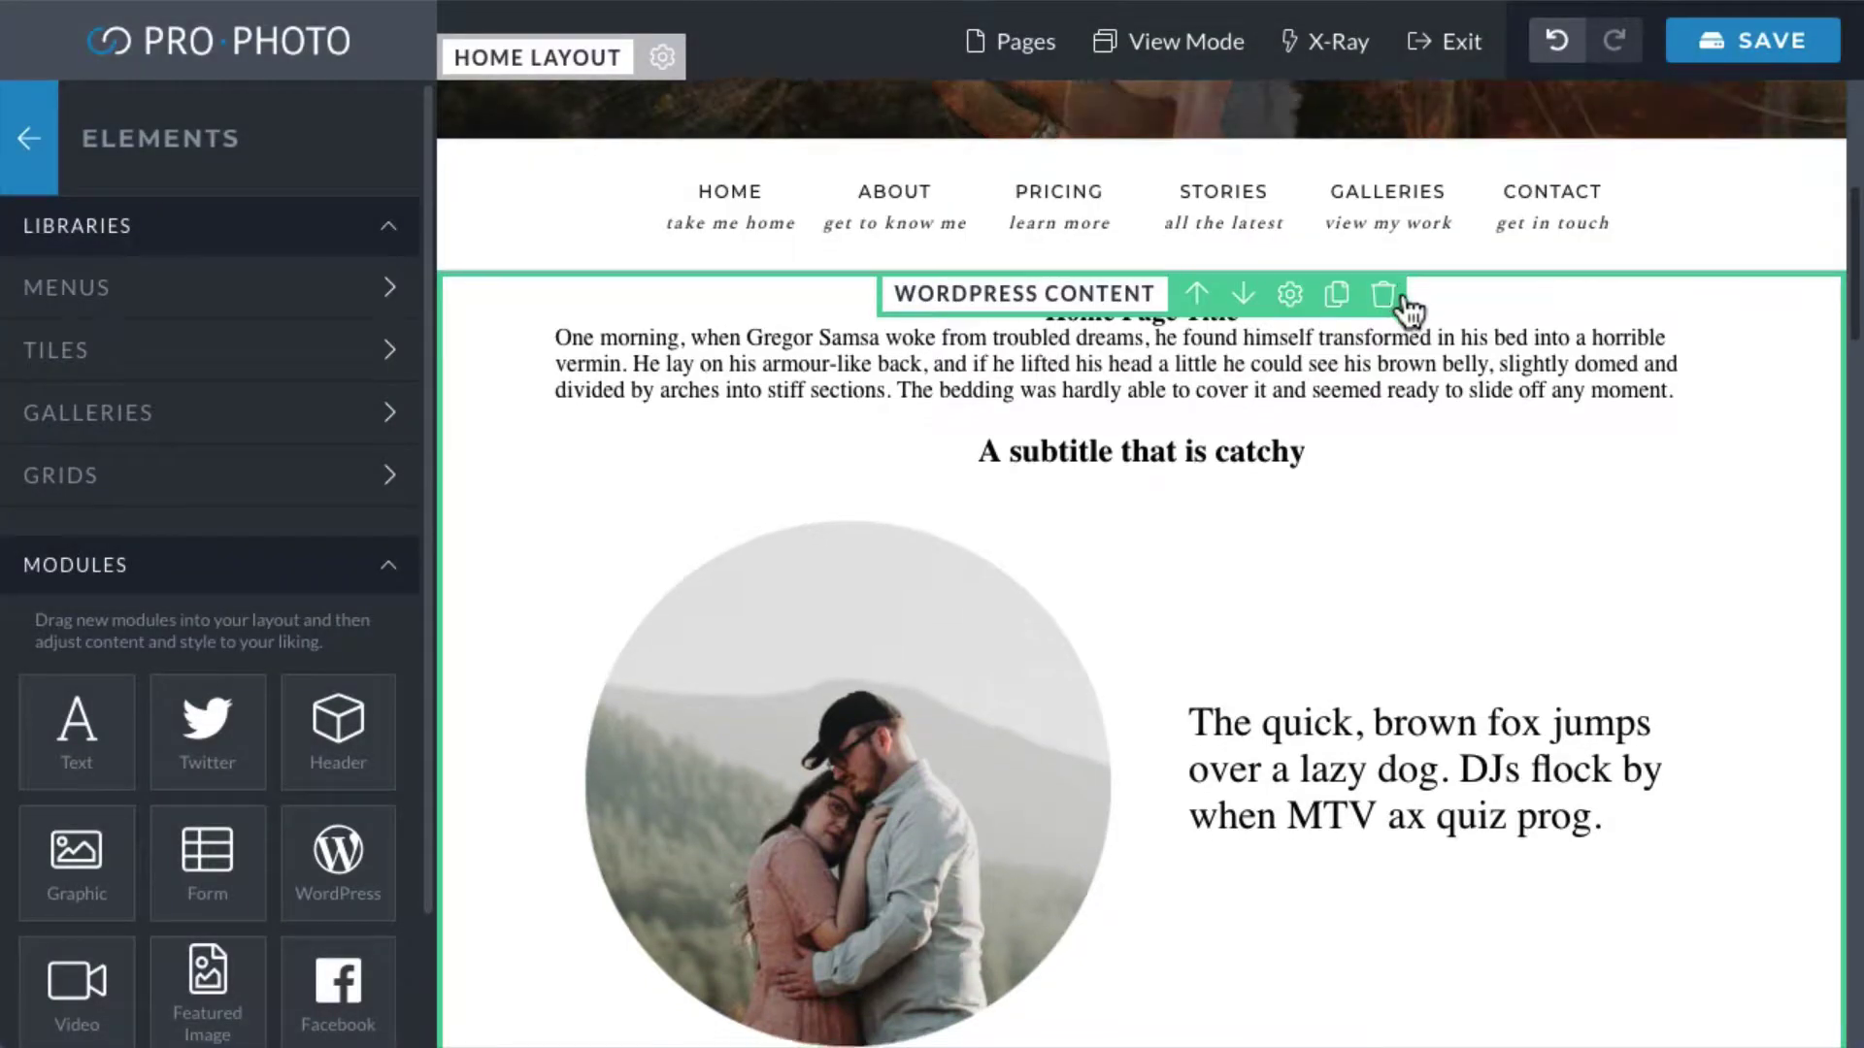
# Delete the WordPress Content block from the Home layout.
pyautogui.scroll(-4, 1325, 626)
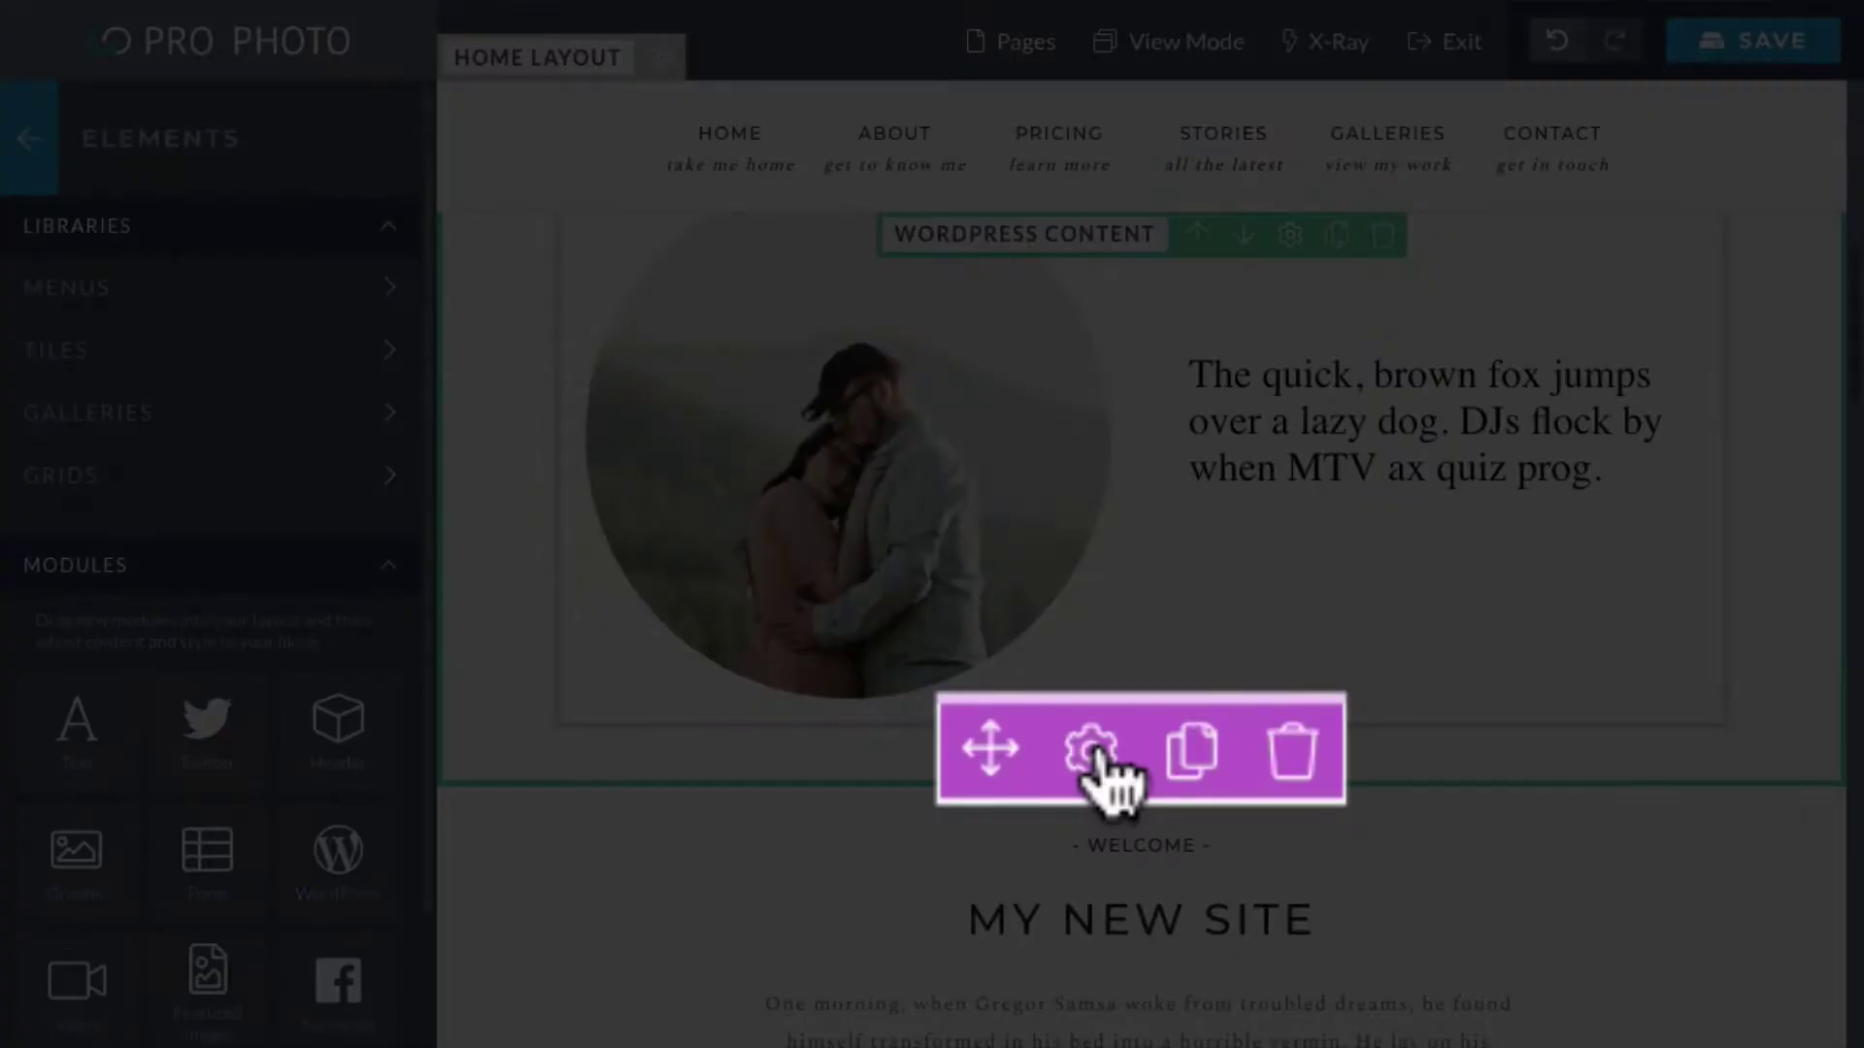
pyautogui.click(1106, 750)
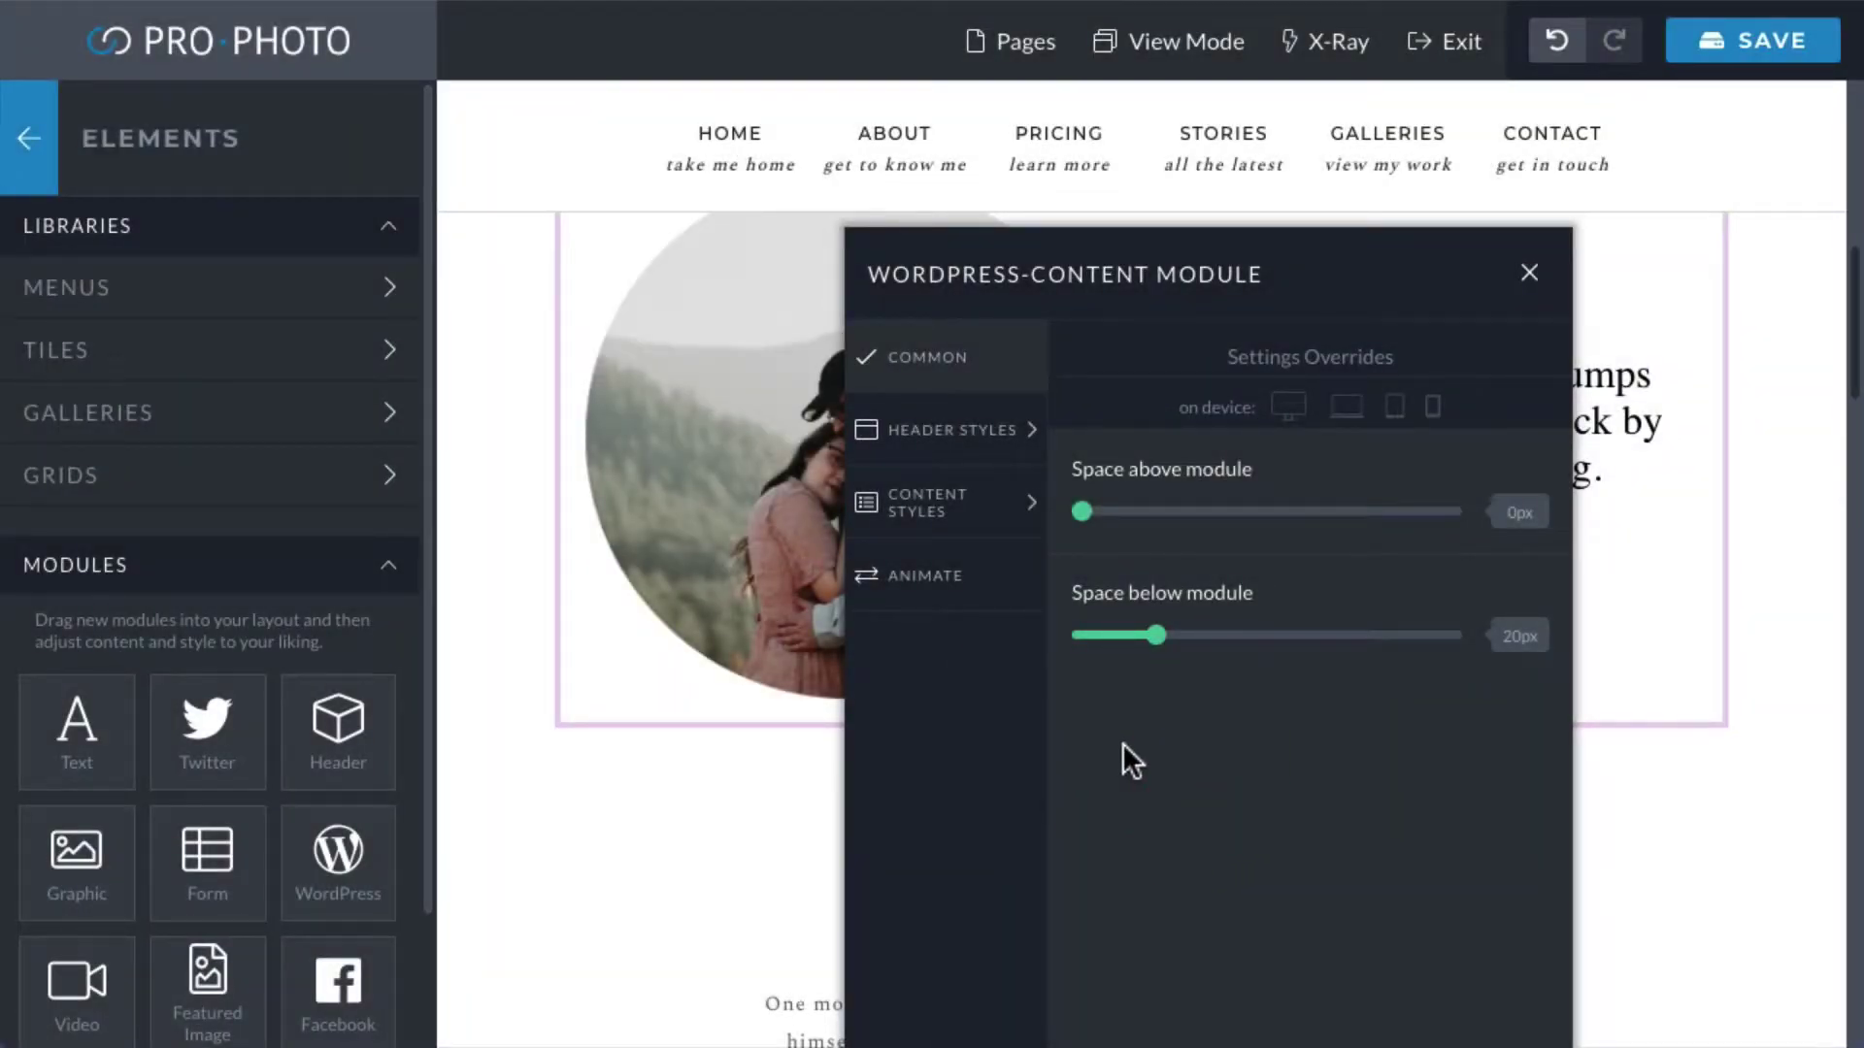
pyautogui.click(1529, 273)
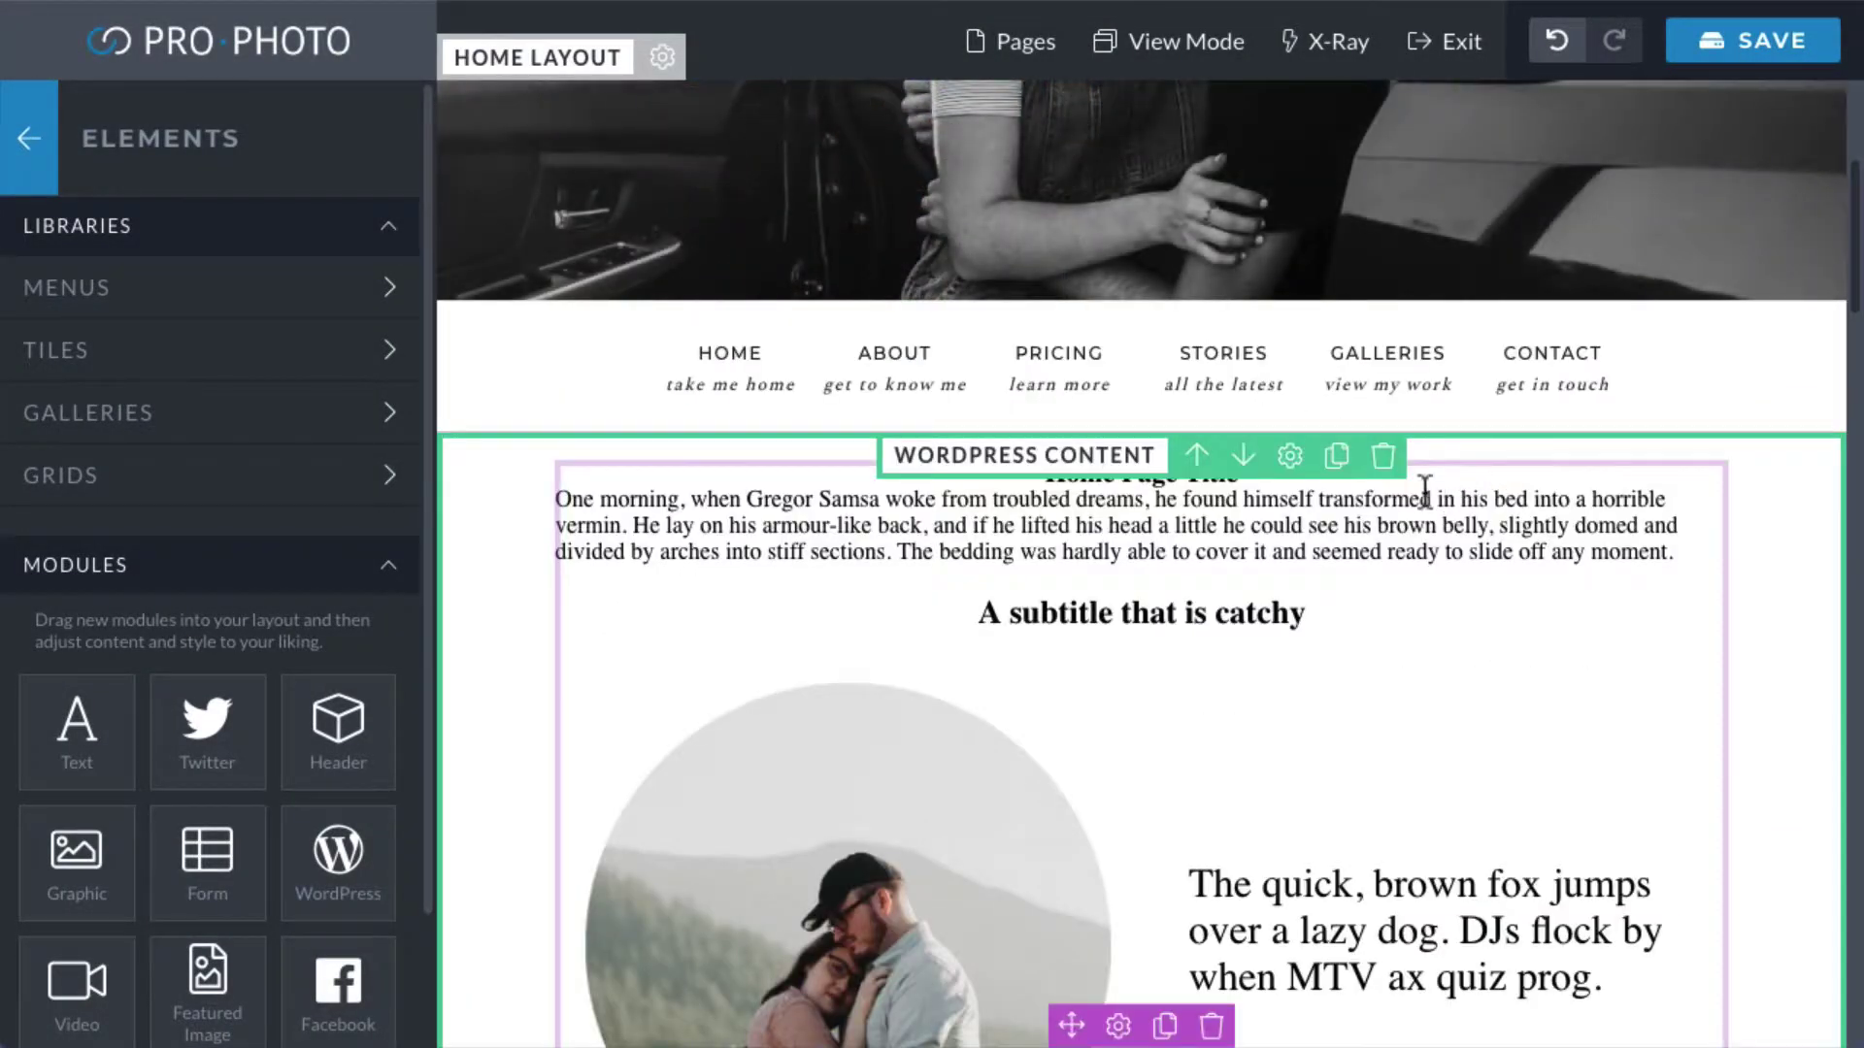
pyautogui.click(1383, 456)
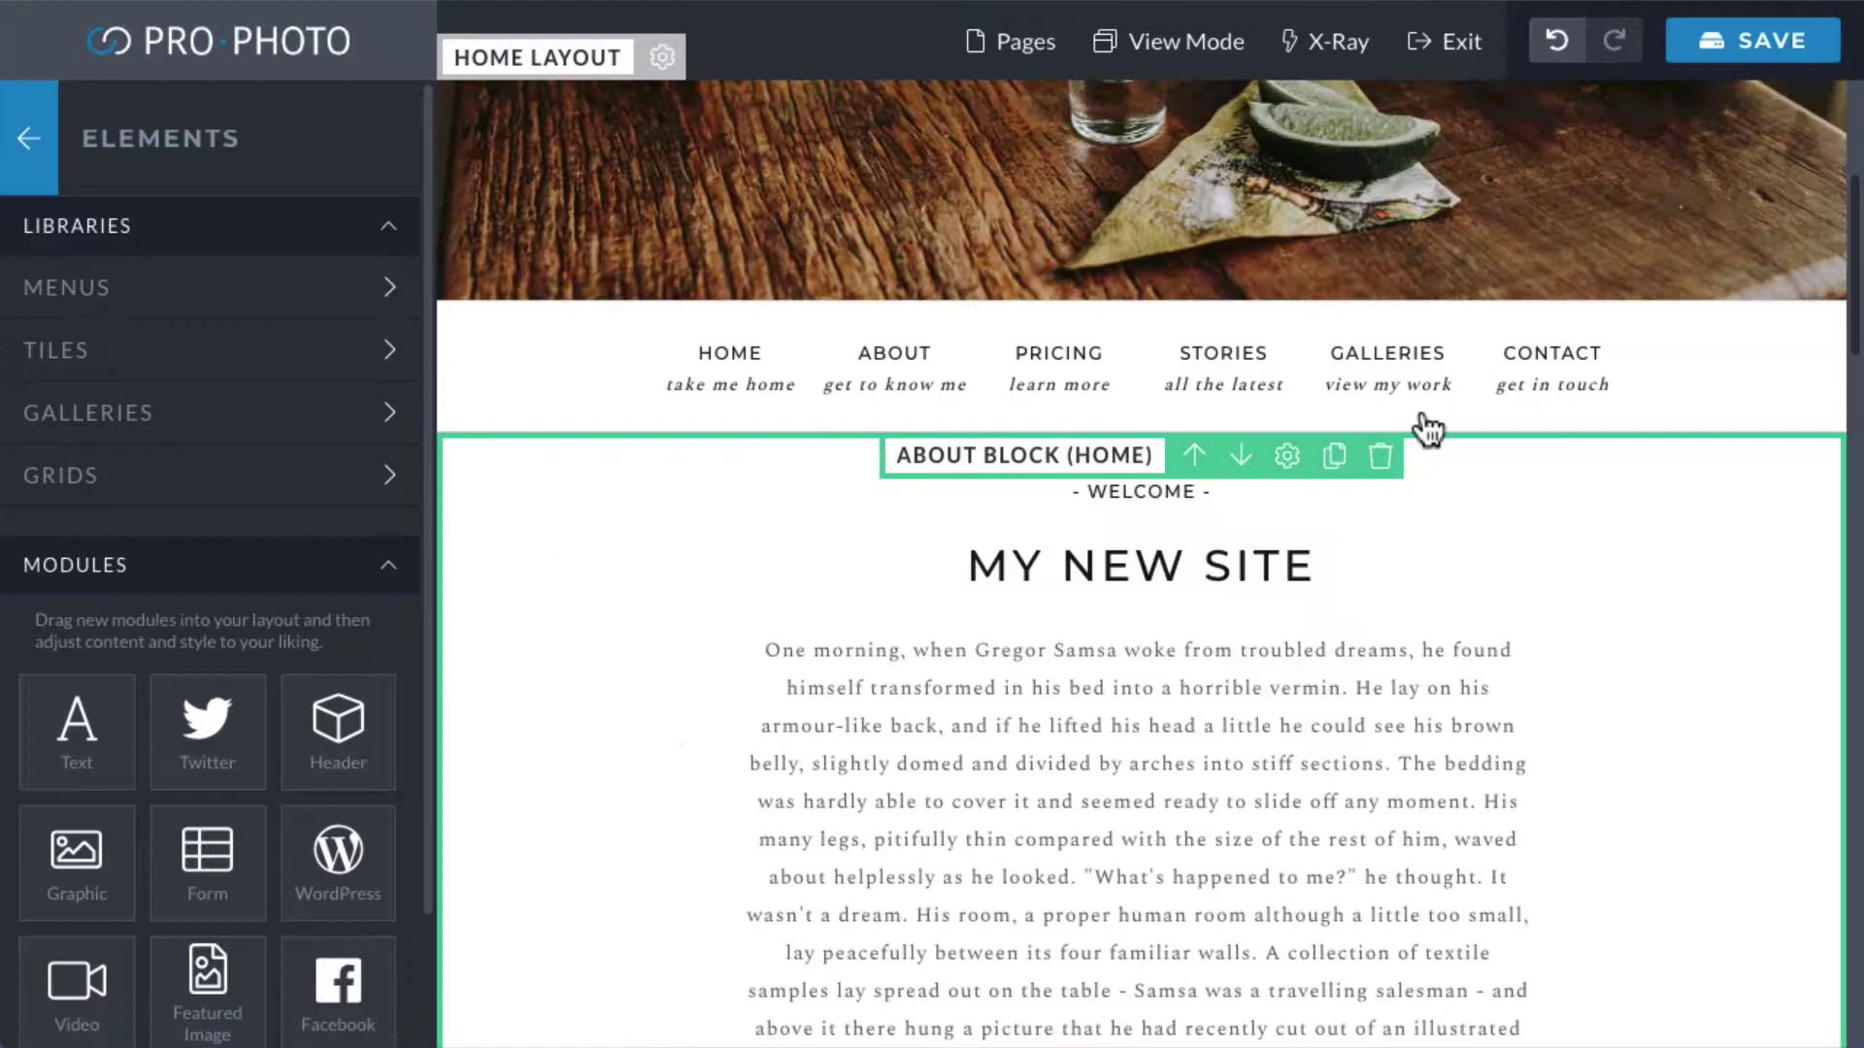
pyautogui.click(1461, 47)
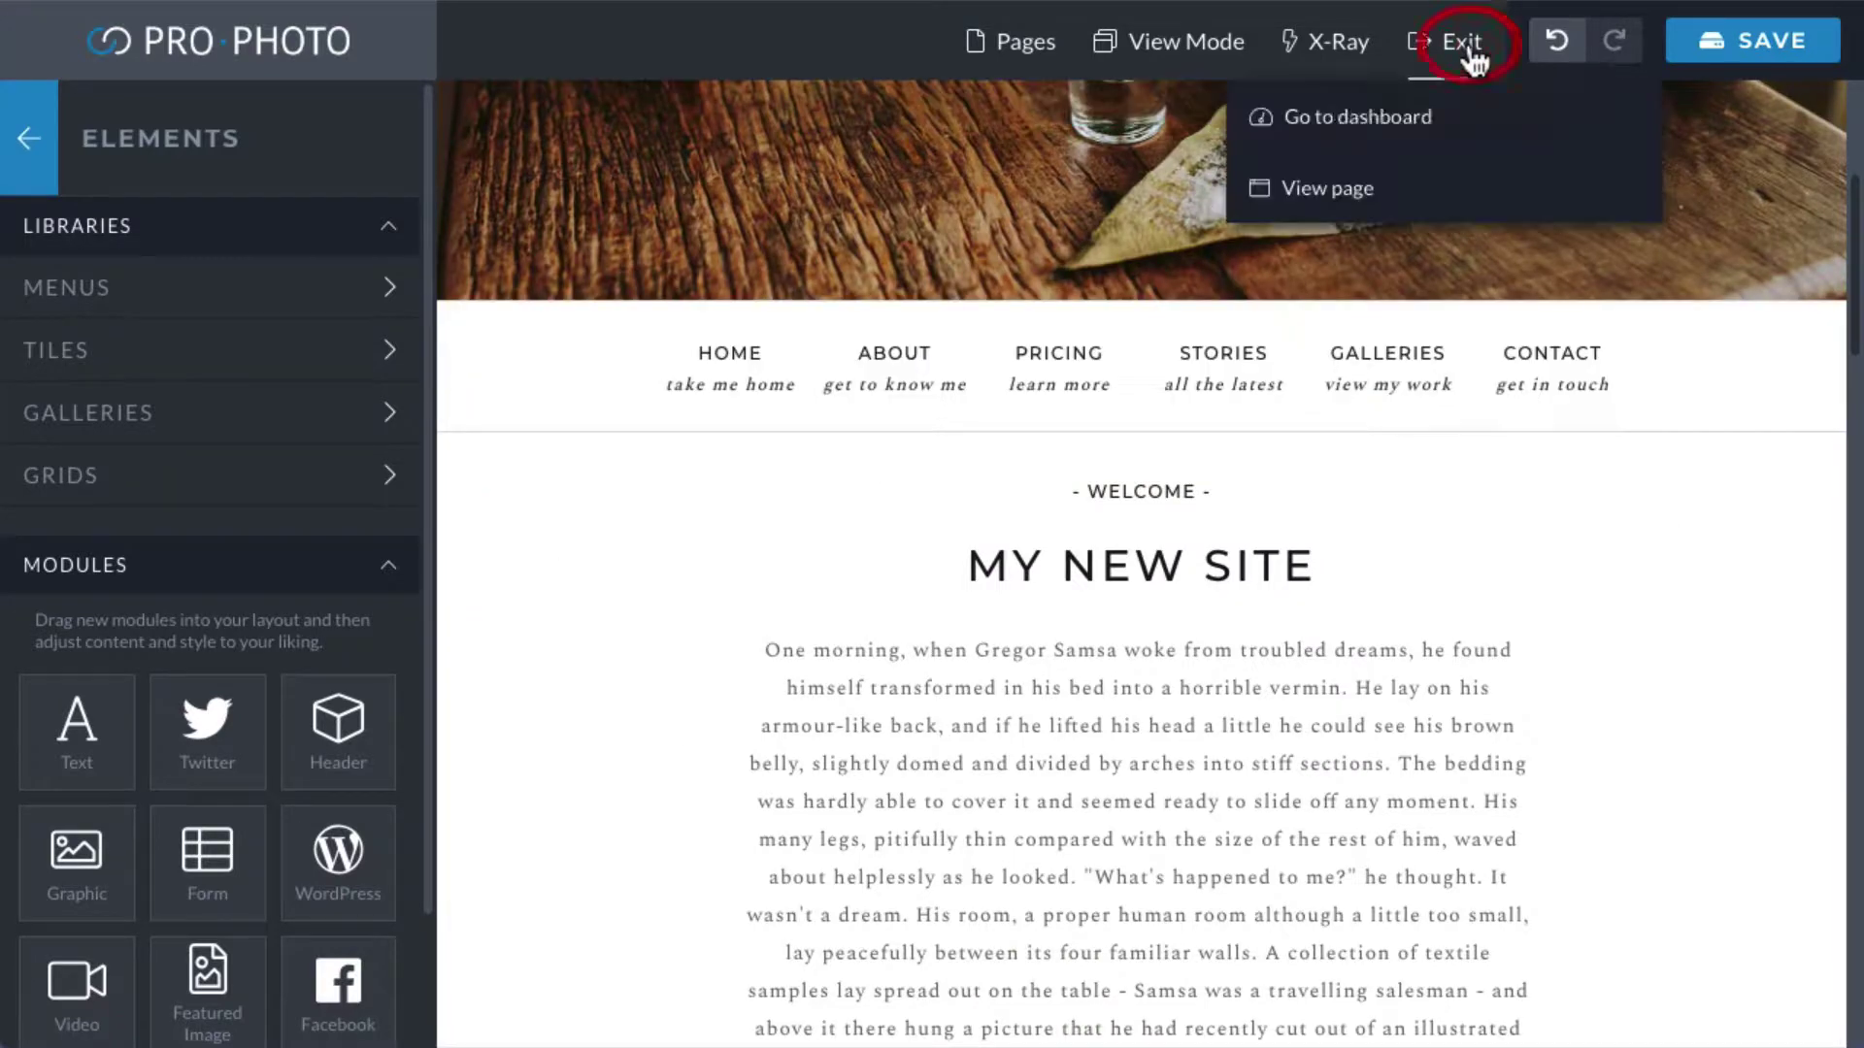
# View the live home page, then open the post 'Lorelei in Kingsford' in the editor.
pyautogui.click(1313, 190)
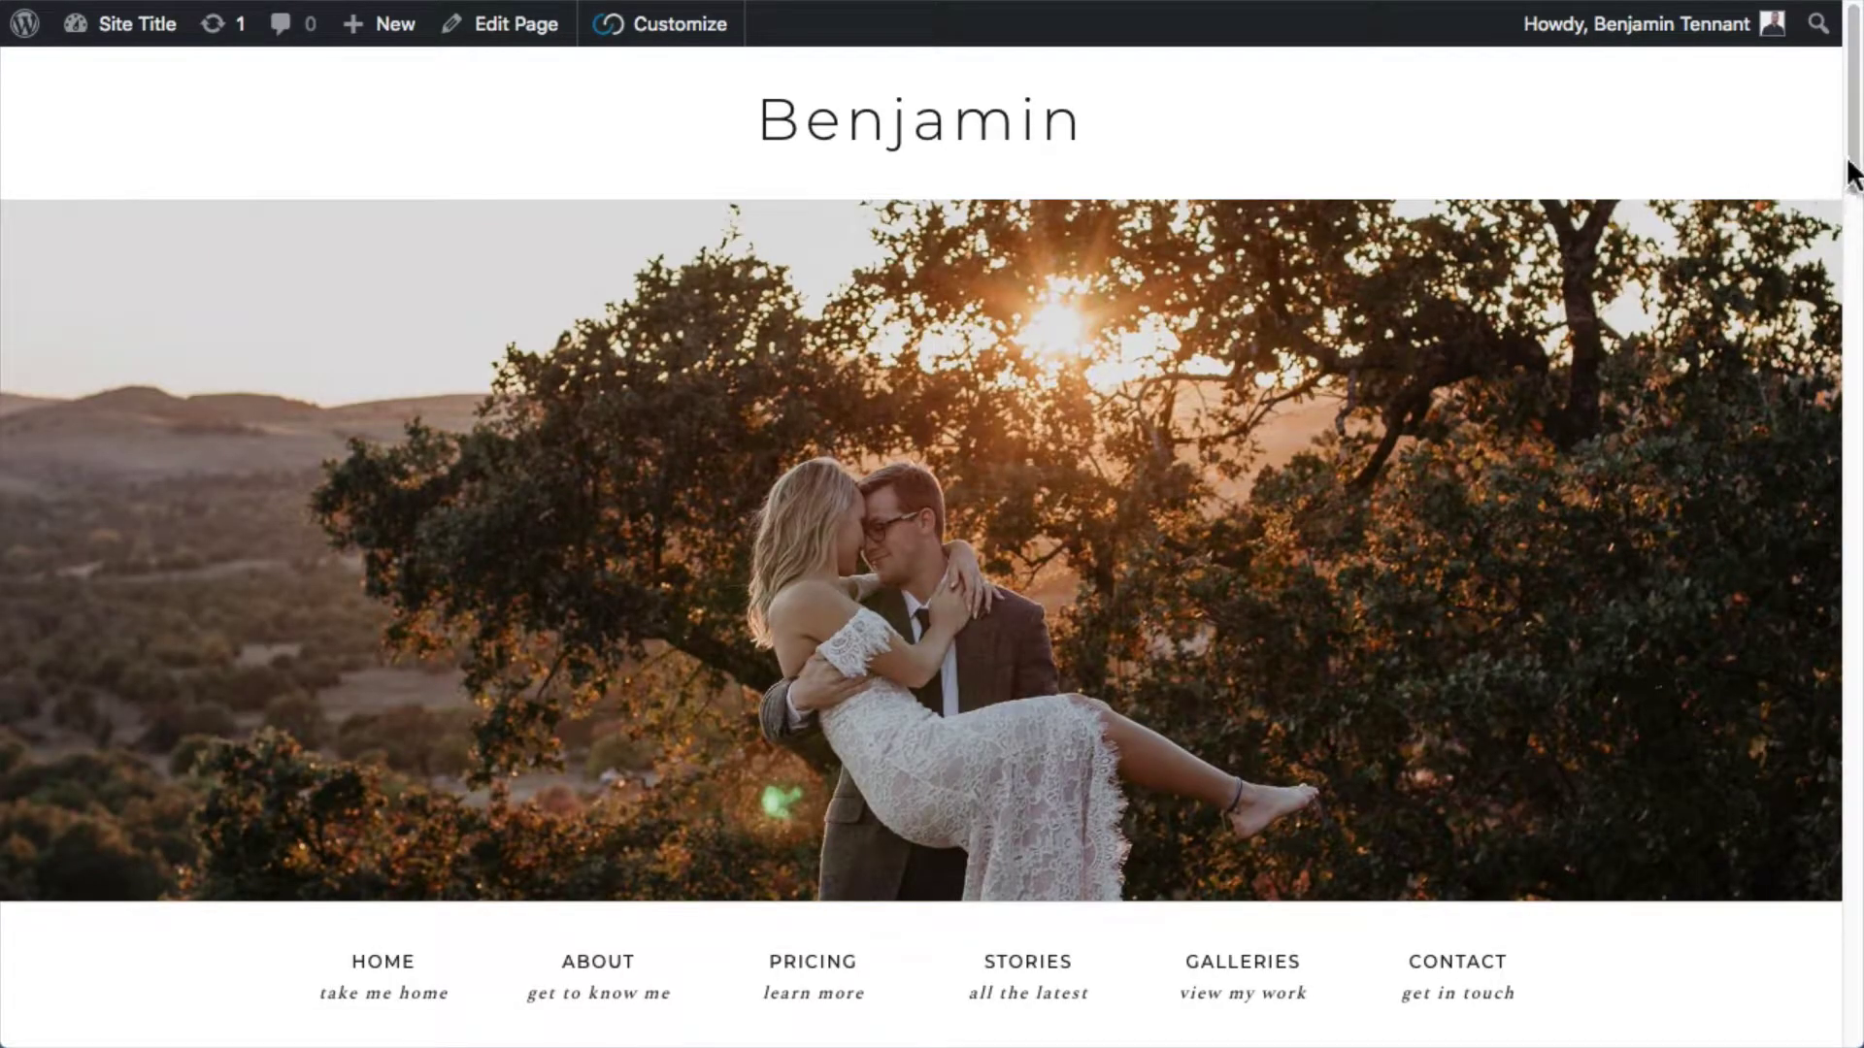
pyautogui.scroll(-15, 1852, 175)
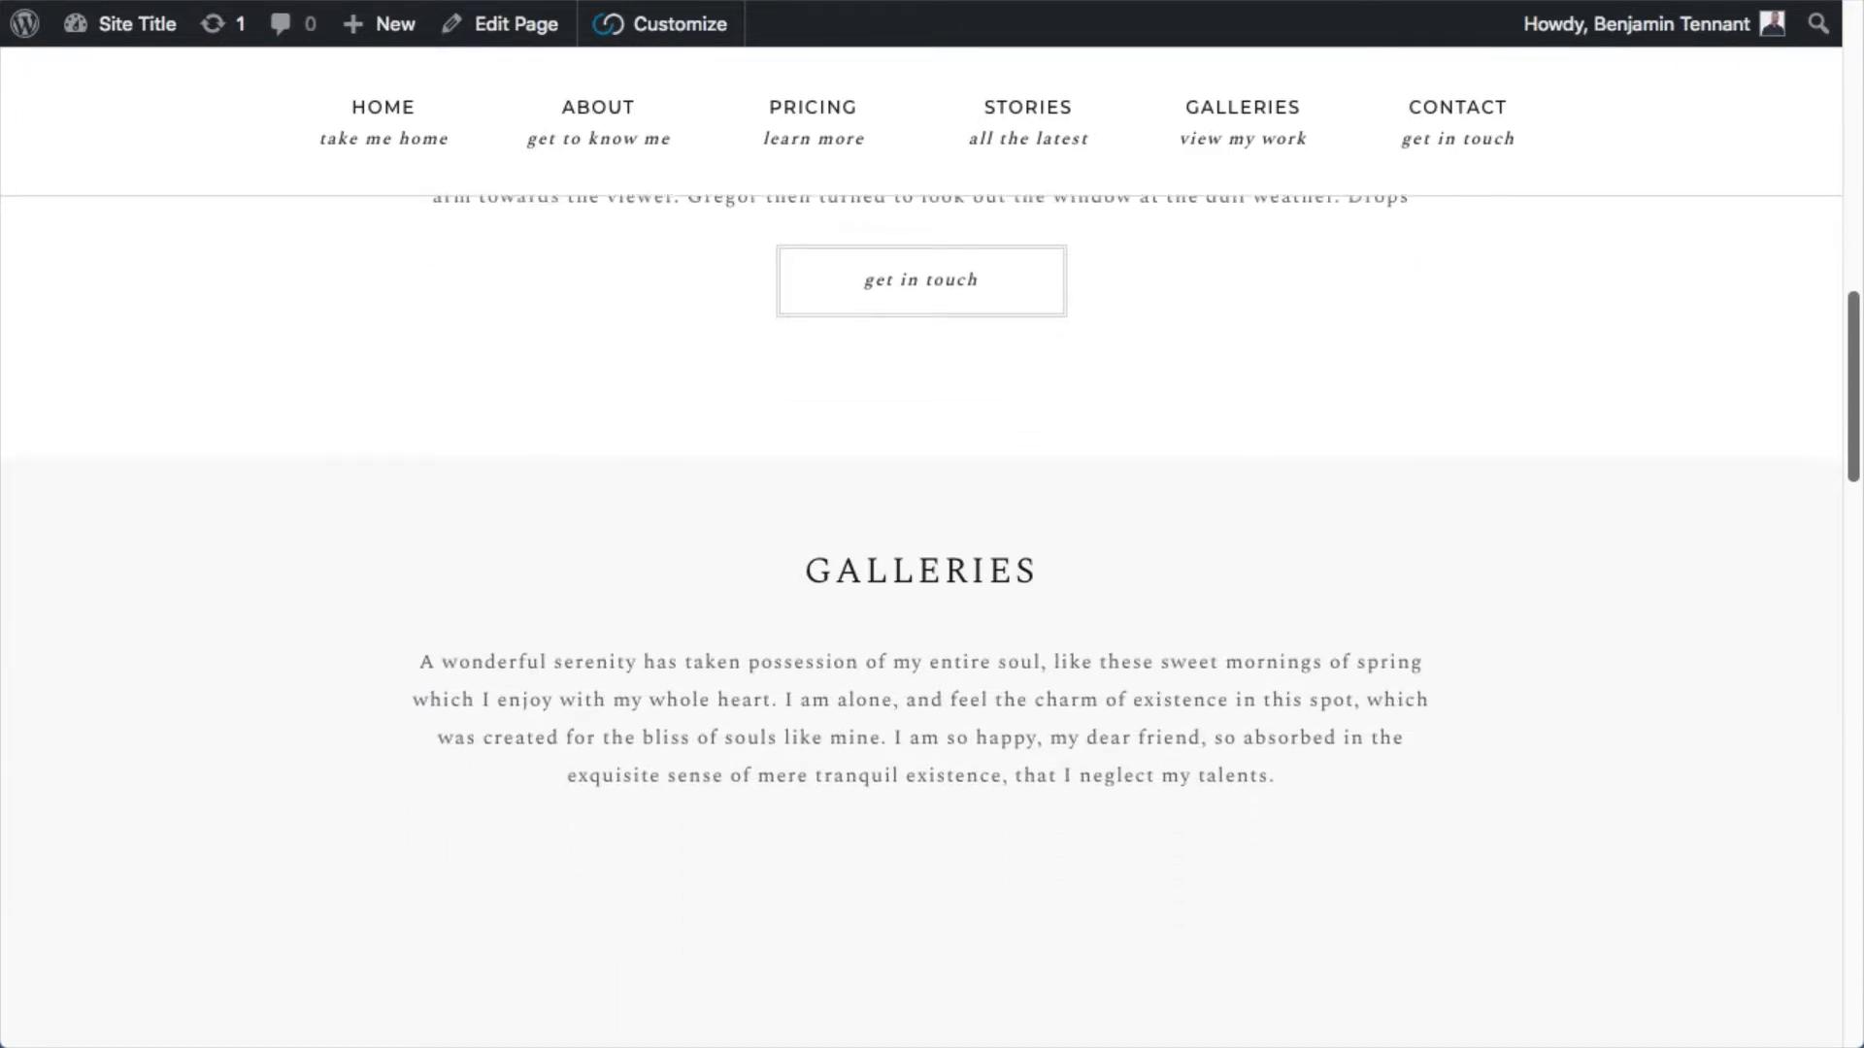
pyautogui.scroll(-9, 1028, 620)
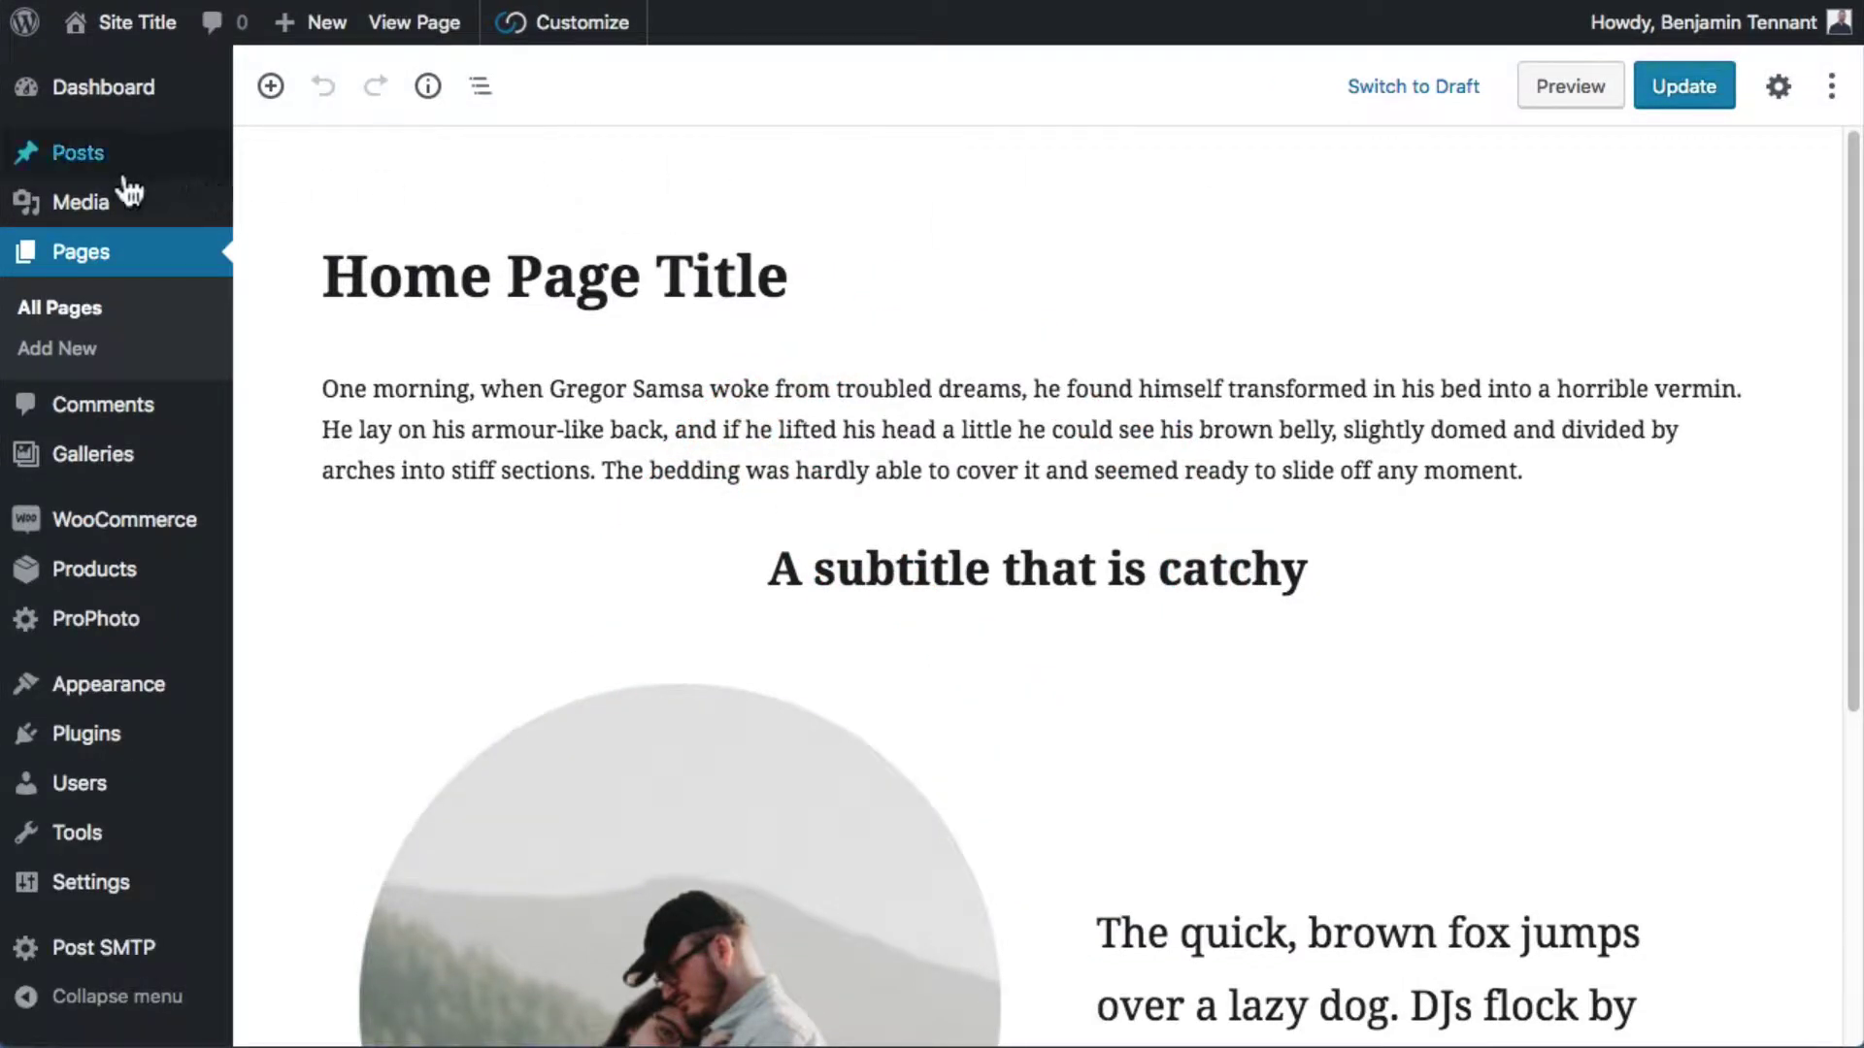
pyautogui.click(116, 155)
pyautogui.click(369, 398)
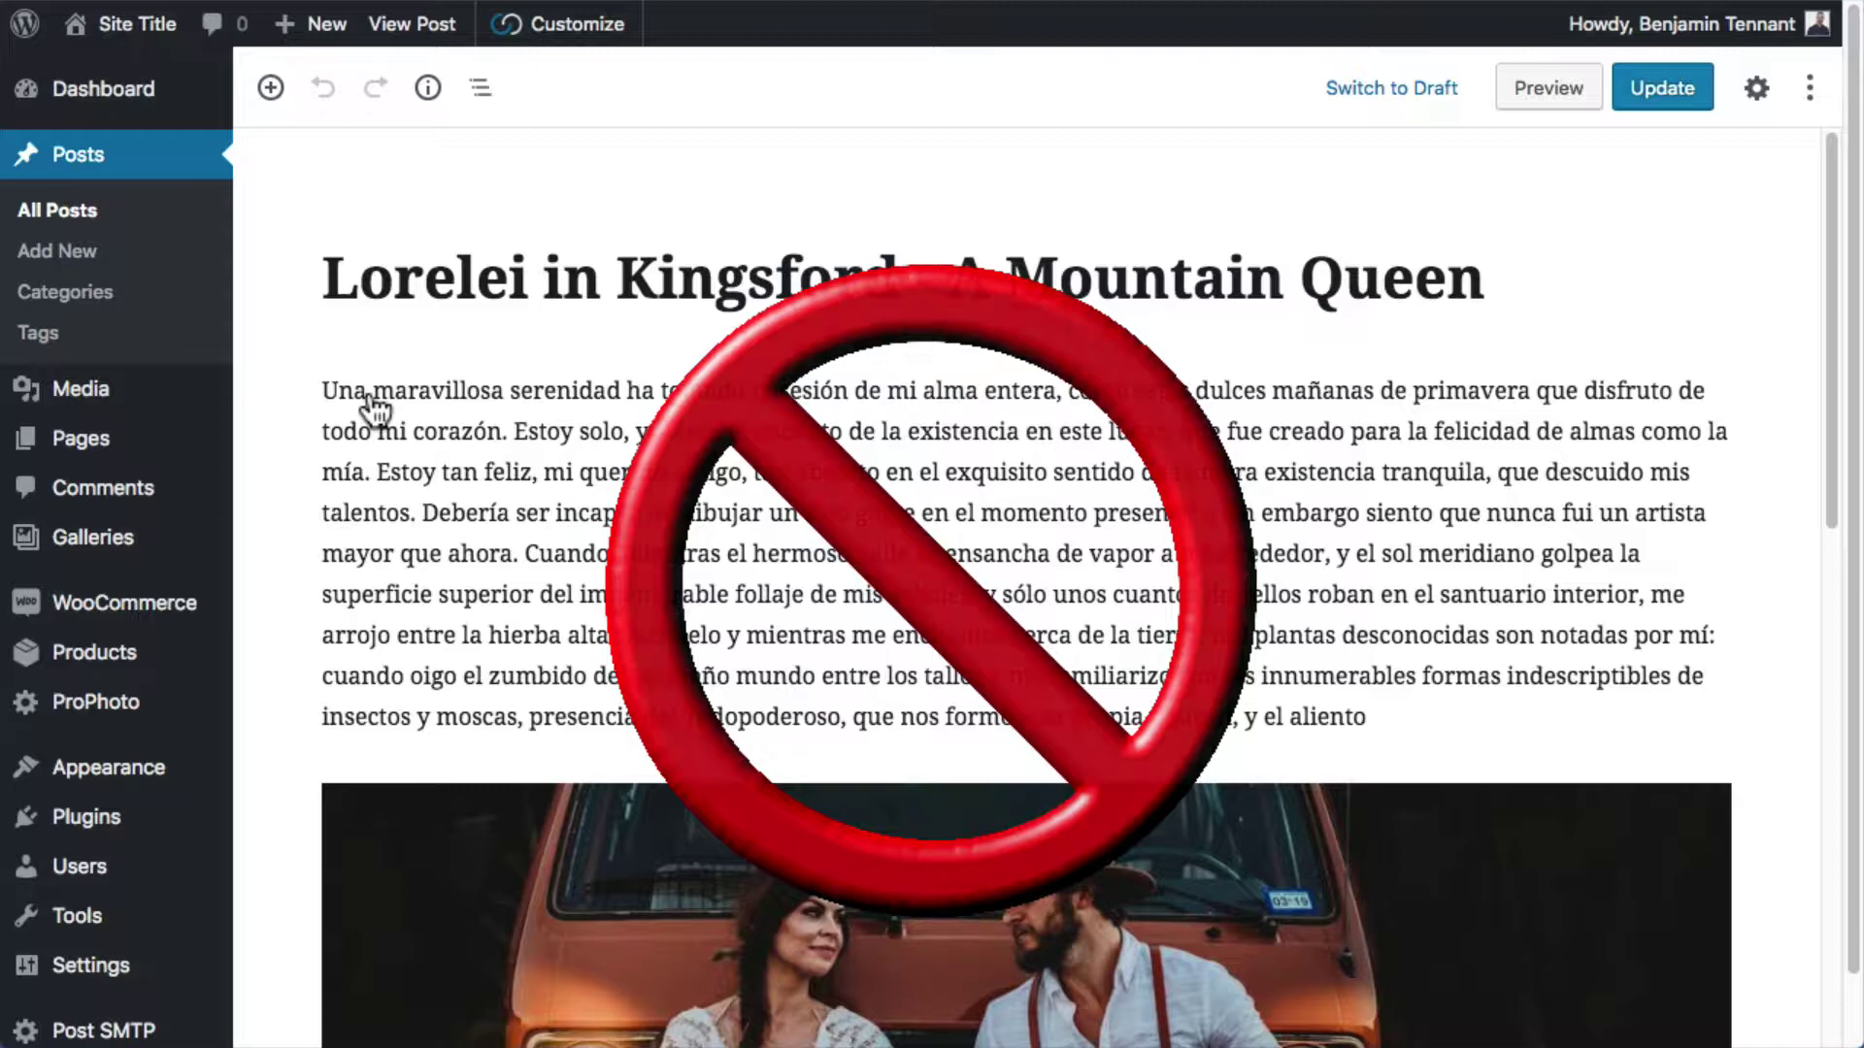
# View the live Caterpiller Bulldozer product page, then return to the admin Dashboard.
pyautogui.click(139, 660)
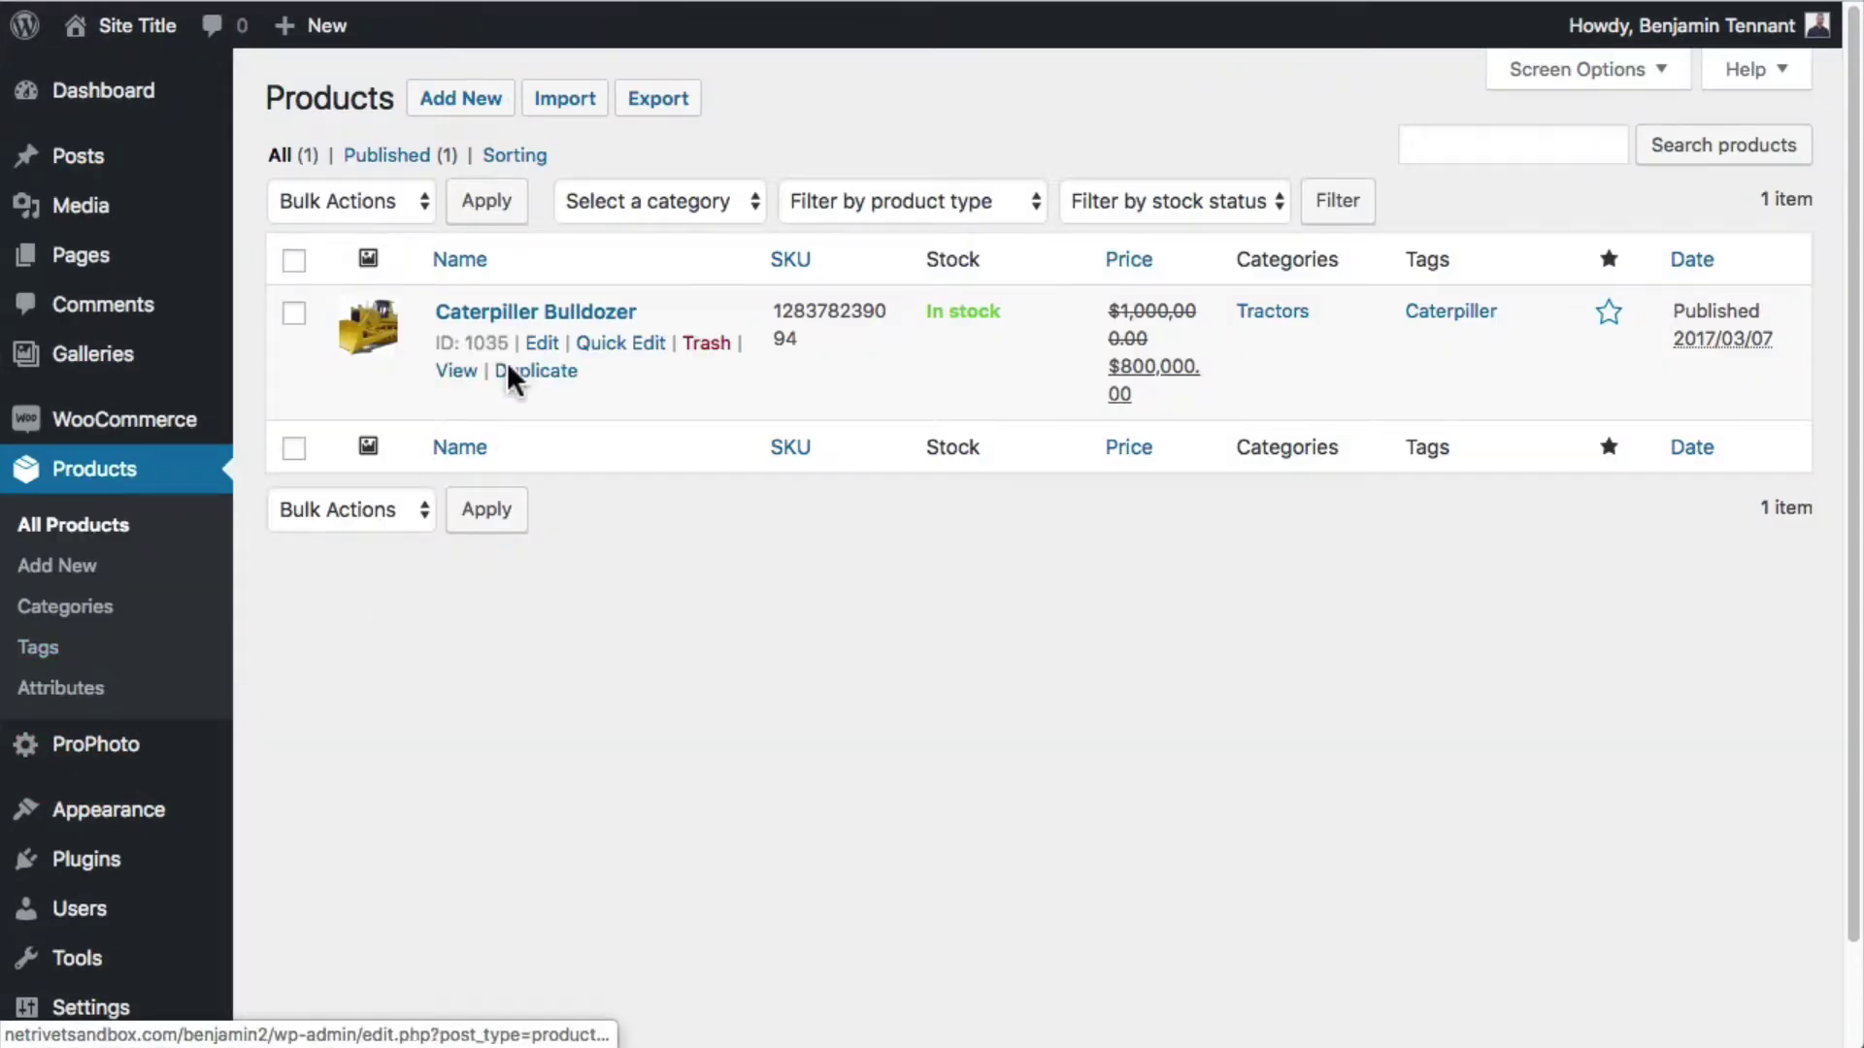
pyautogui.click(529, 316)
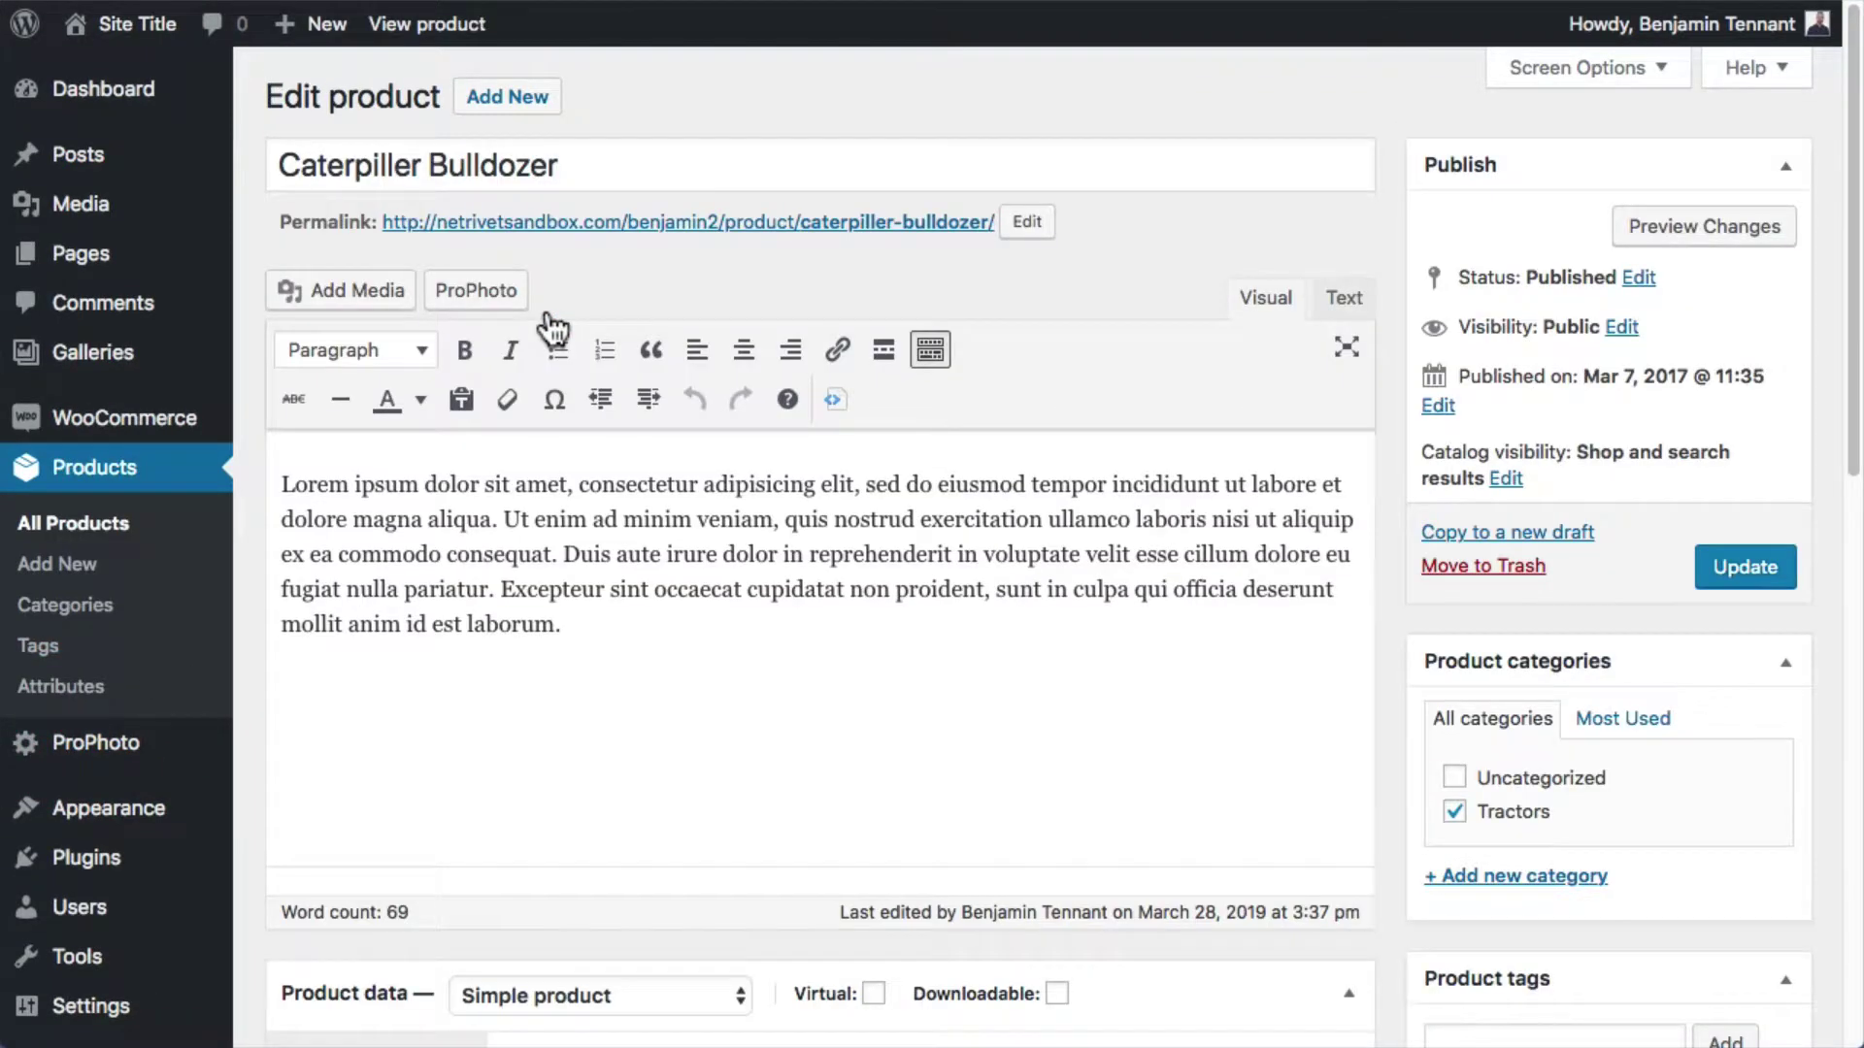
pyautogui.click(723, 224)
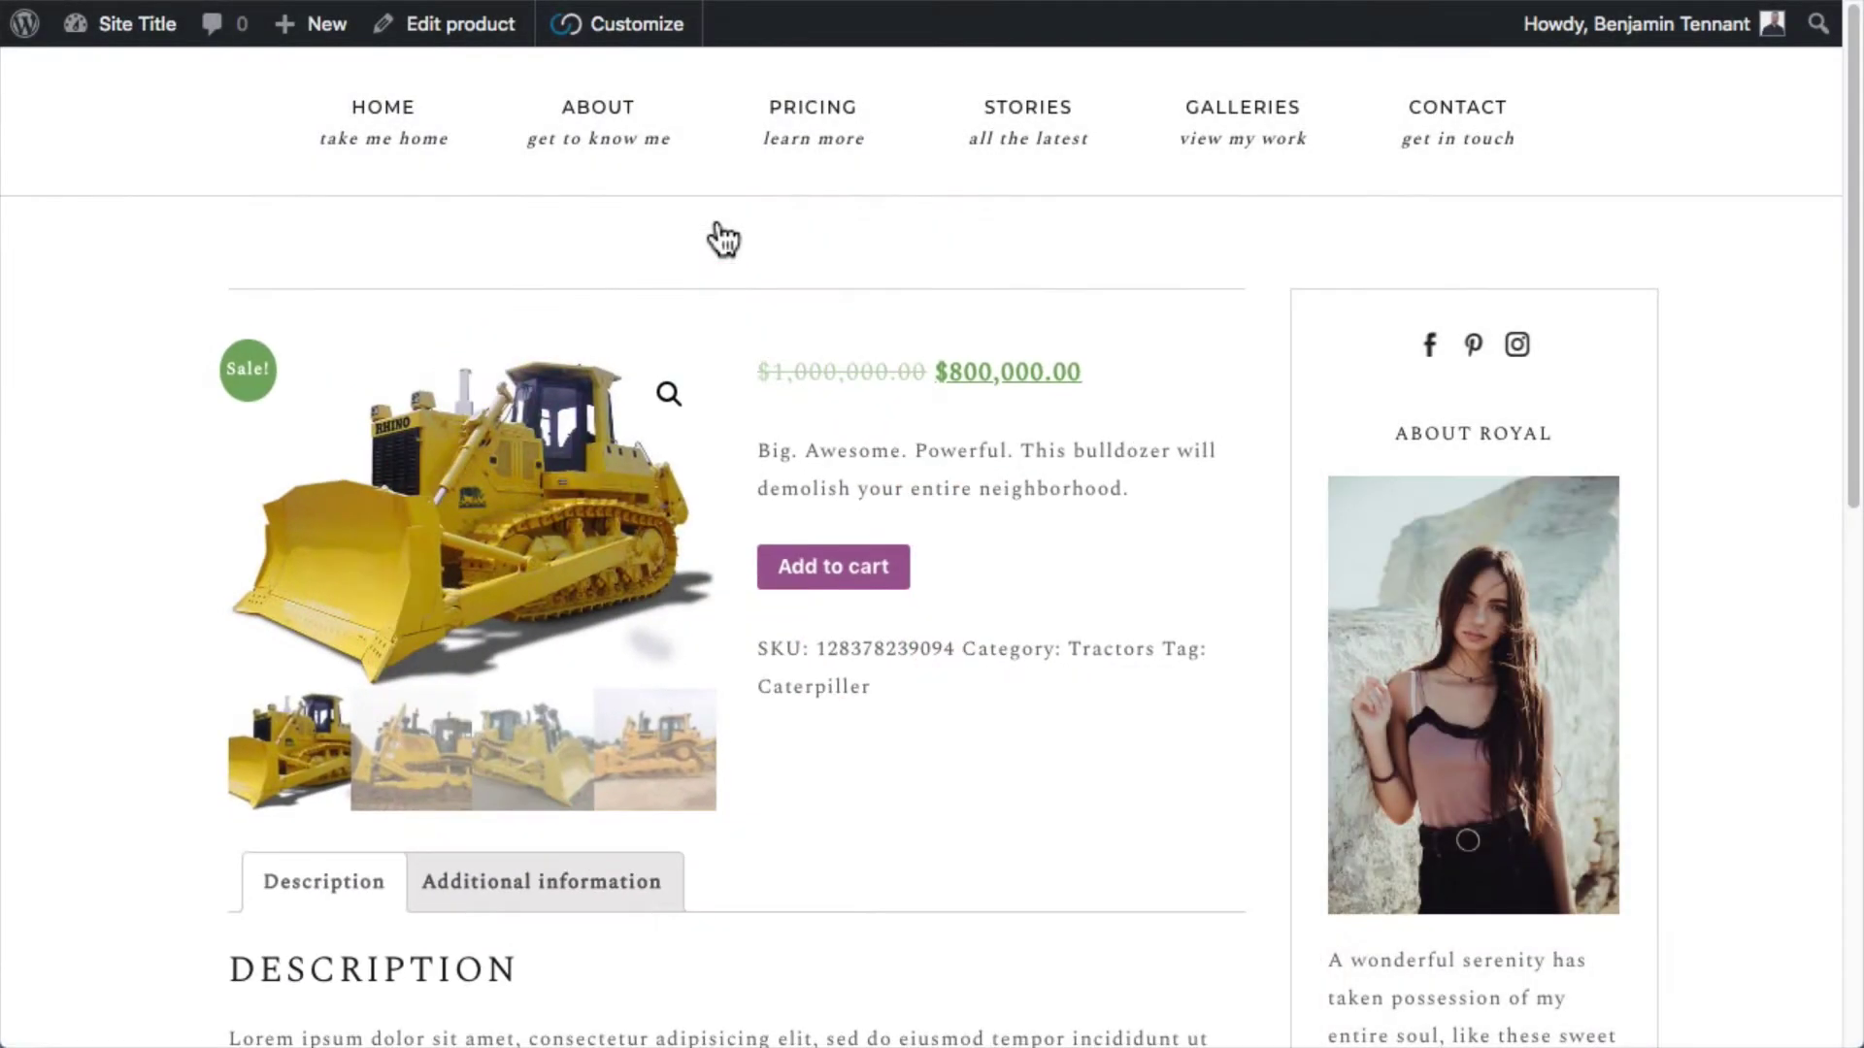
pyautogui.moveTo(148, 35)
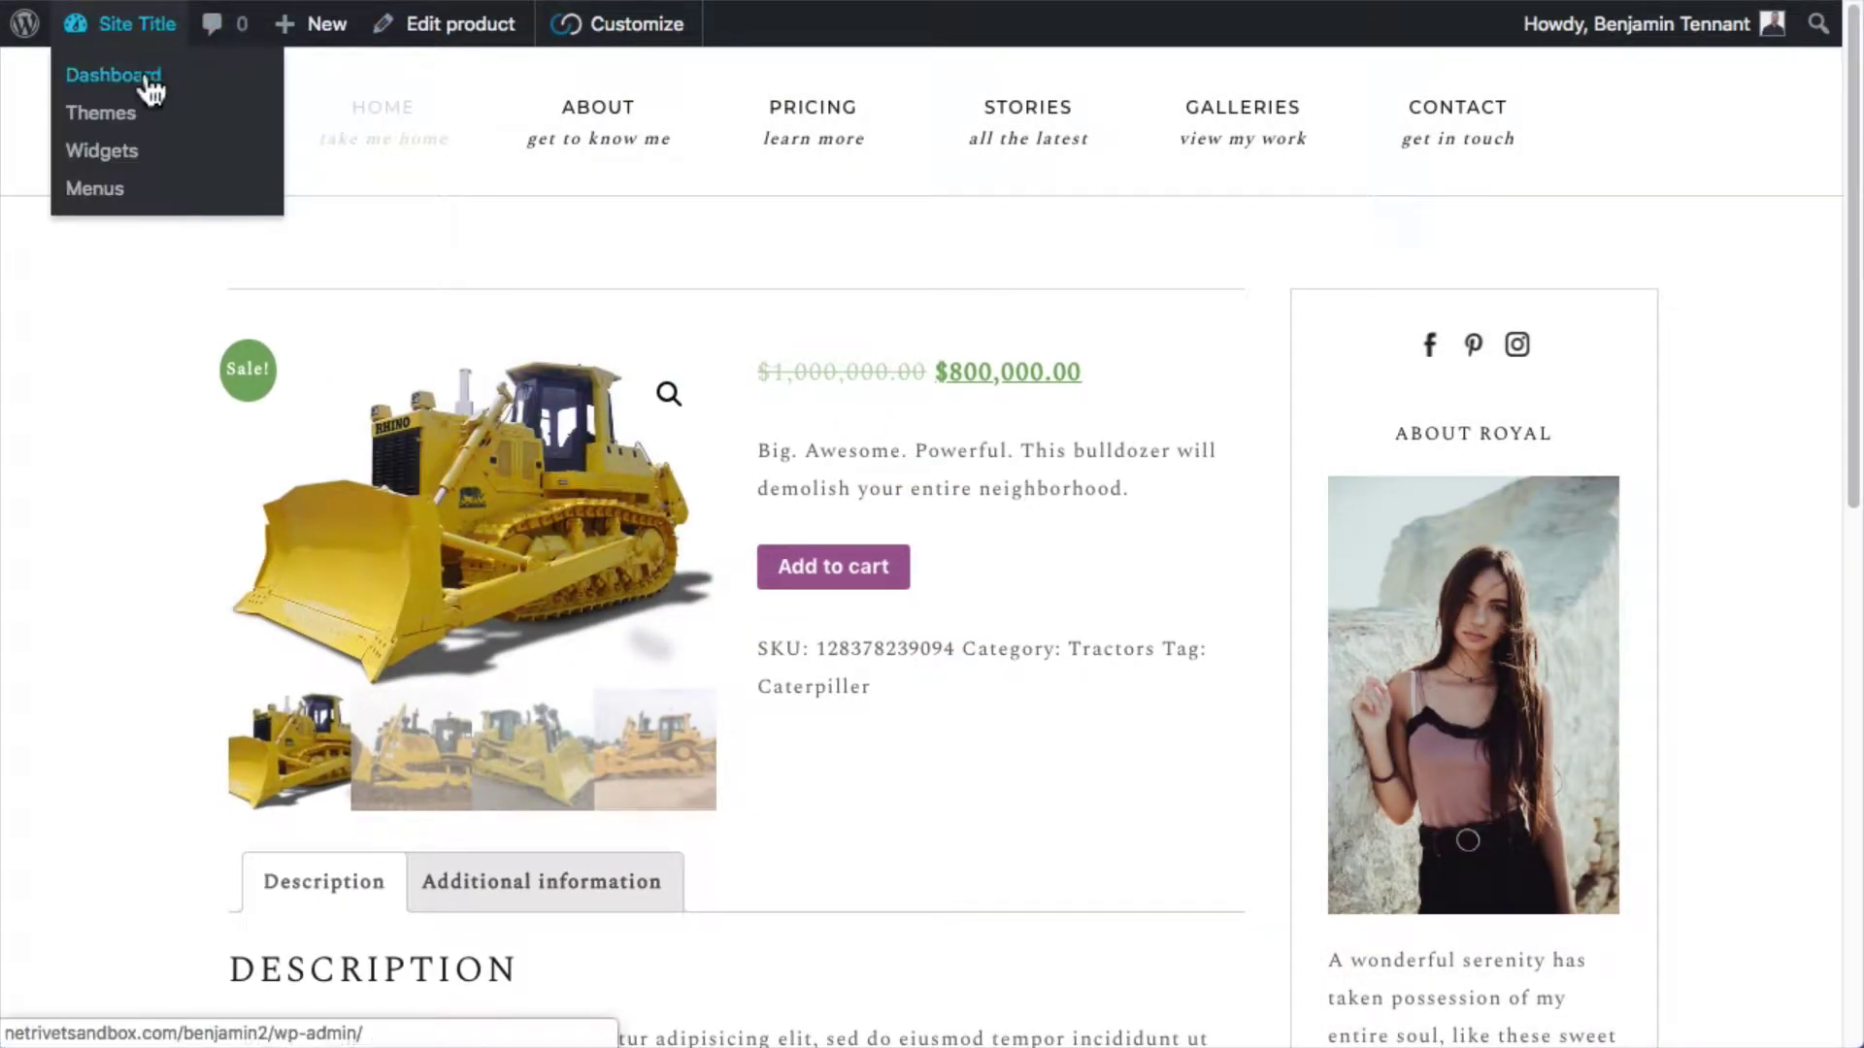
pyautogui.click(150, 87)
# View the public Headshots Header gallery page.
pyautogui.click(125, 466)
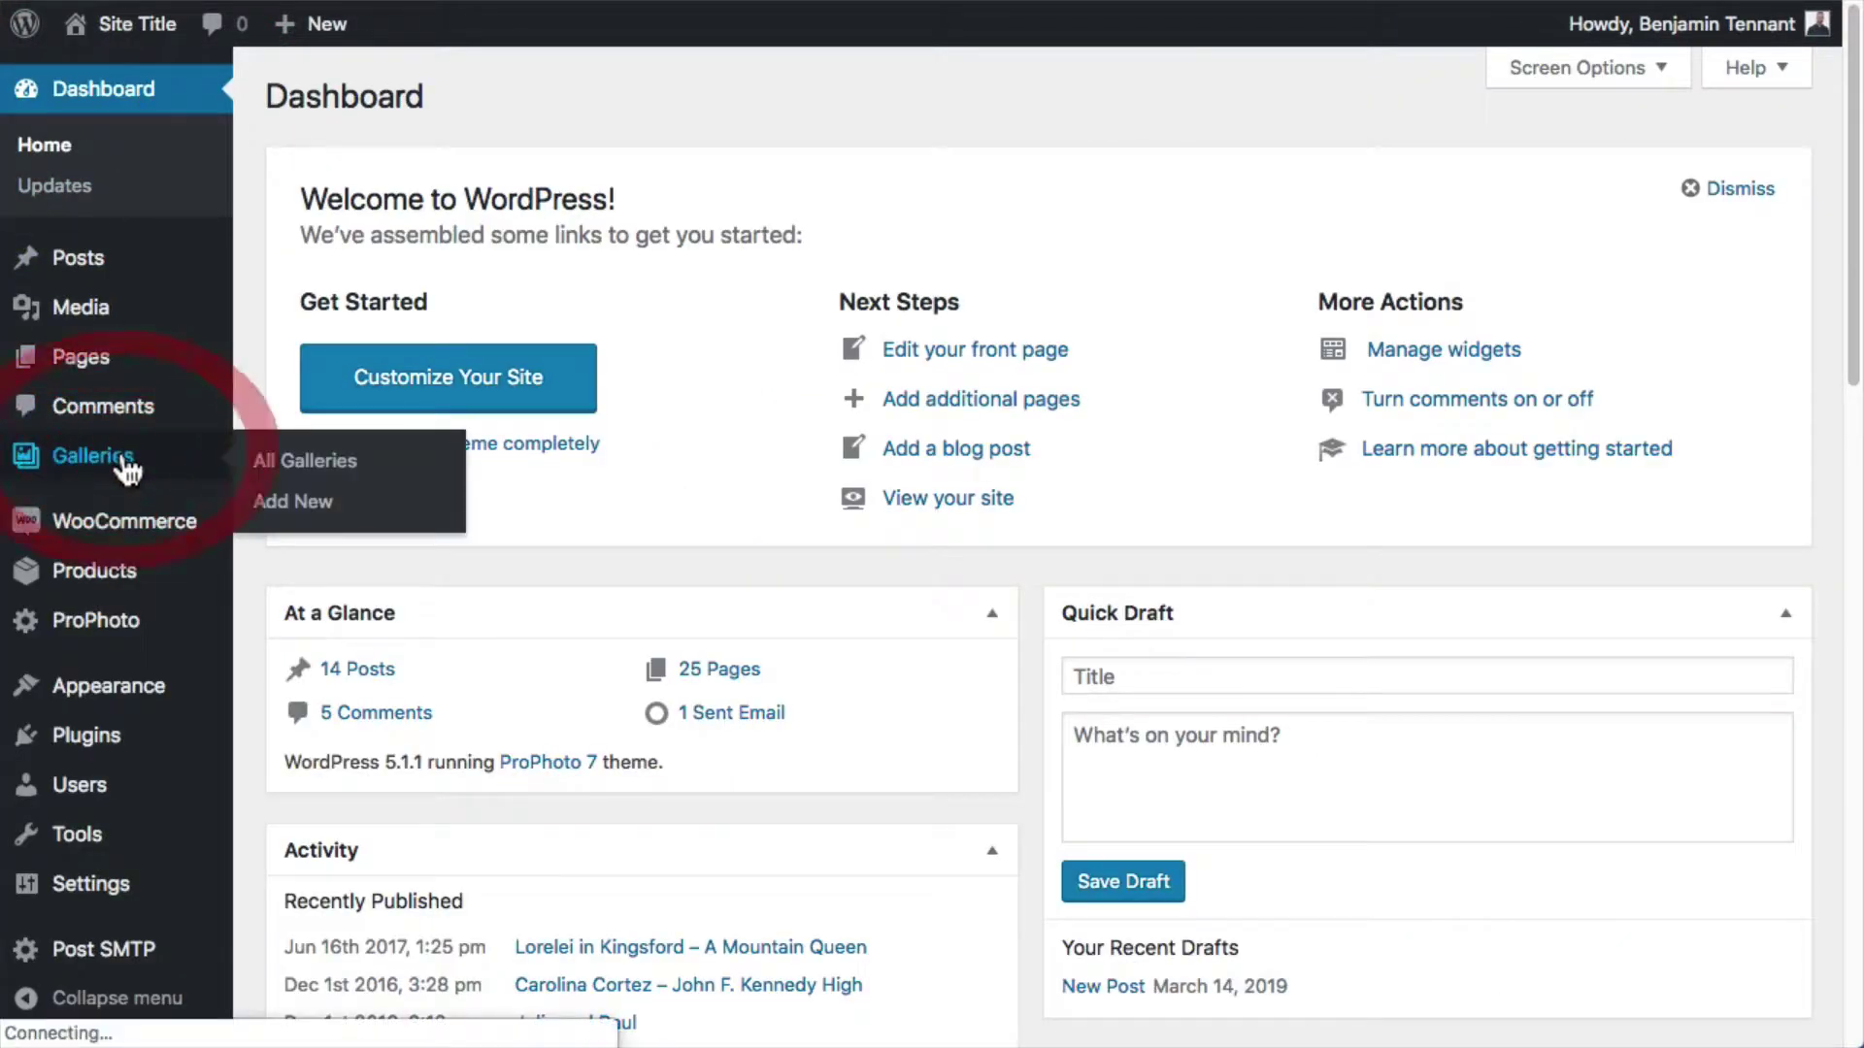
pyautogui.click(376, 485)
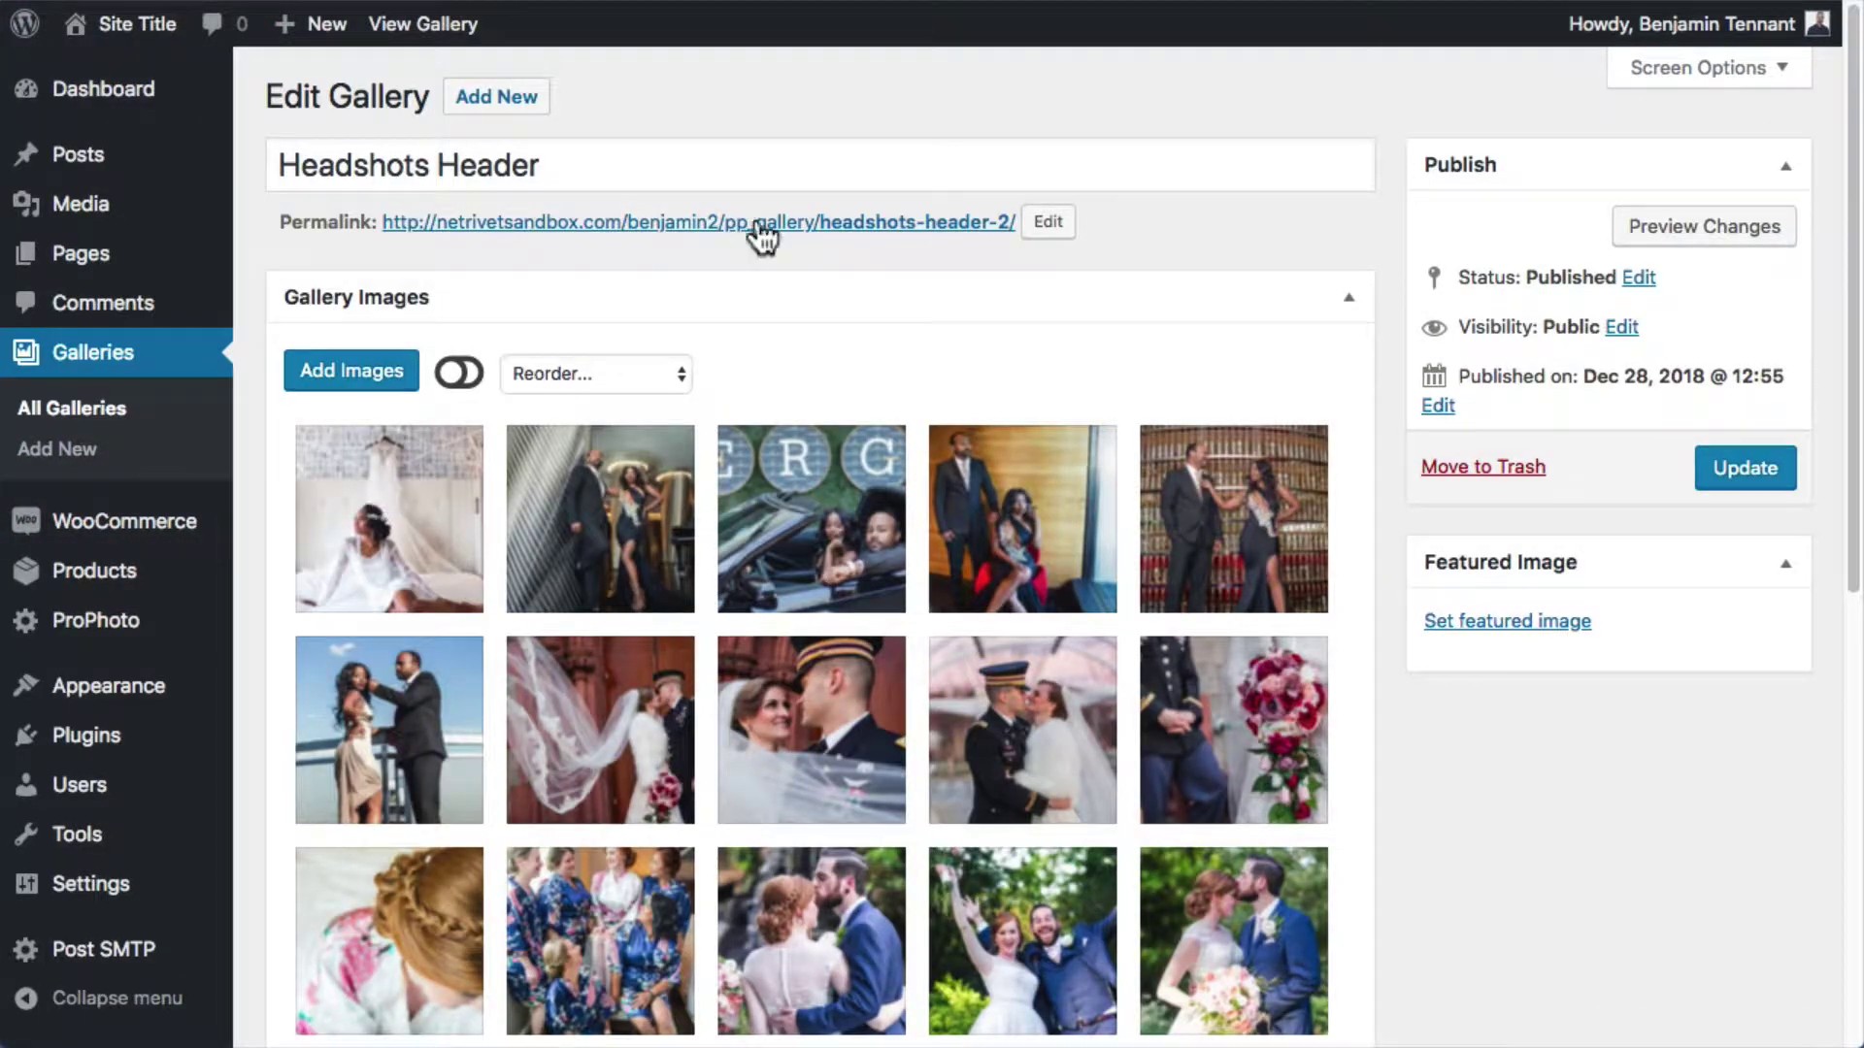
pyautogui.click(762, 225)
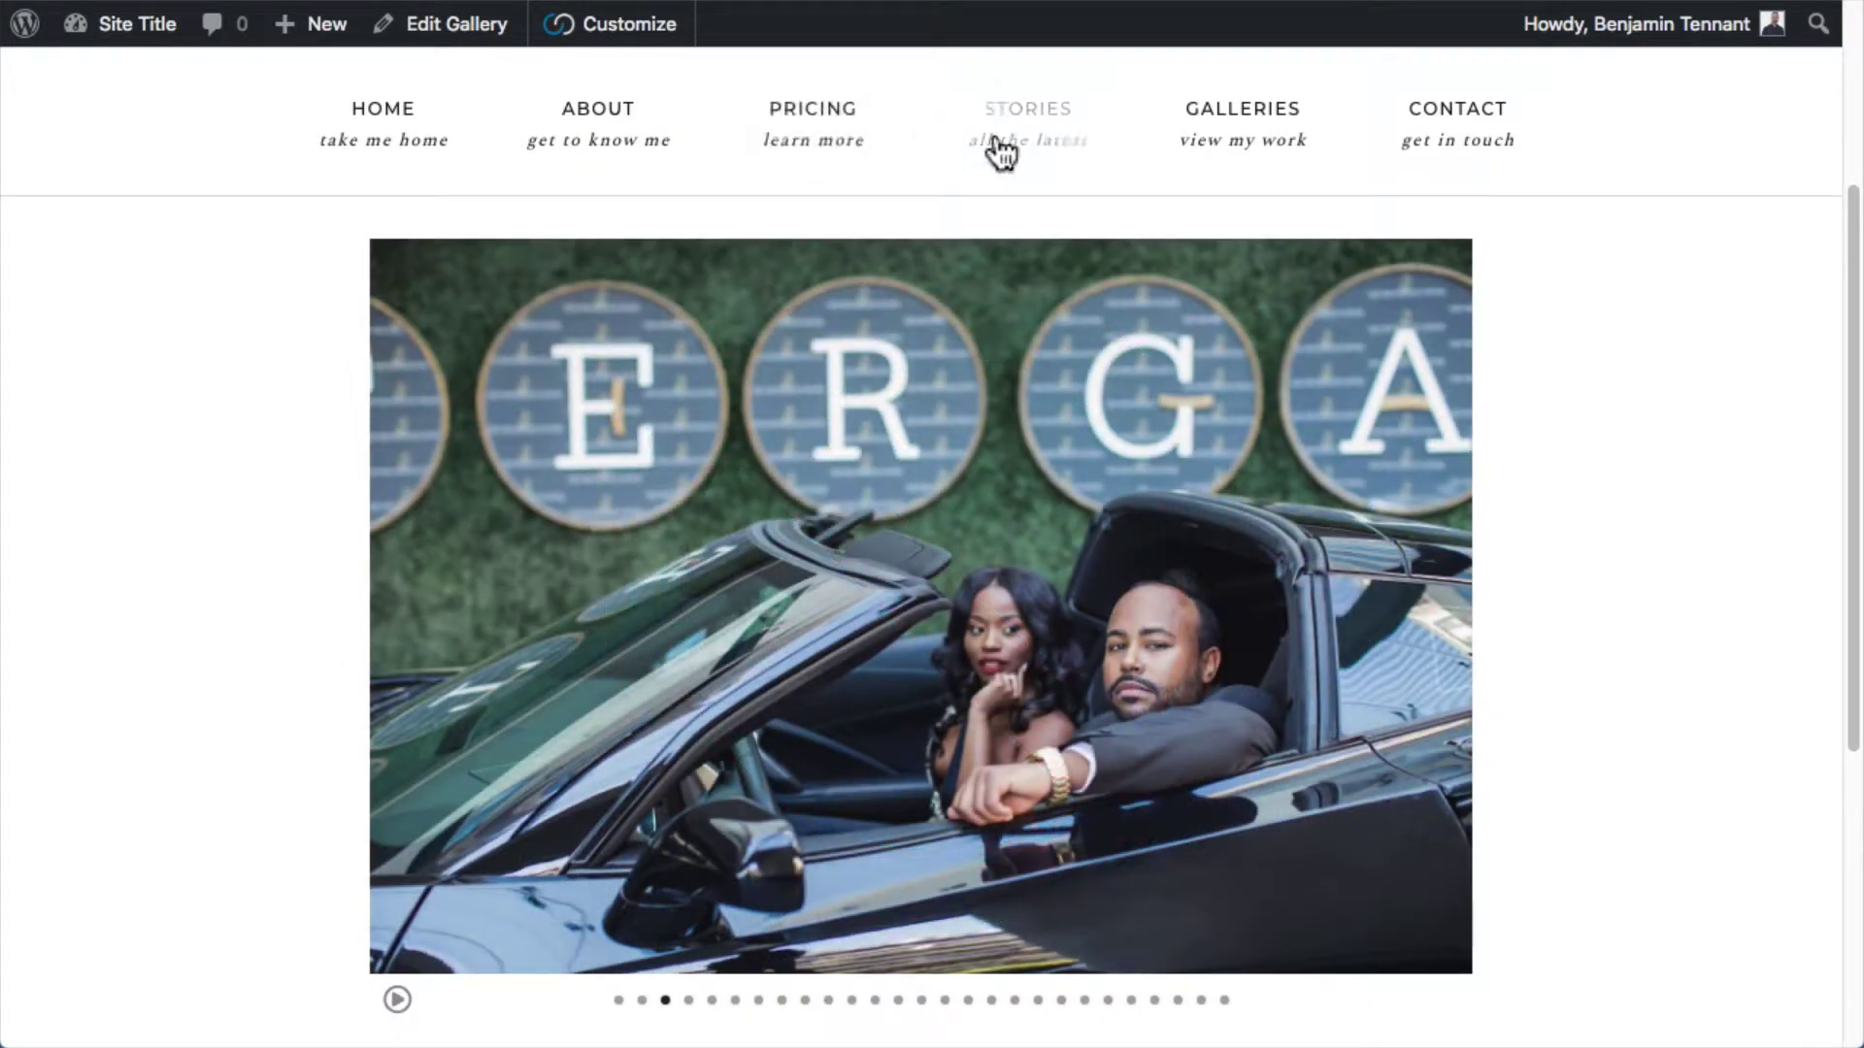
# Open Example Post Four from the STORIES blog in the ProPhoto visual customizer.
pyautogui.click(997, 141)
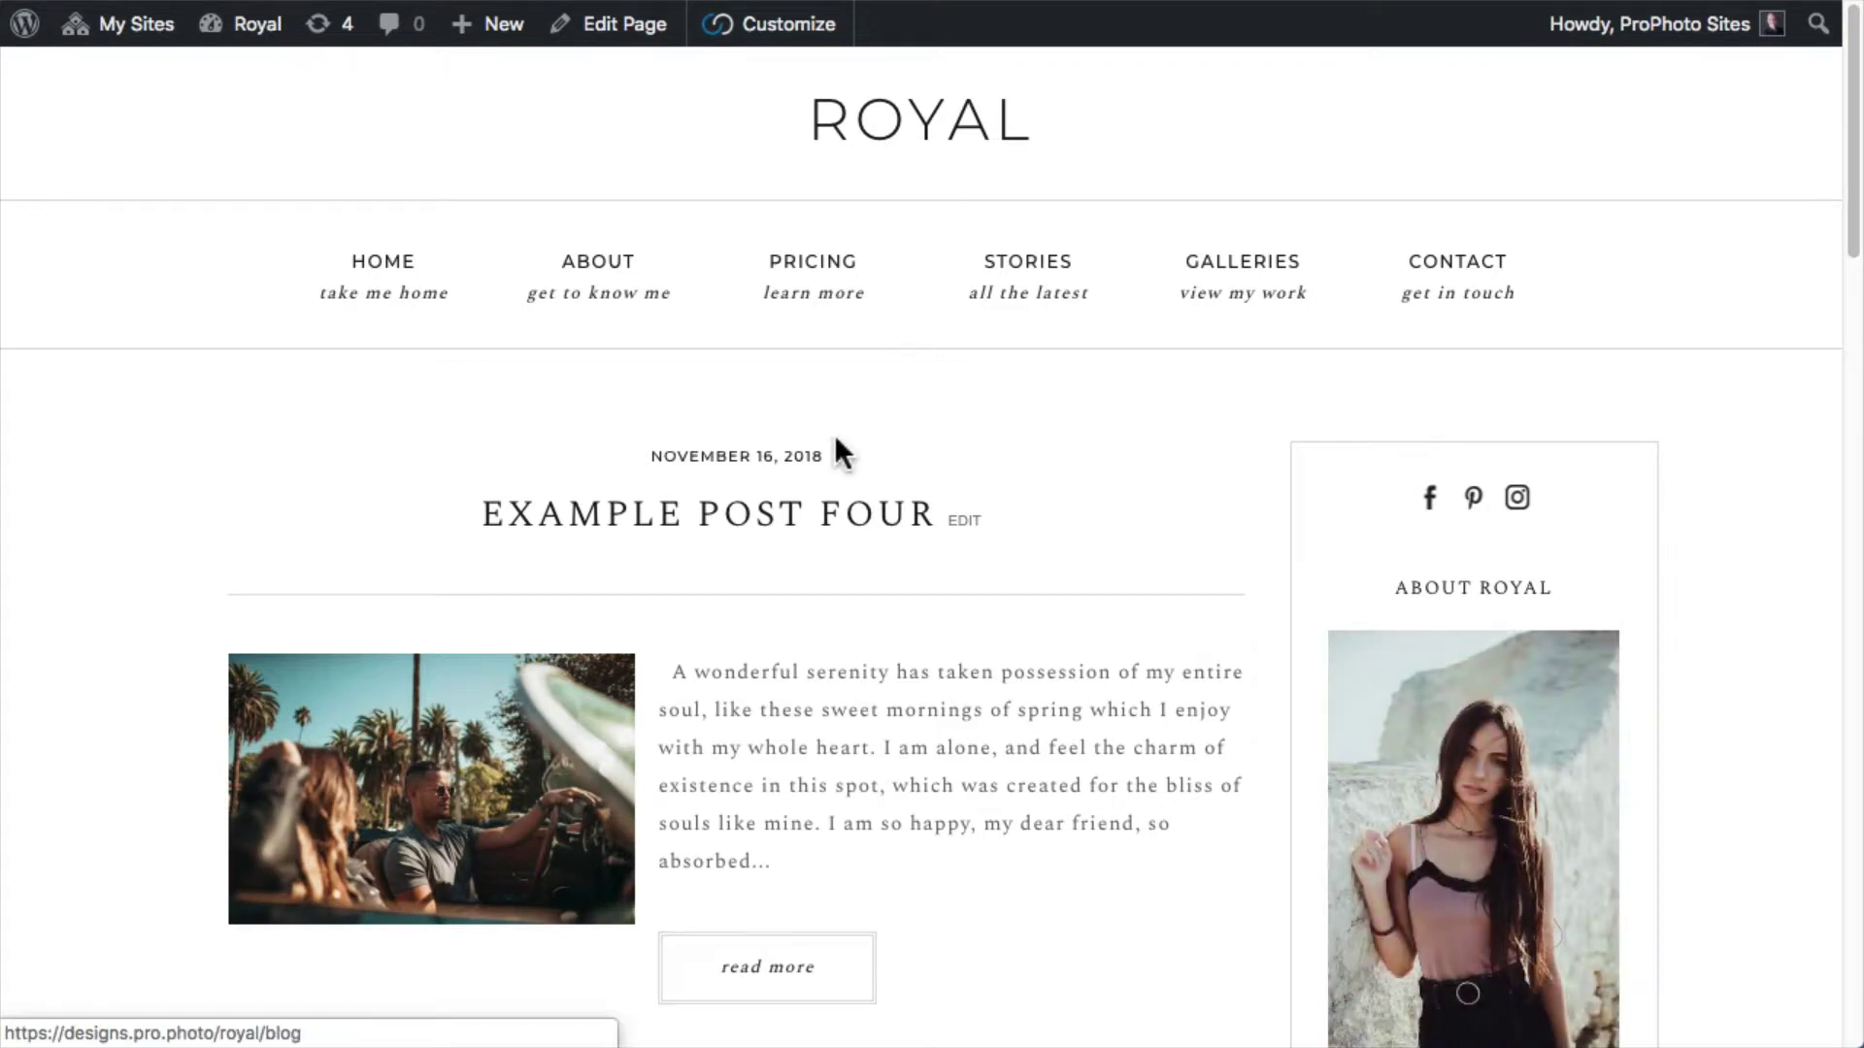
pyautogui.click(772, 517)
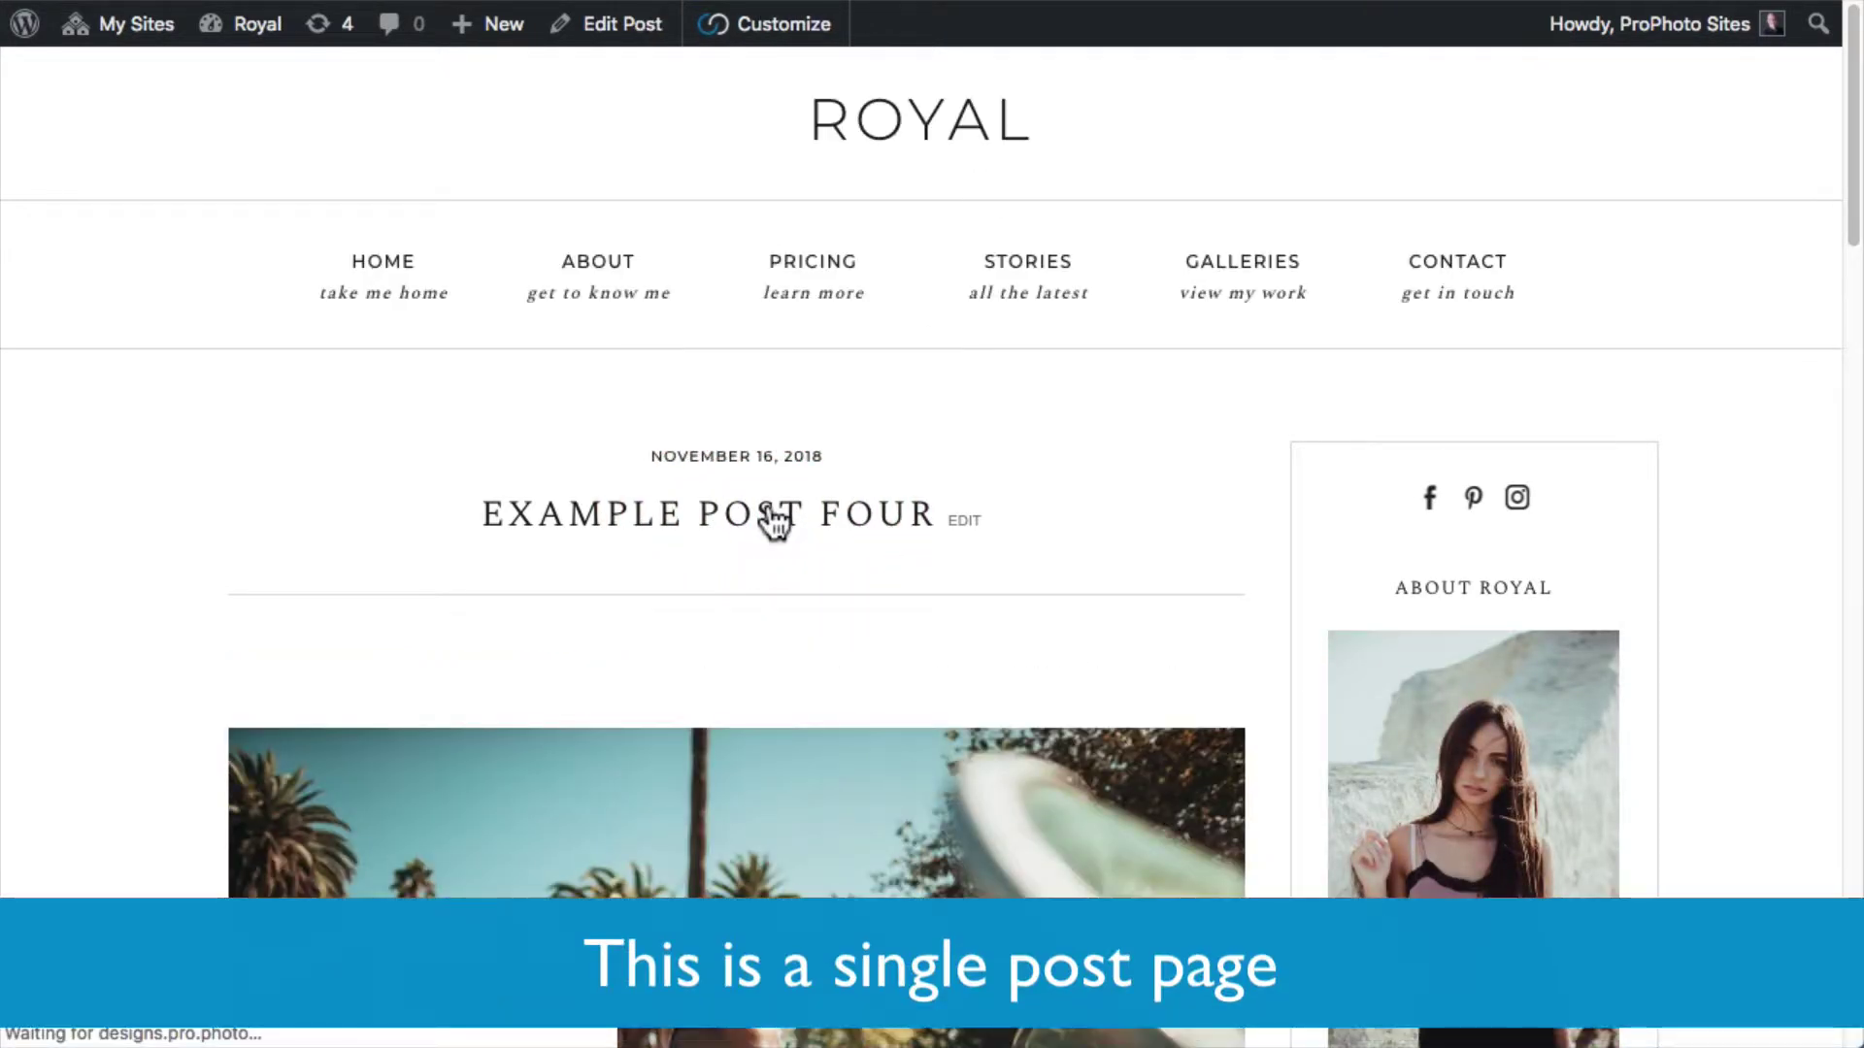
pyautogui.moveTo(1849, 187); pyautogui.dragTo(1836, 251)
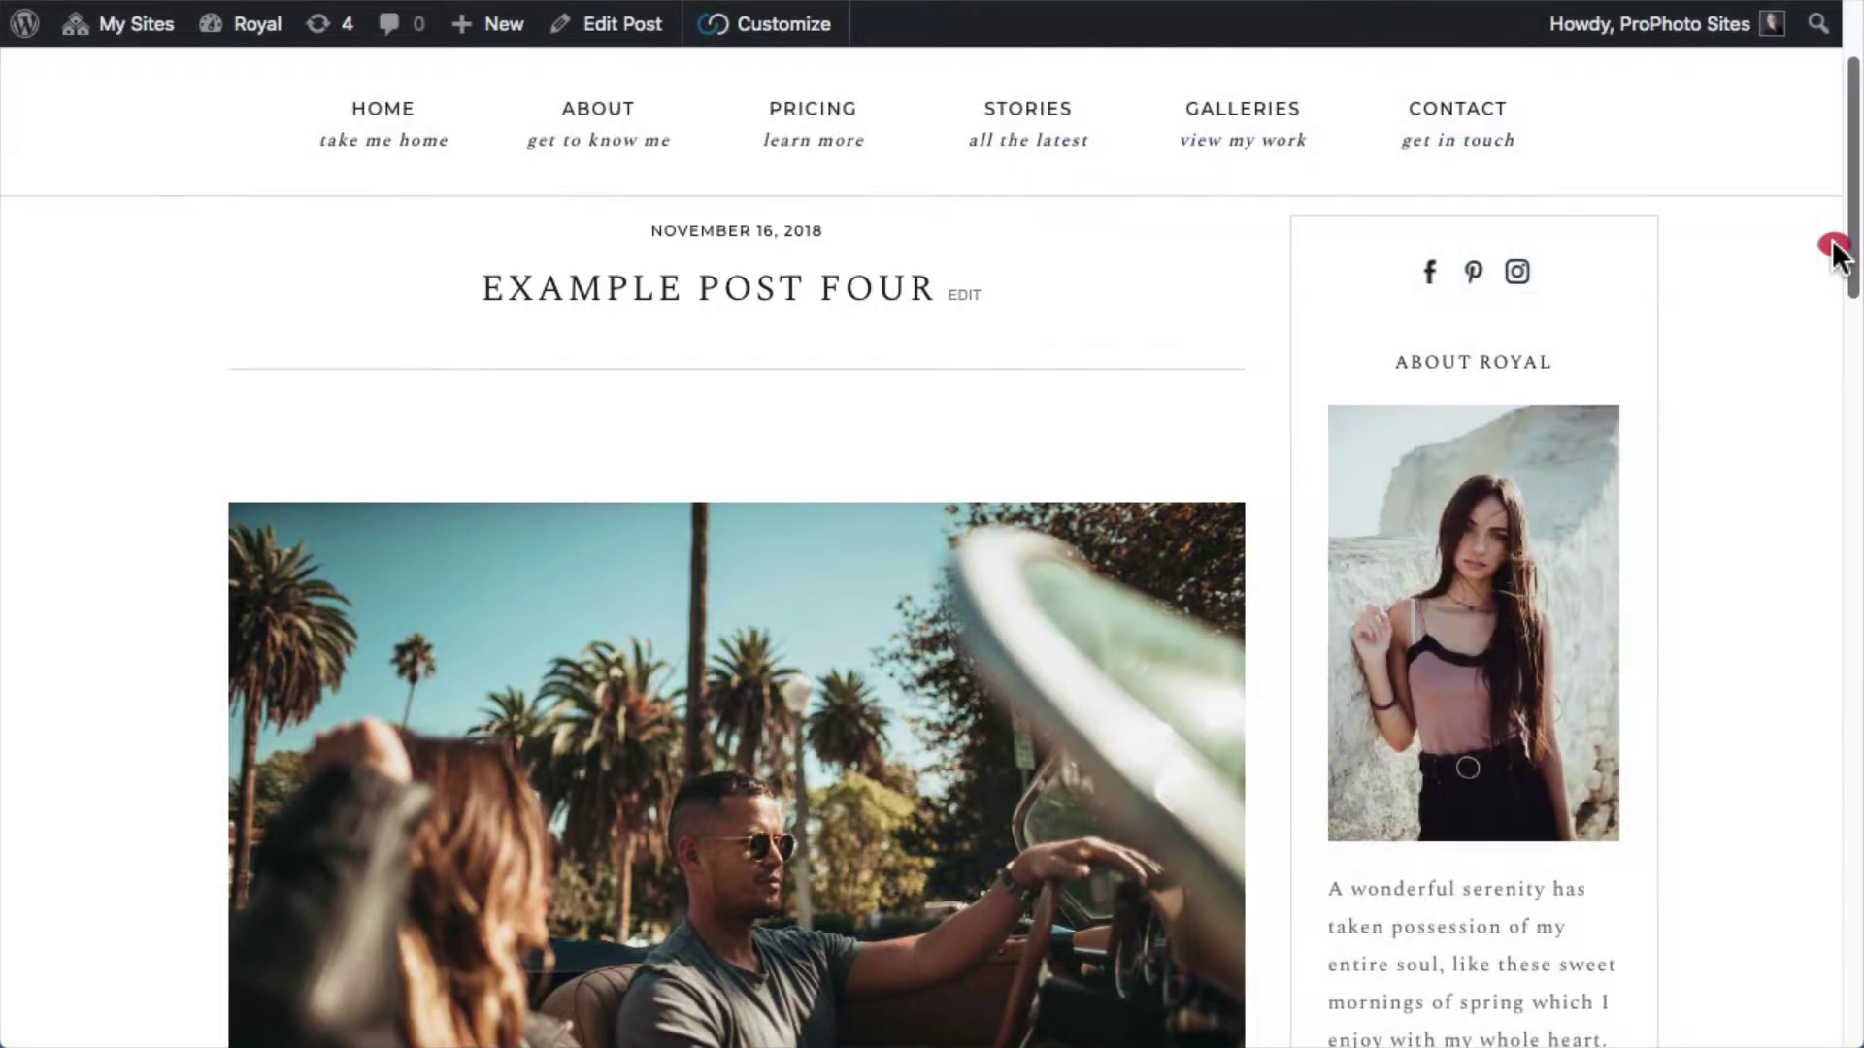
pyautogui.click(803, 38)
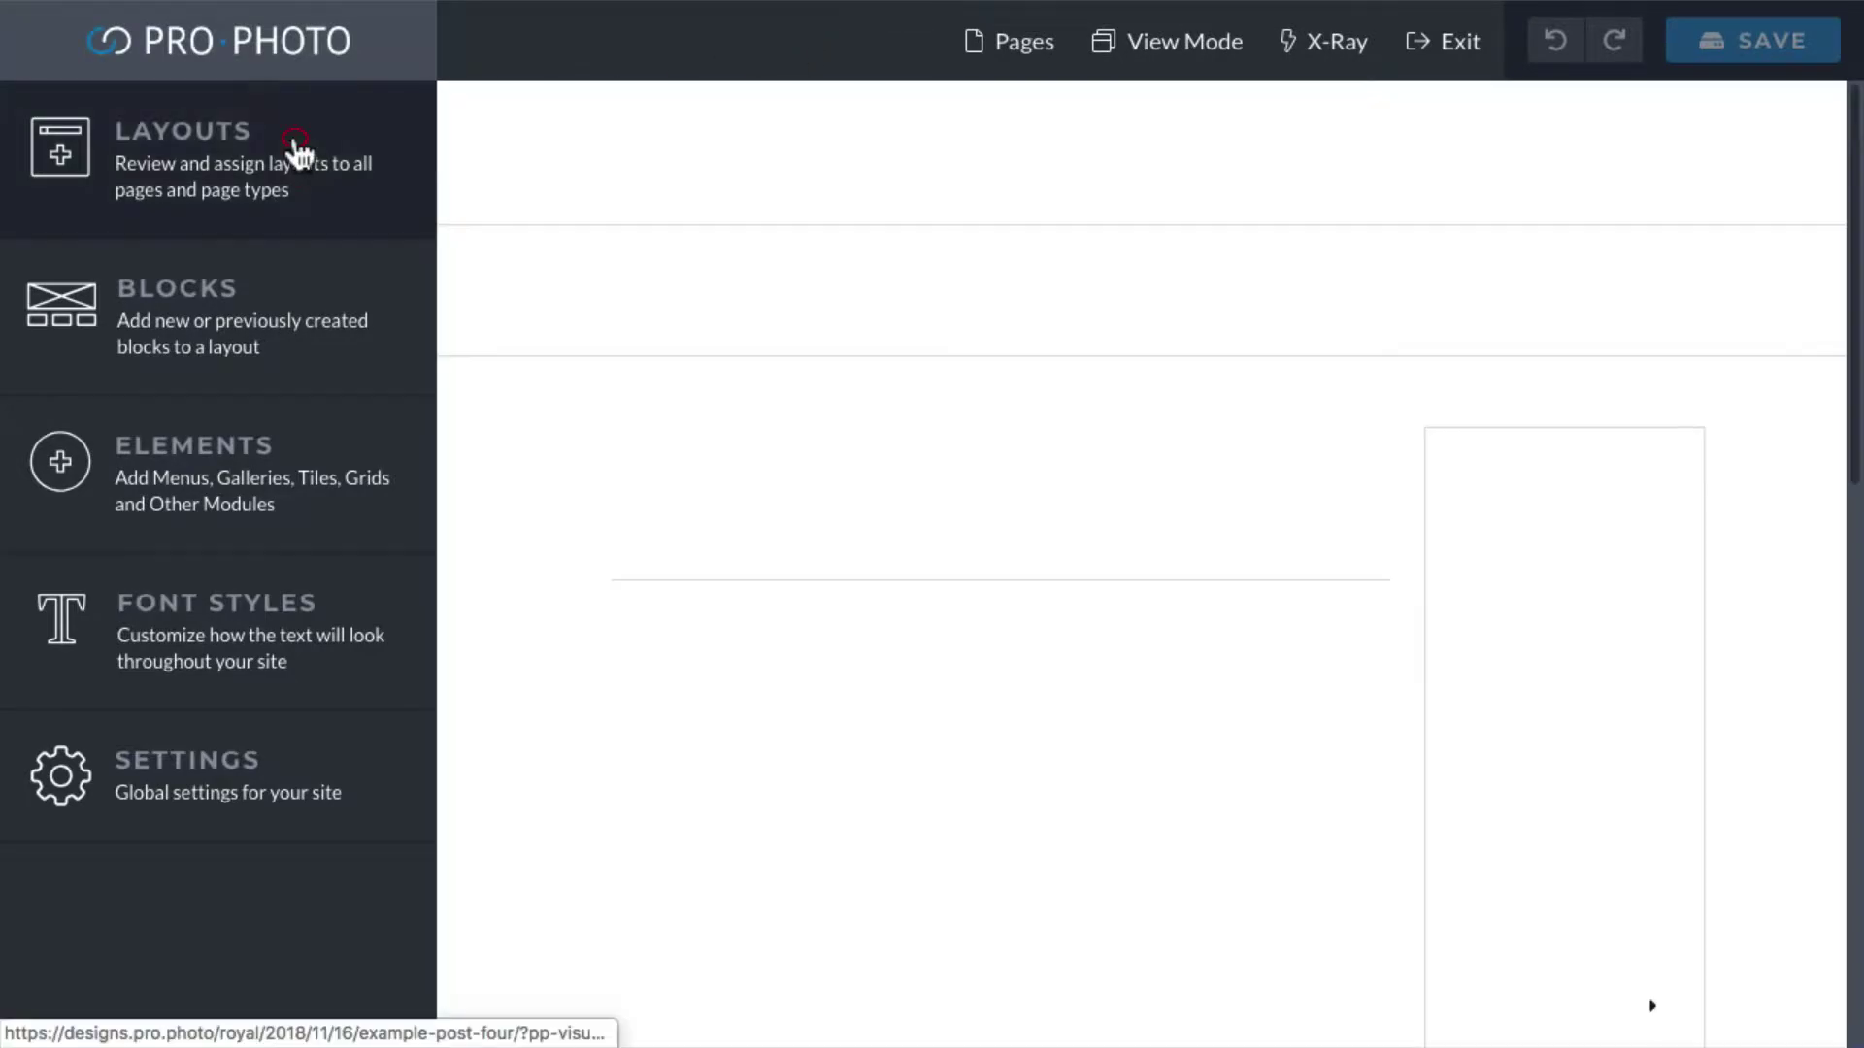
# Show the Layouts overview listing each layout and its page assignments.
pyautogui.click(291, 132)
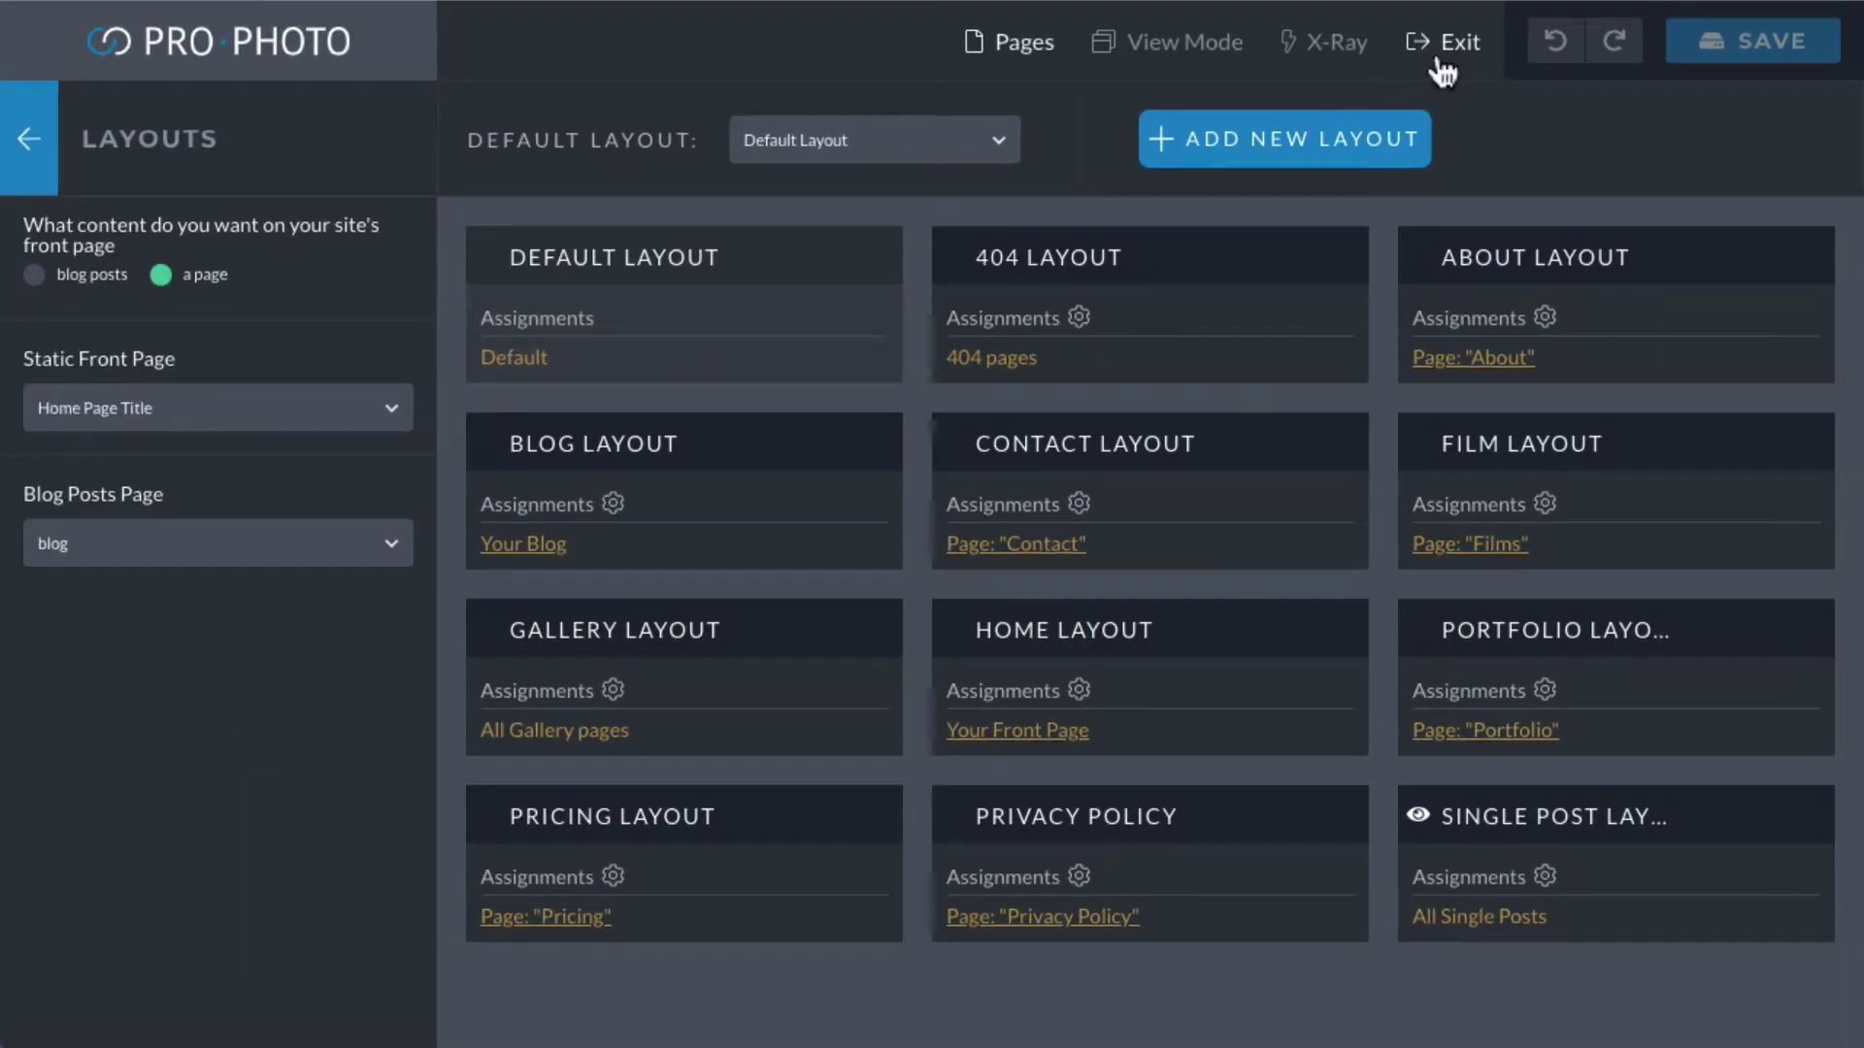
pyautogui.click(1442, 57)
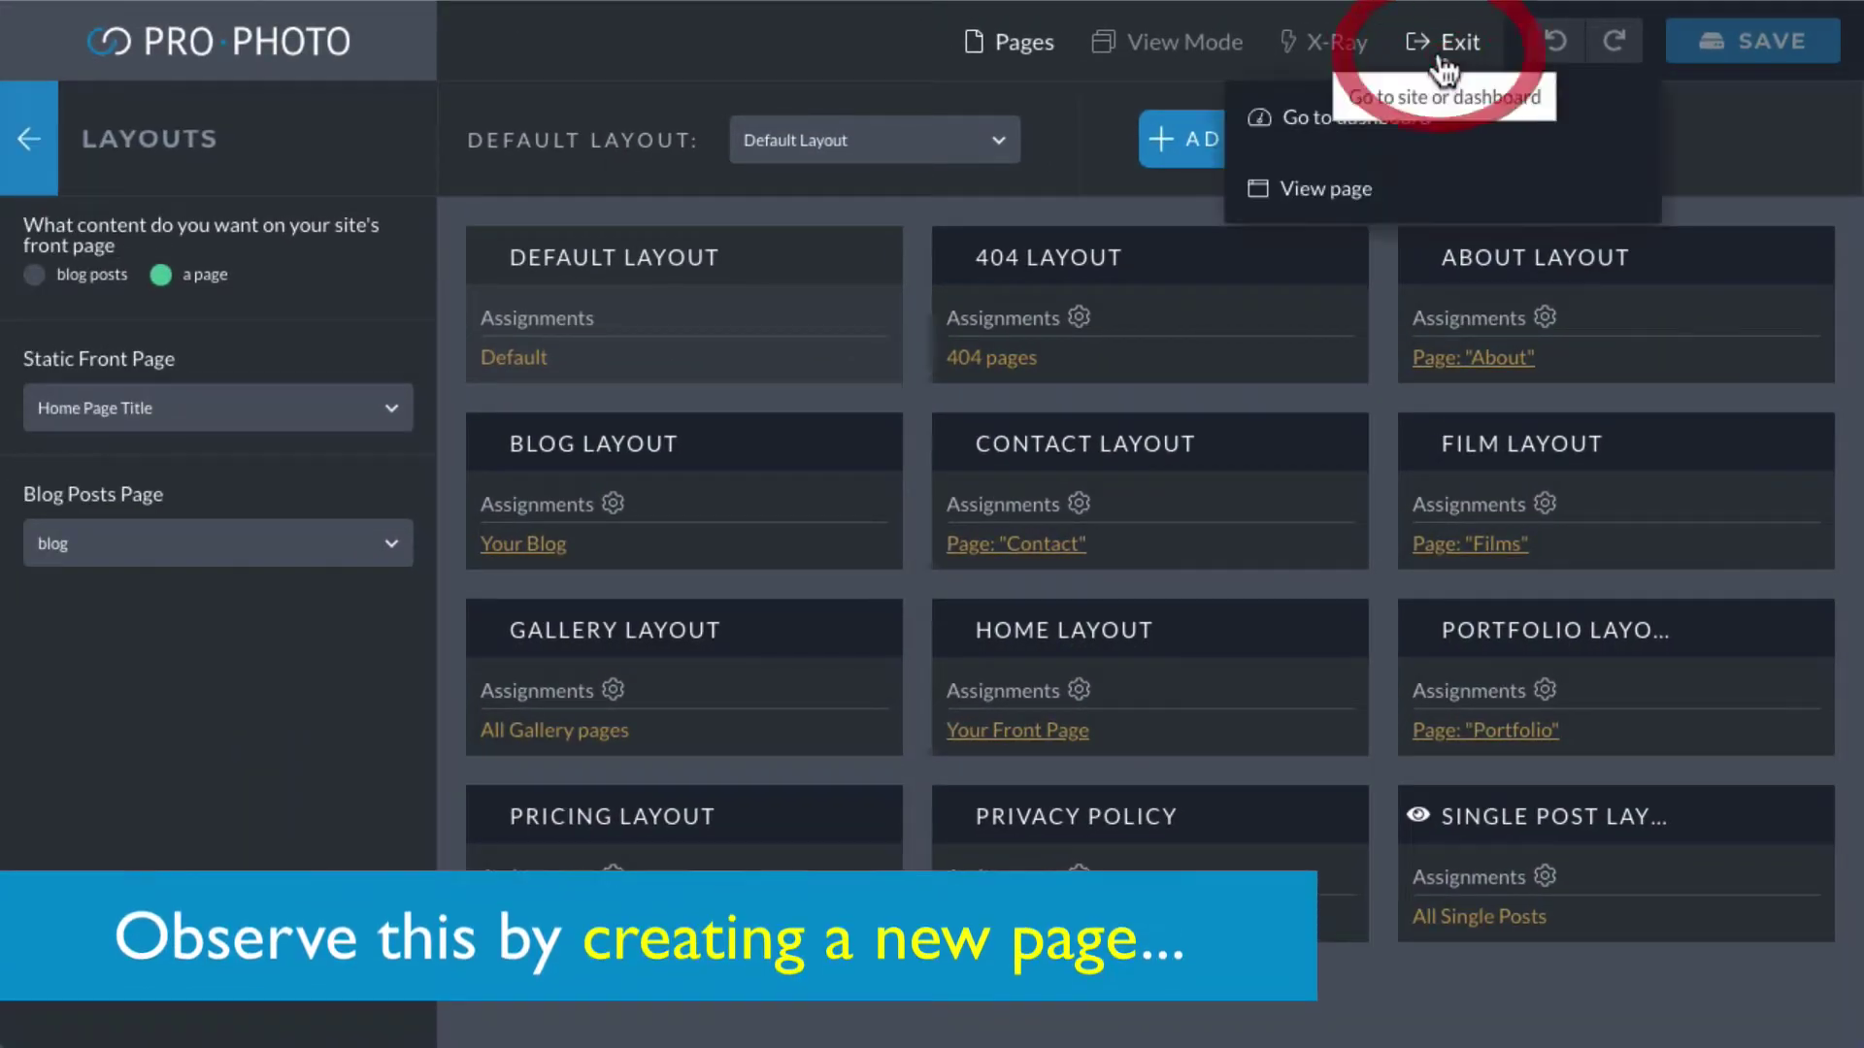
# Create a new WordPress page titled 'Test page' with 'lorem' as its body text.
pyautogui.click(1396, 138)
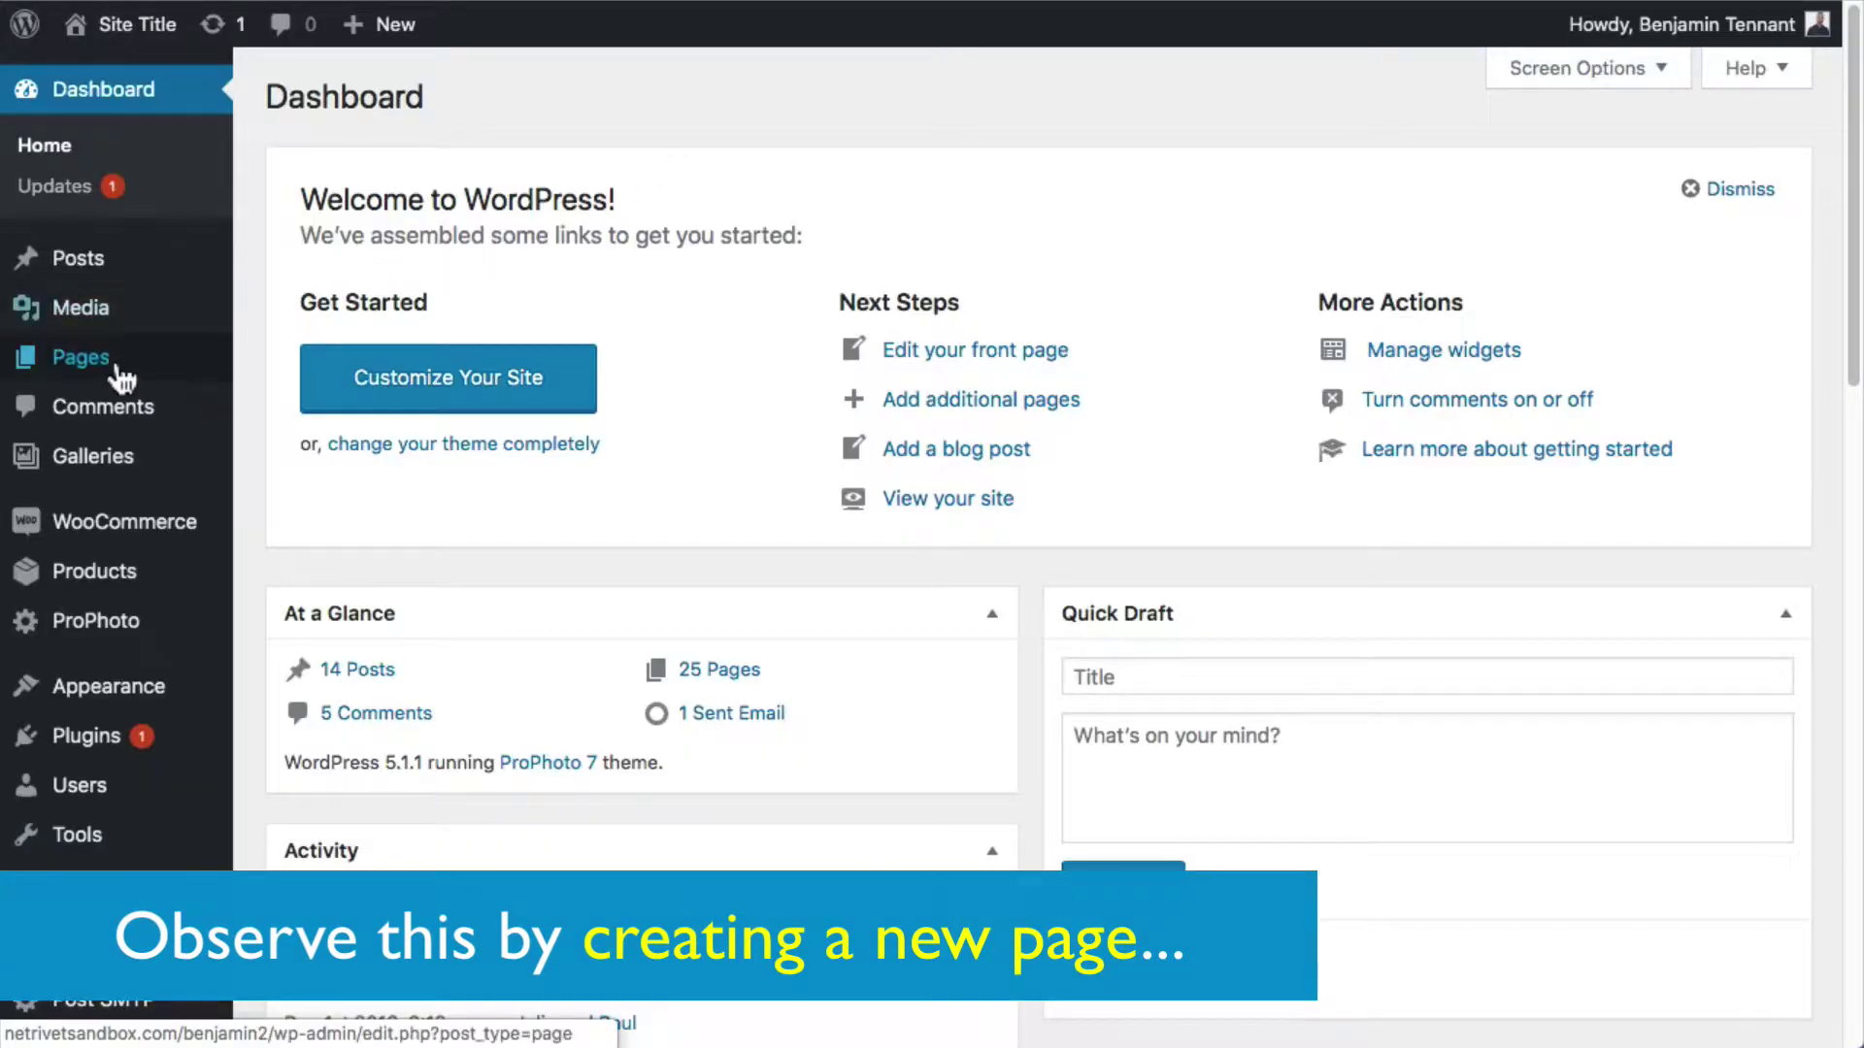
pyautogui.moveTo(216, 383)
pyautogui.click(279, 399)
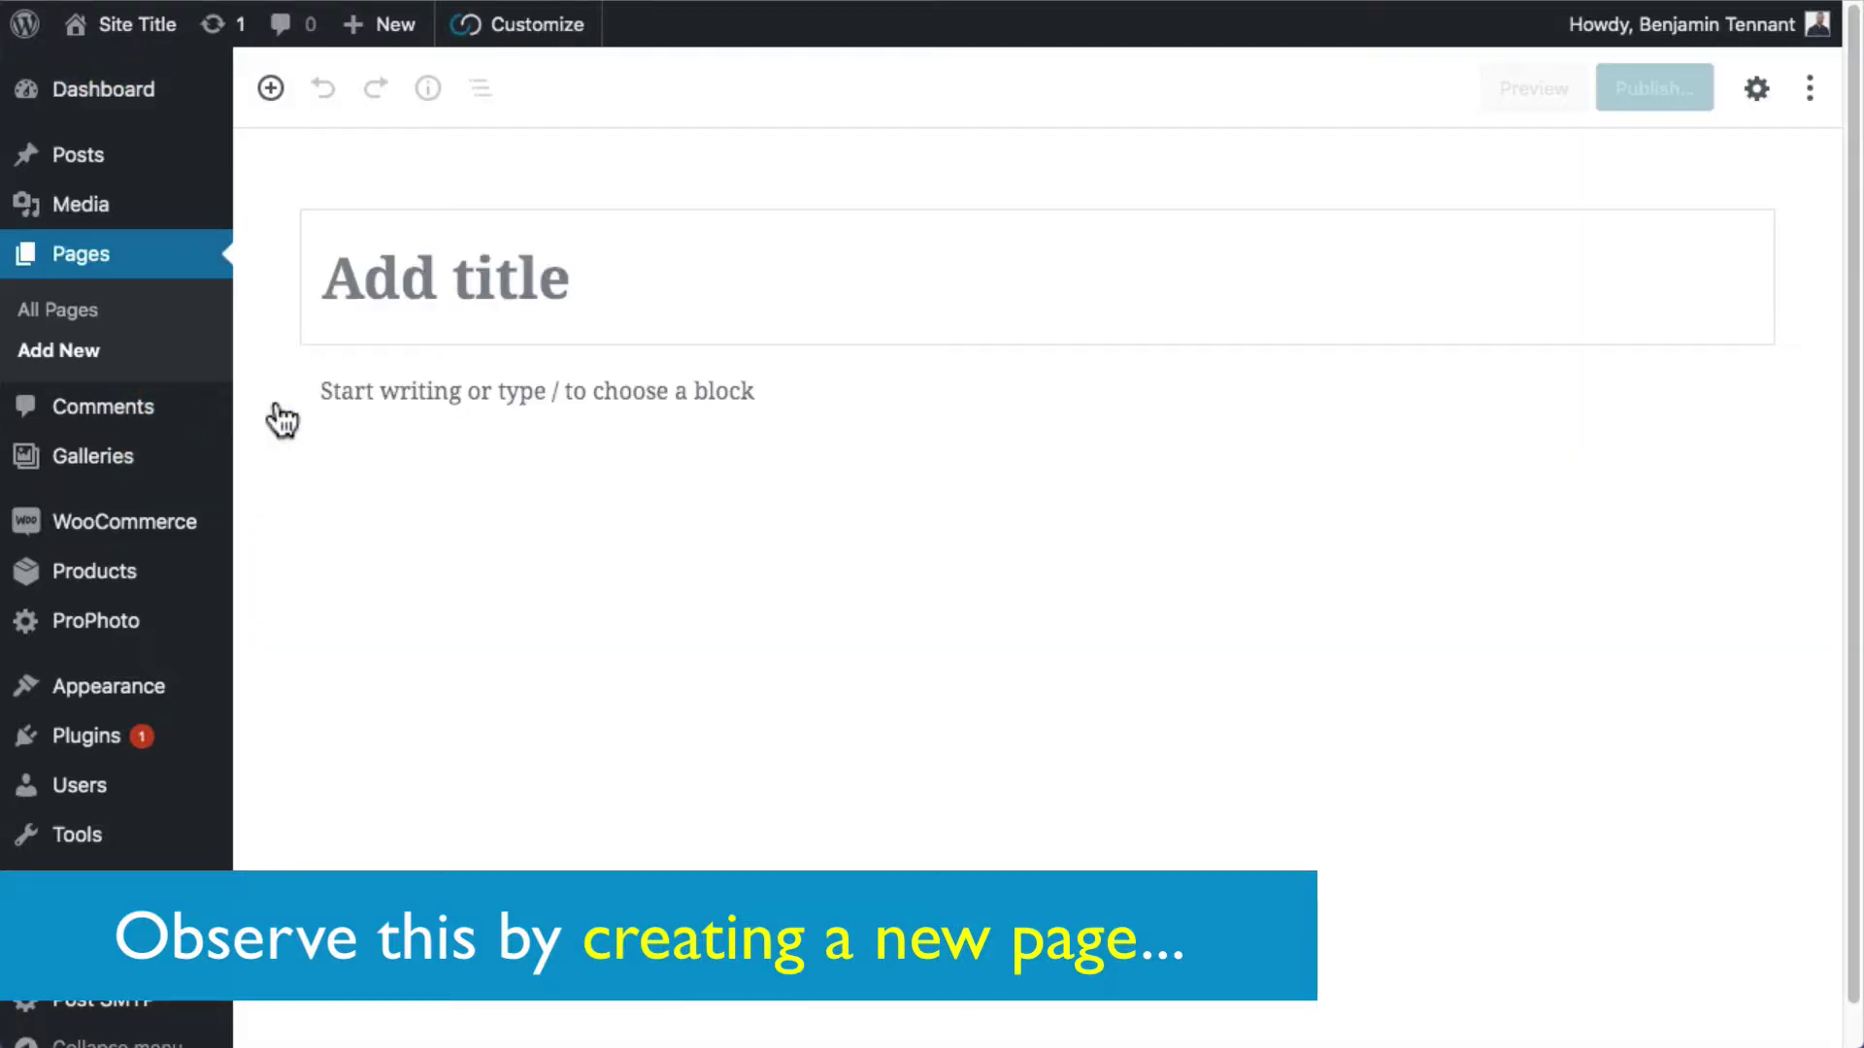
pyautogui.click(432, 282)
pyautogui.write('Test page')
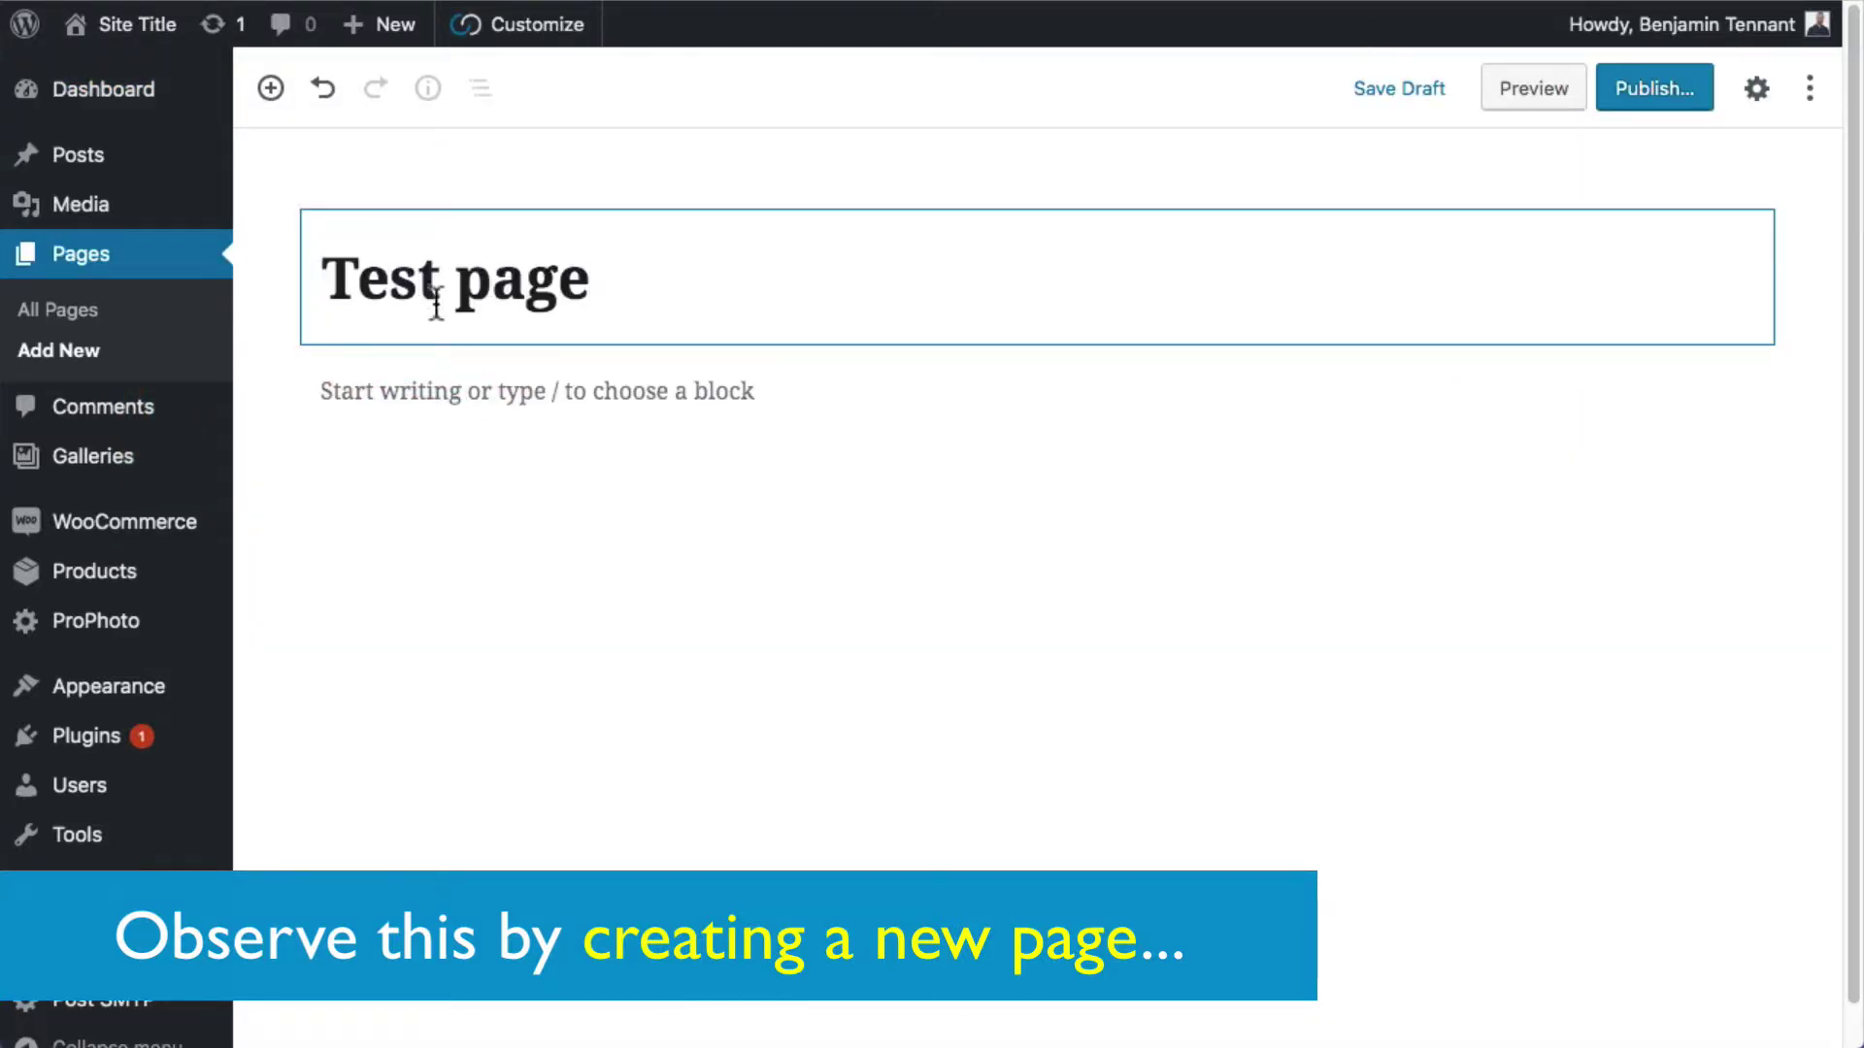
pyautogui.click(428, 375)
pyautogui.write('lorem')
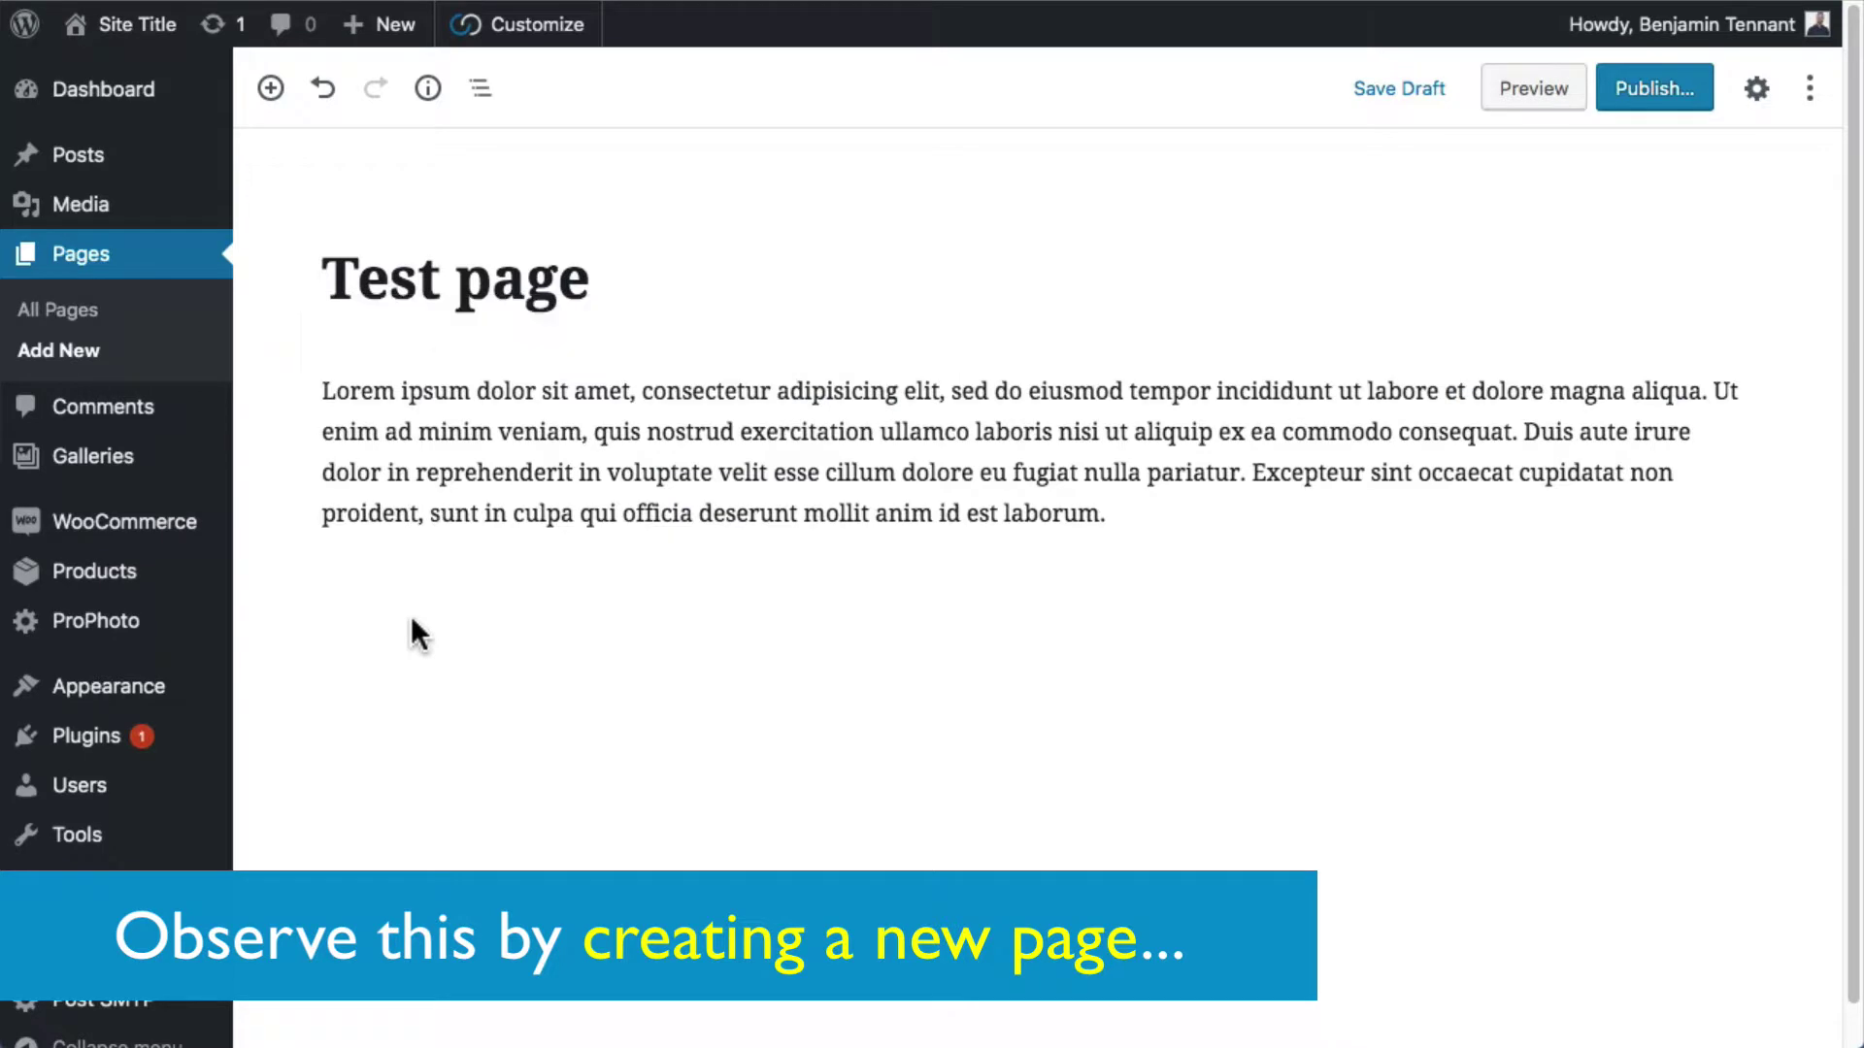
# Add an image block below the paragraph with a photo from the media library.
pyautogui.click(271, 87)
pyautogui.click(515, 364)
pyautogui.click(1034, 757)
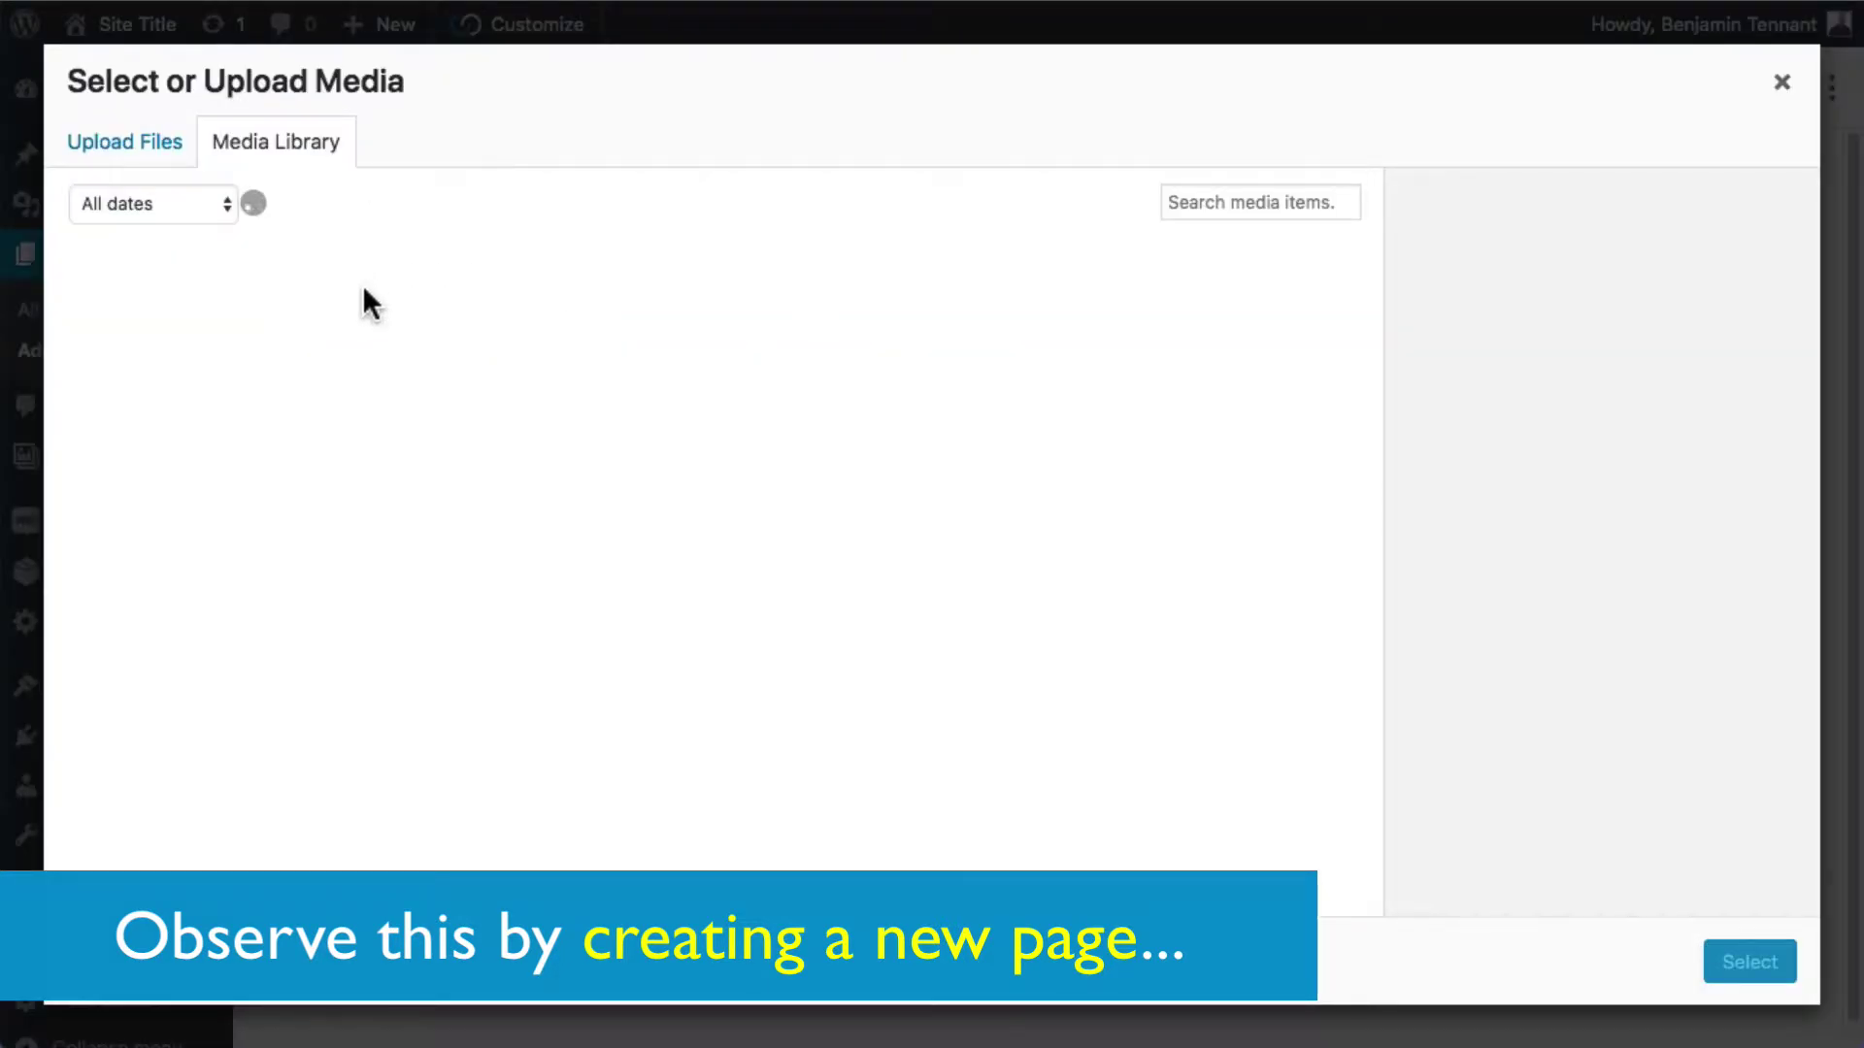
pyautogui.click(317, 321)
pyautogui.click(165, 321)
pyautogui.click(1744, 964)
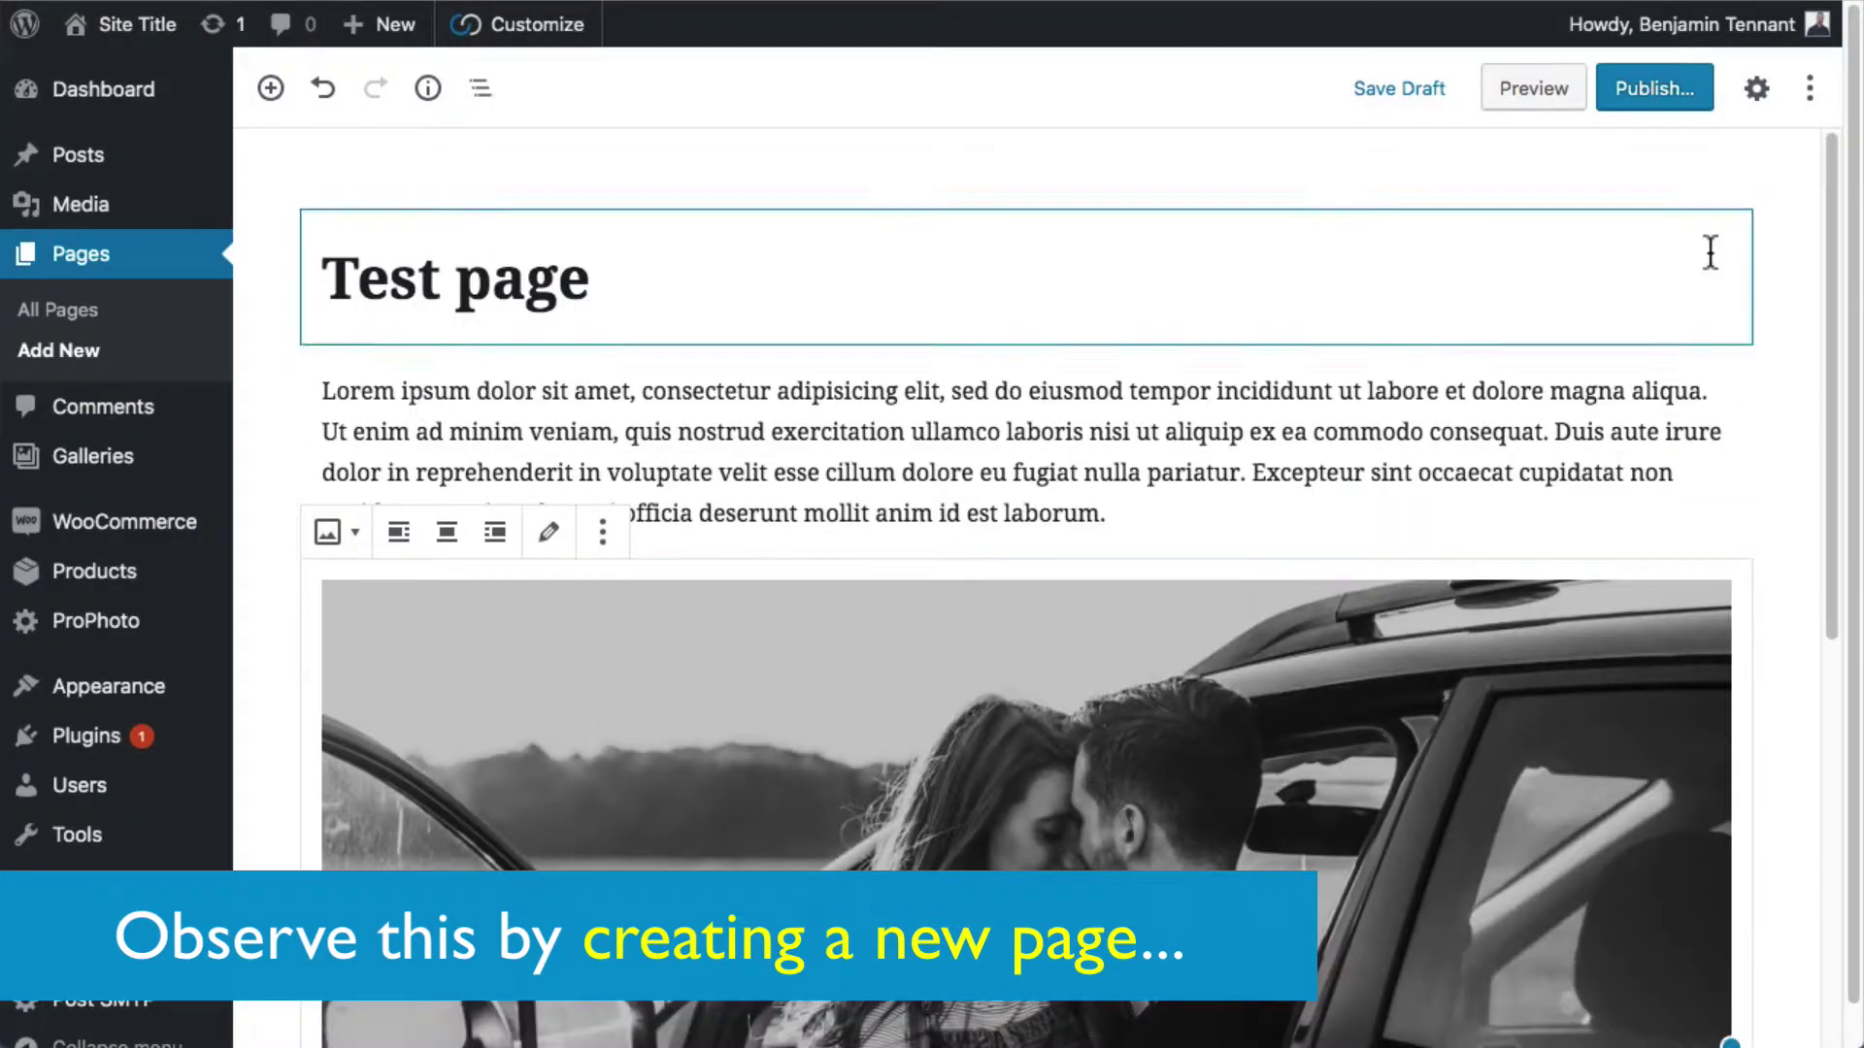
# Publish the Test page and open it in the ProPhoto visual builder.
pyautogui.click(1656, 88)
pyautogui.click(1660, 93)
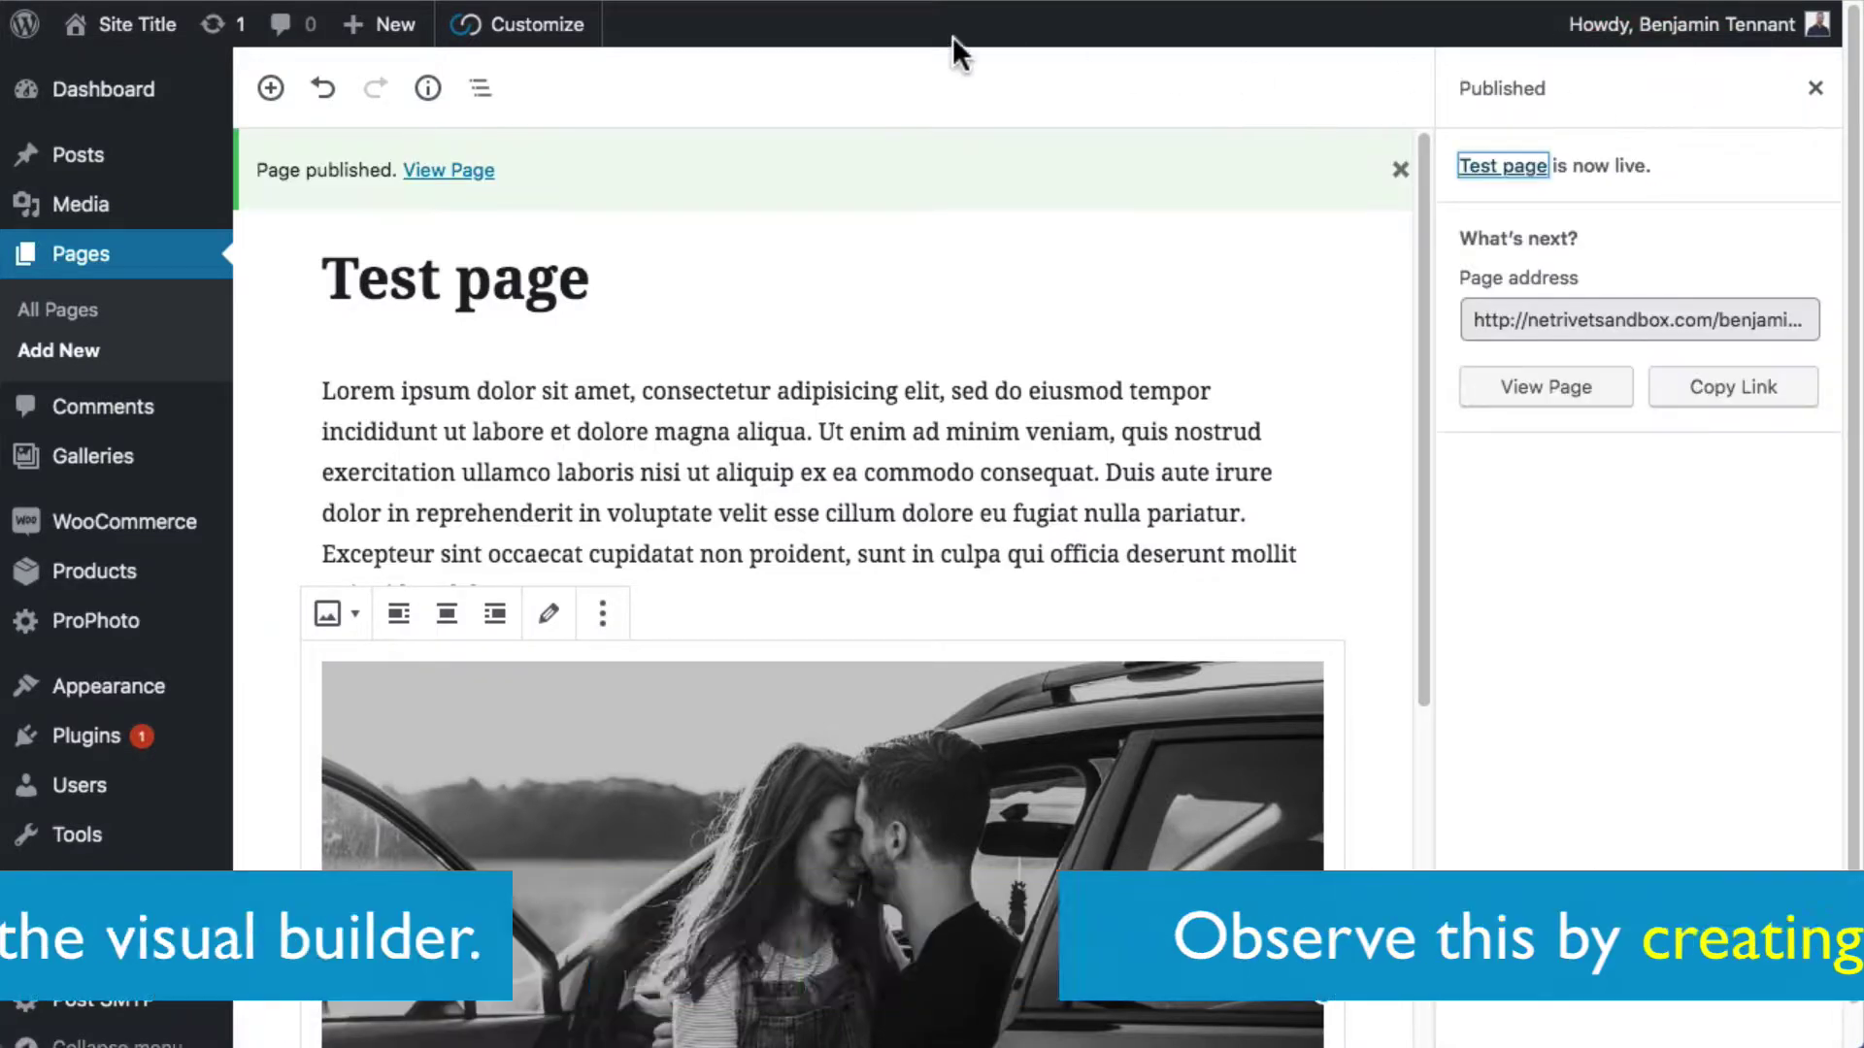
pyautogui.click(519, 44)
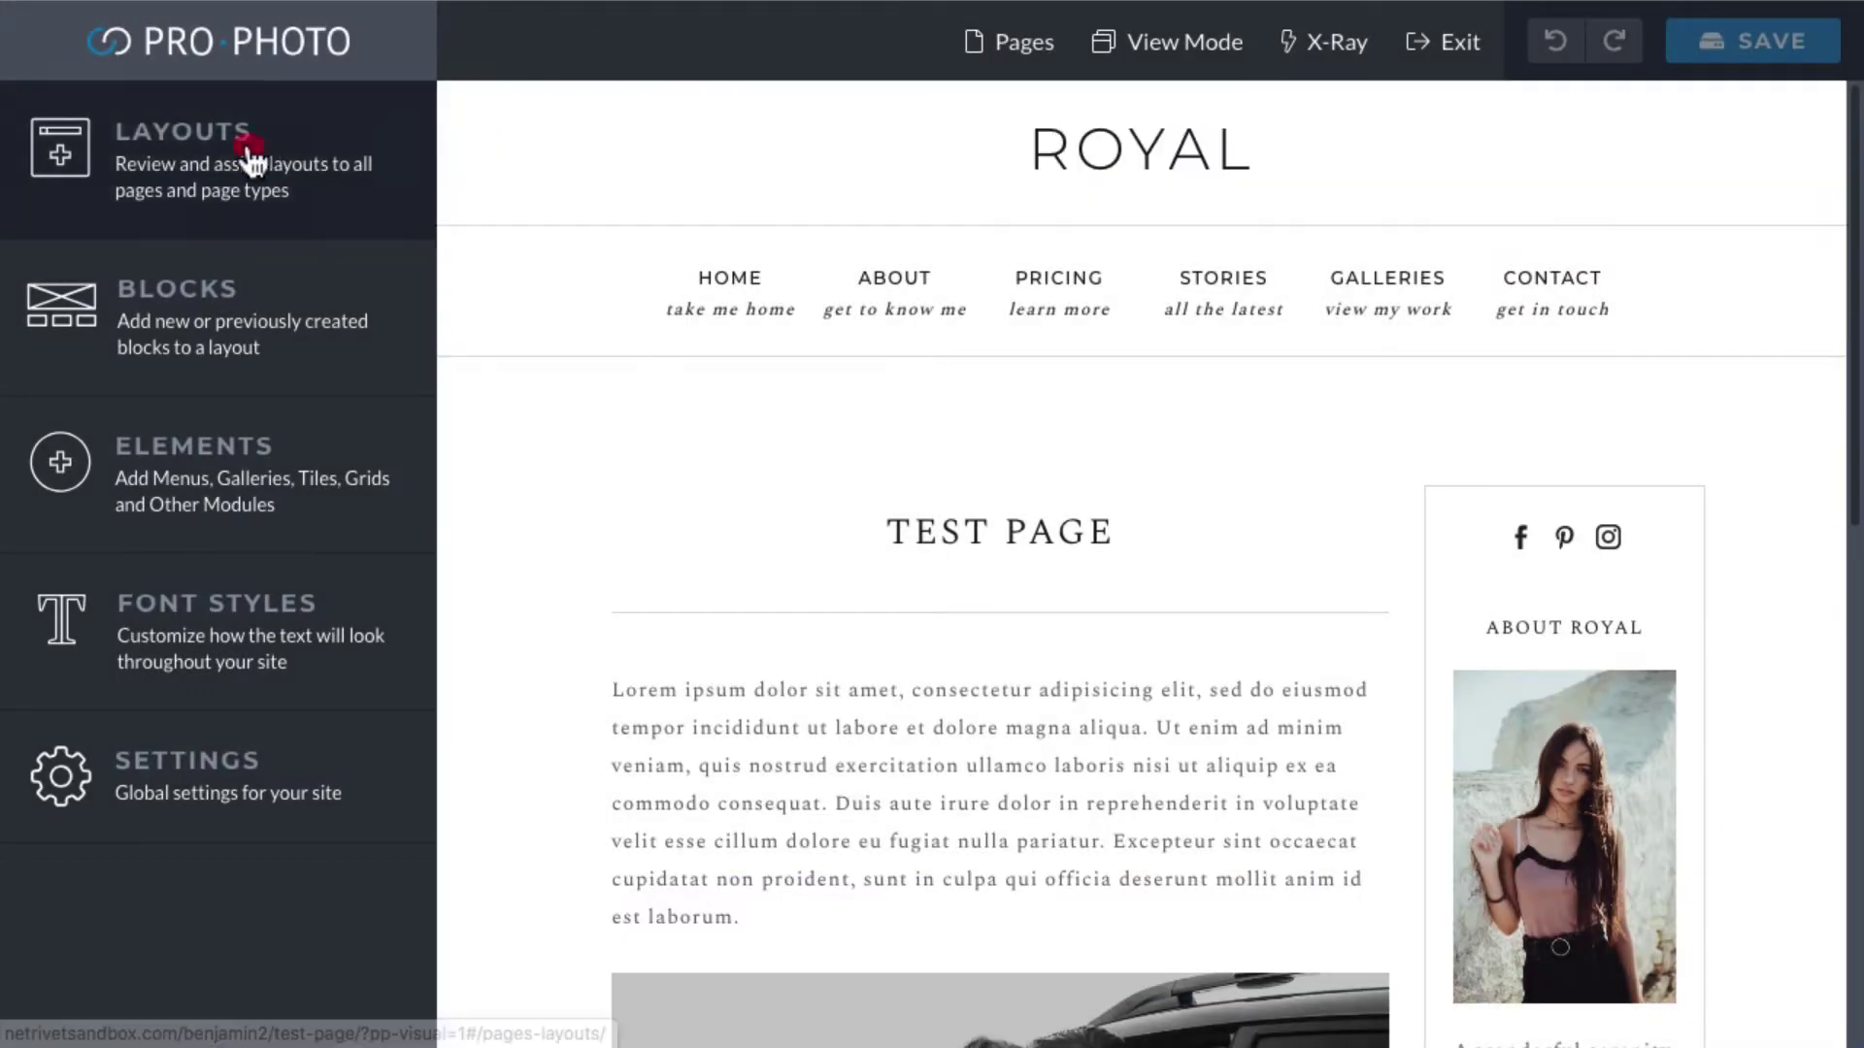
# Open the Single Post layout's assignments and assign it to All Gallery Pages.
pyautogui.click(246, 145)
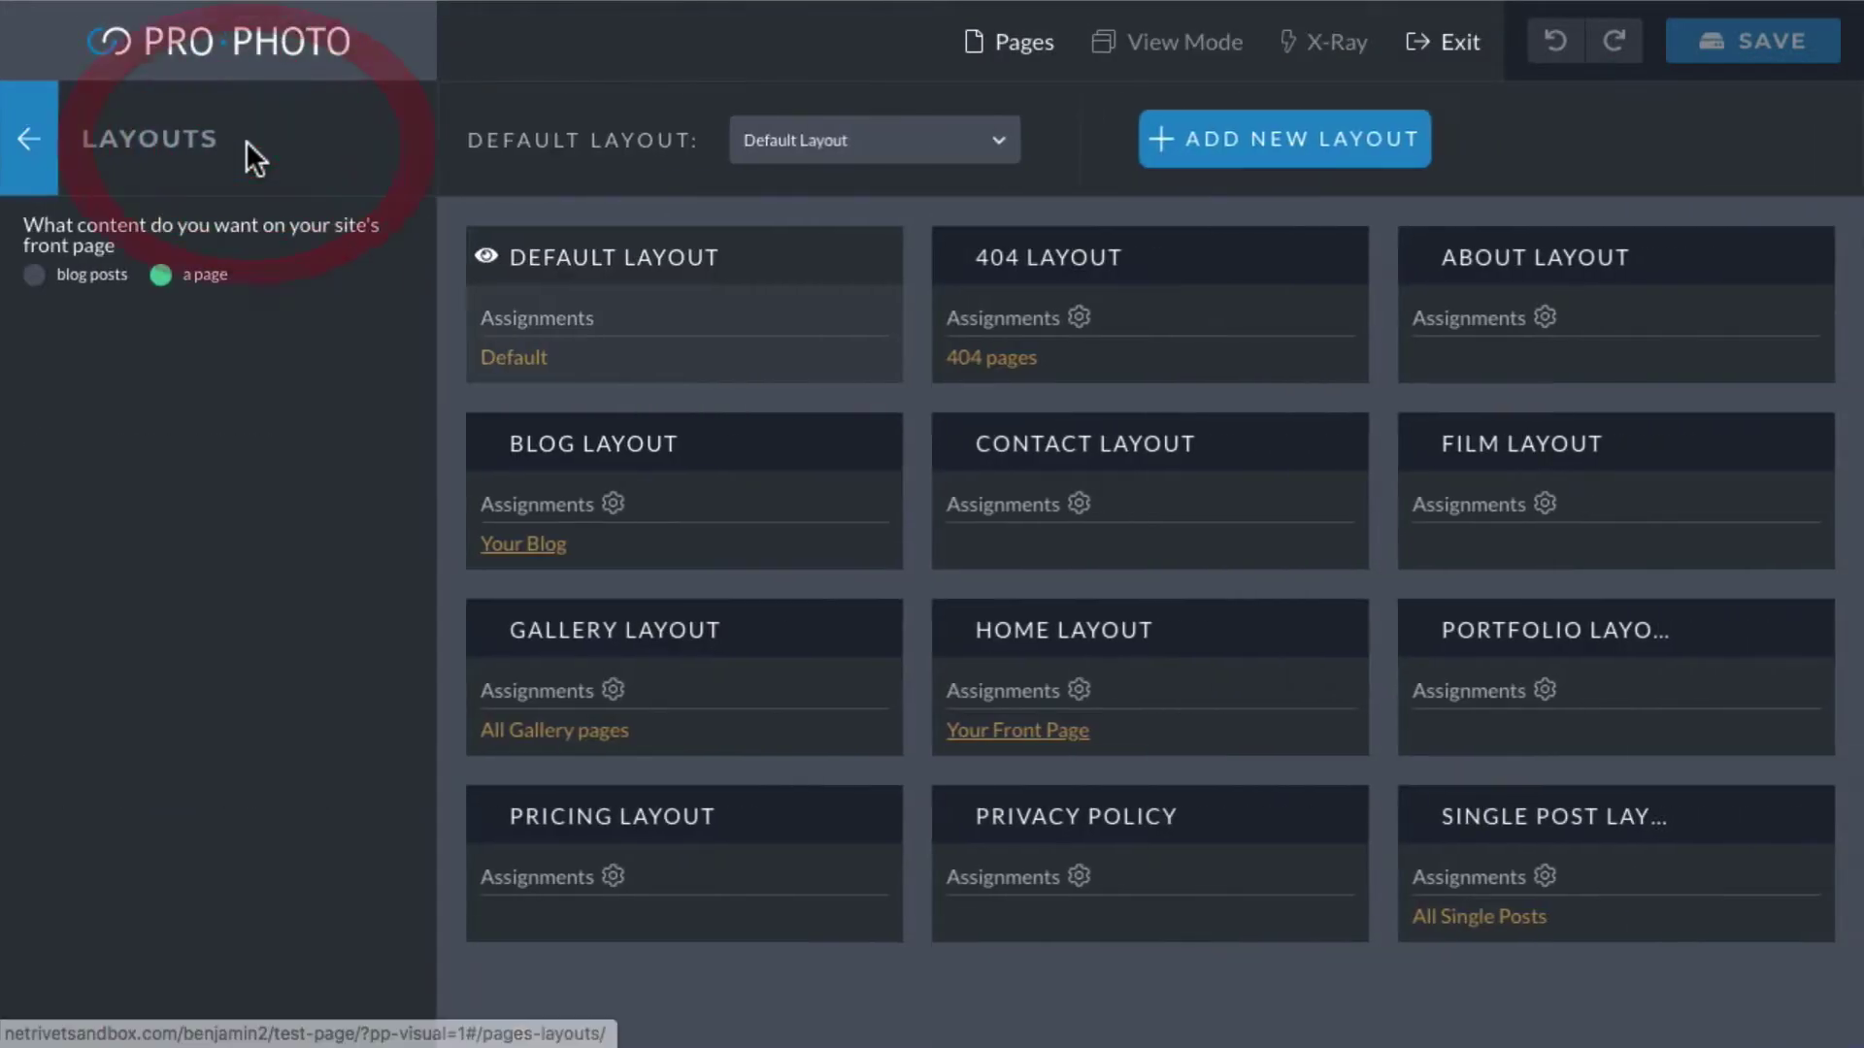
pyautogui.click(1547, 878)
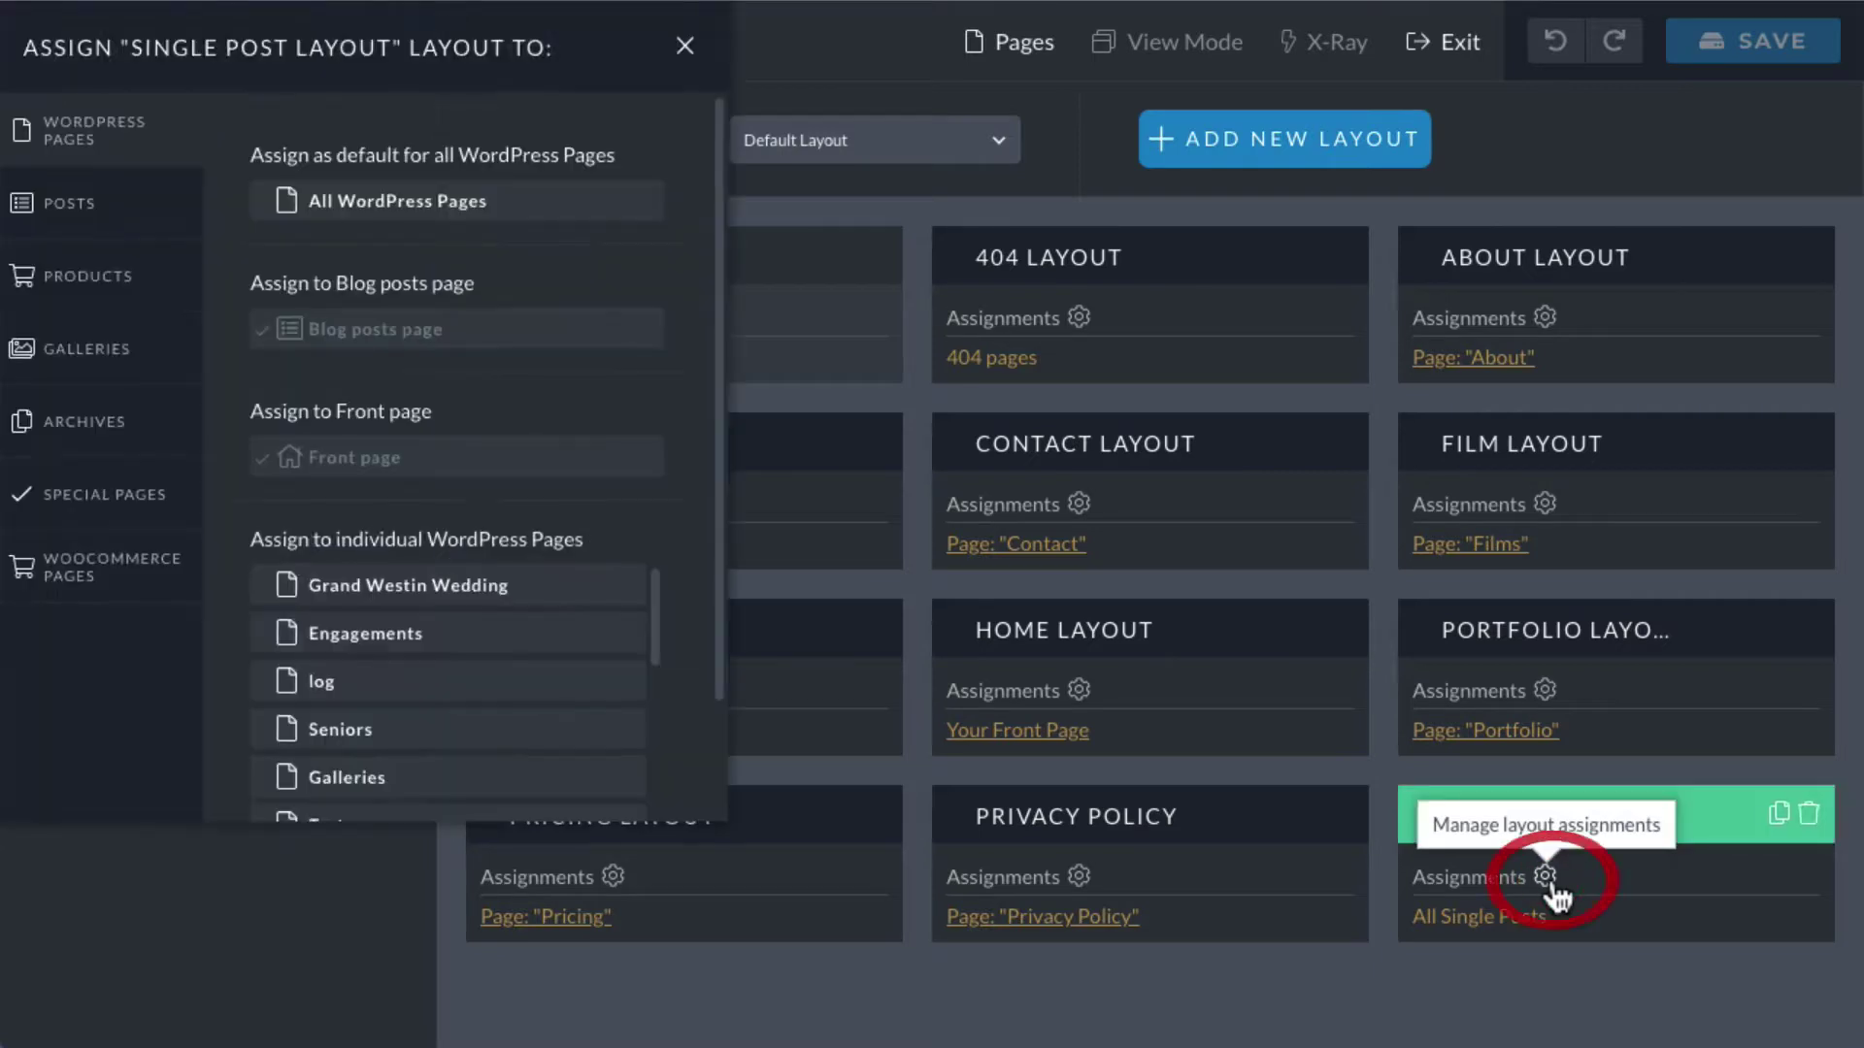
pyautogui.click(89, 210)
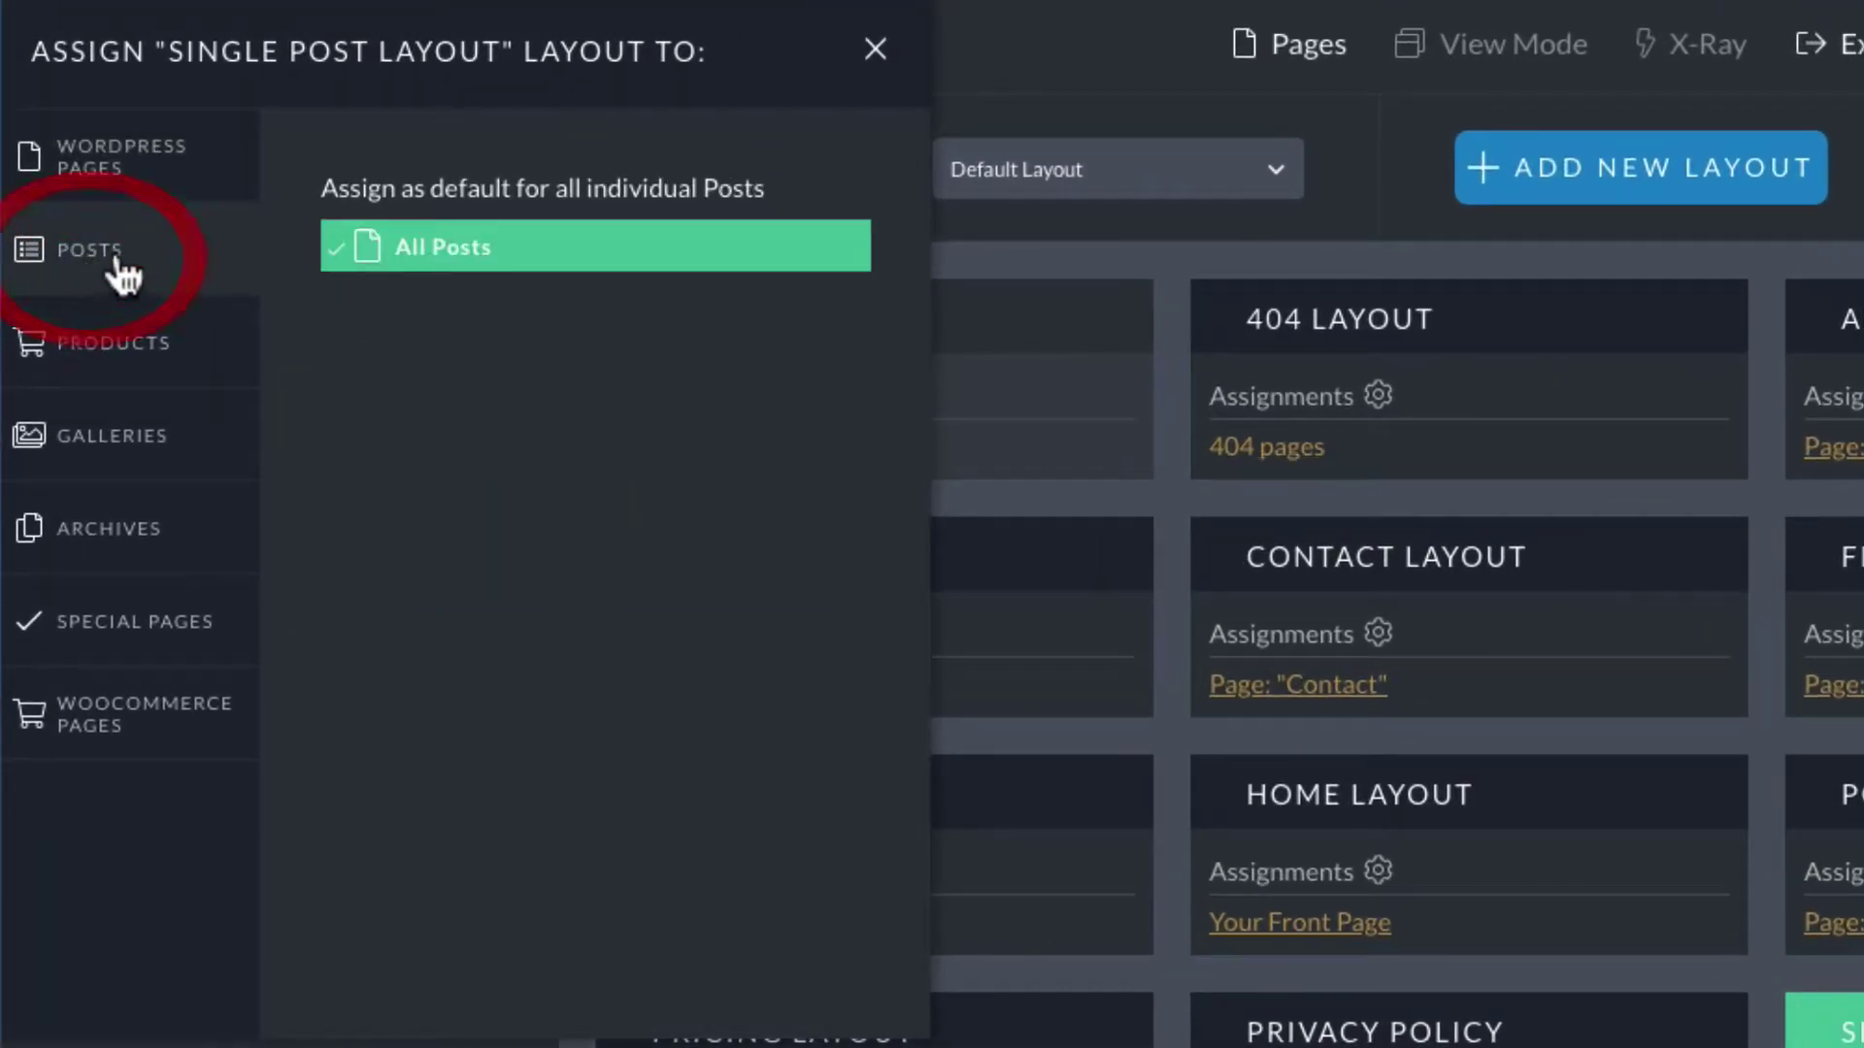
pyautogui.click(182, 437)
pyautogui.click(563, 270)
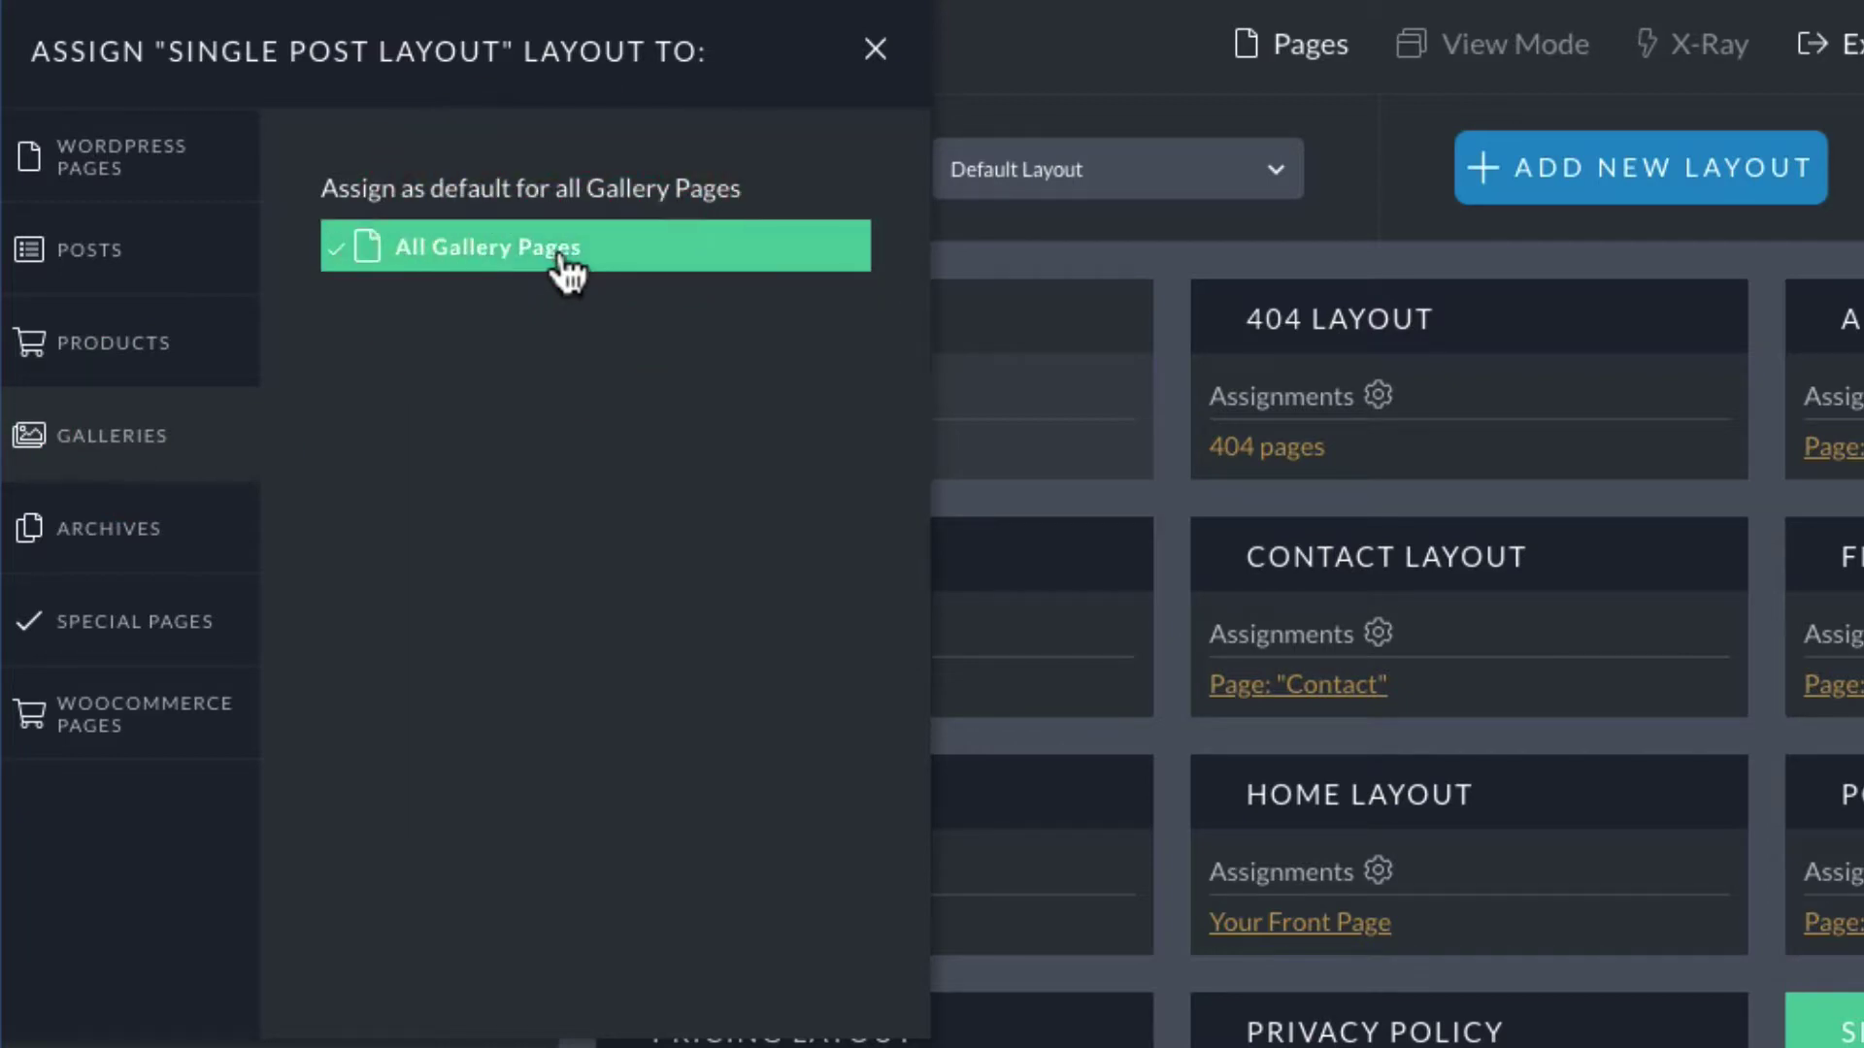
# Add All WordPress Pages and Weddings-category posts to the assignments and remove All Posts.
pyautogui.click(145, 161)
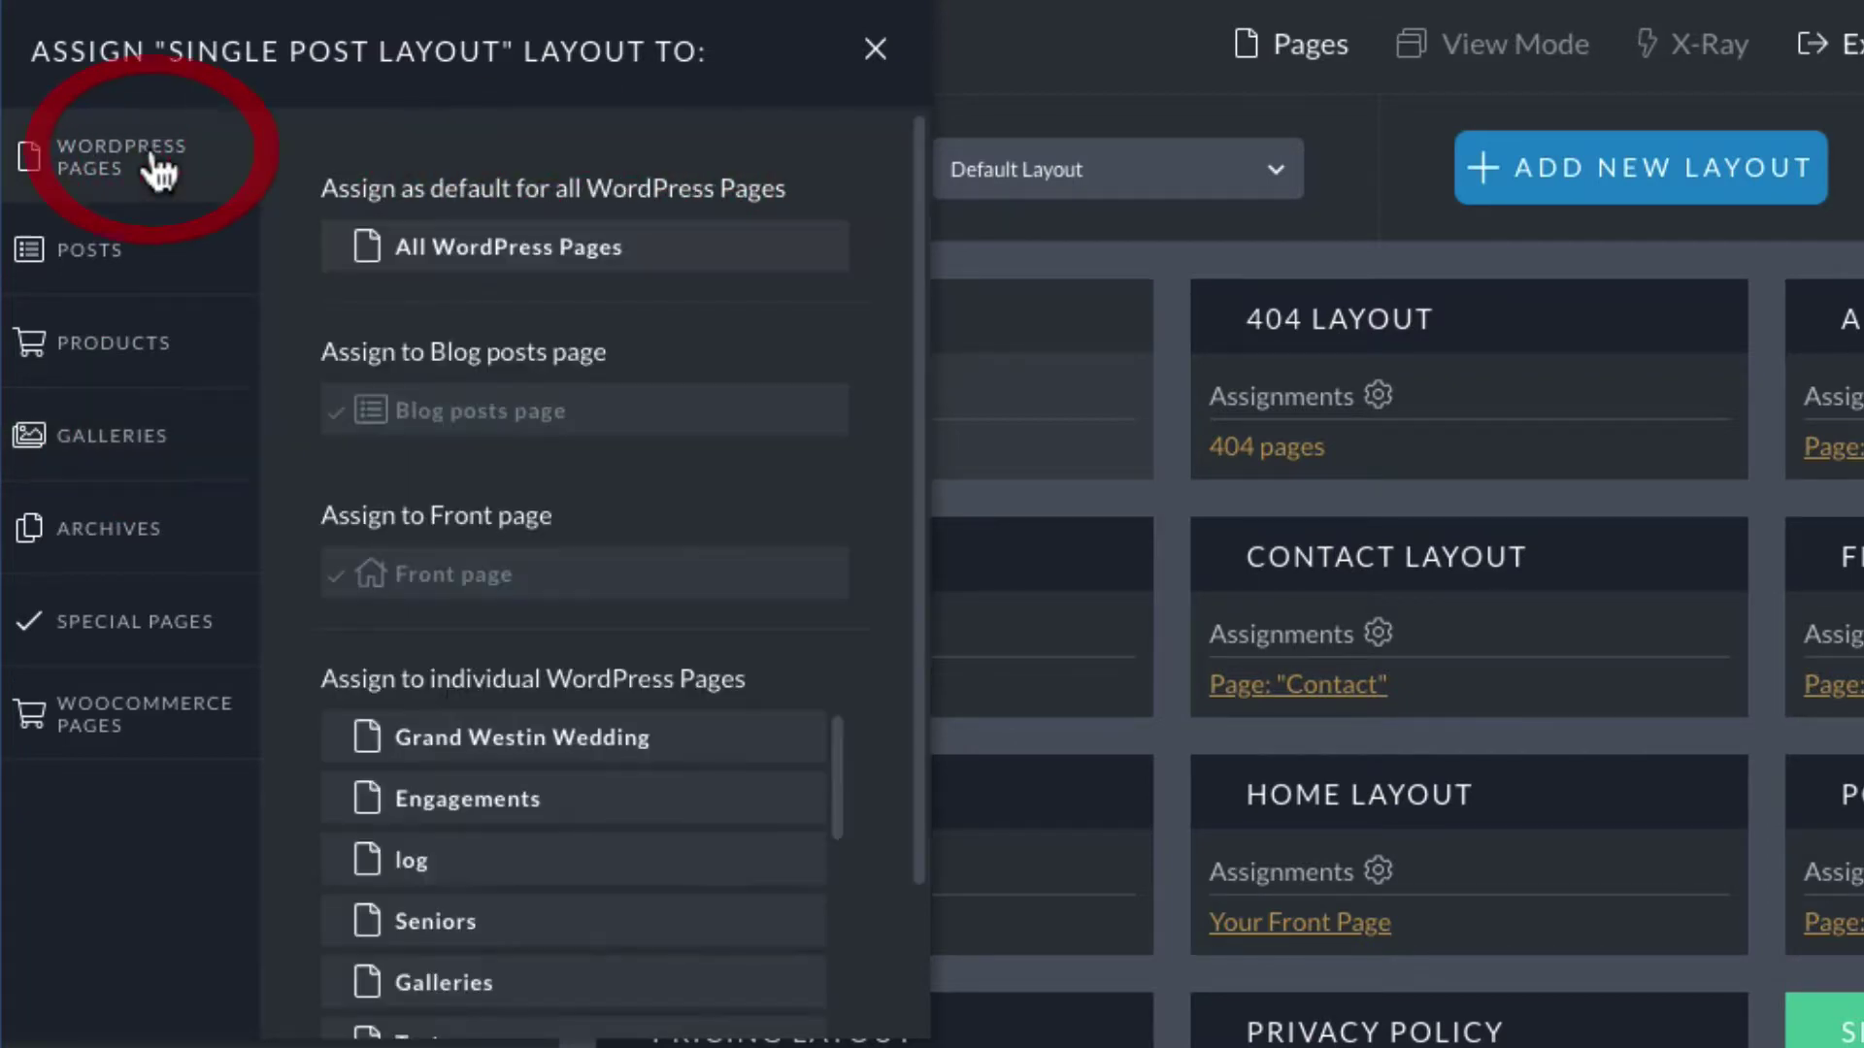
pyautogui.click(475, 251)
pyautogui.click(144, 260)
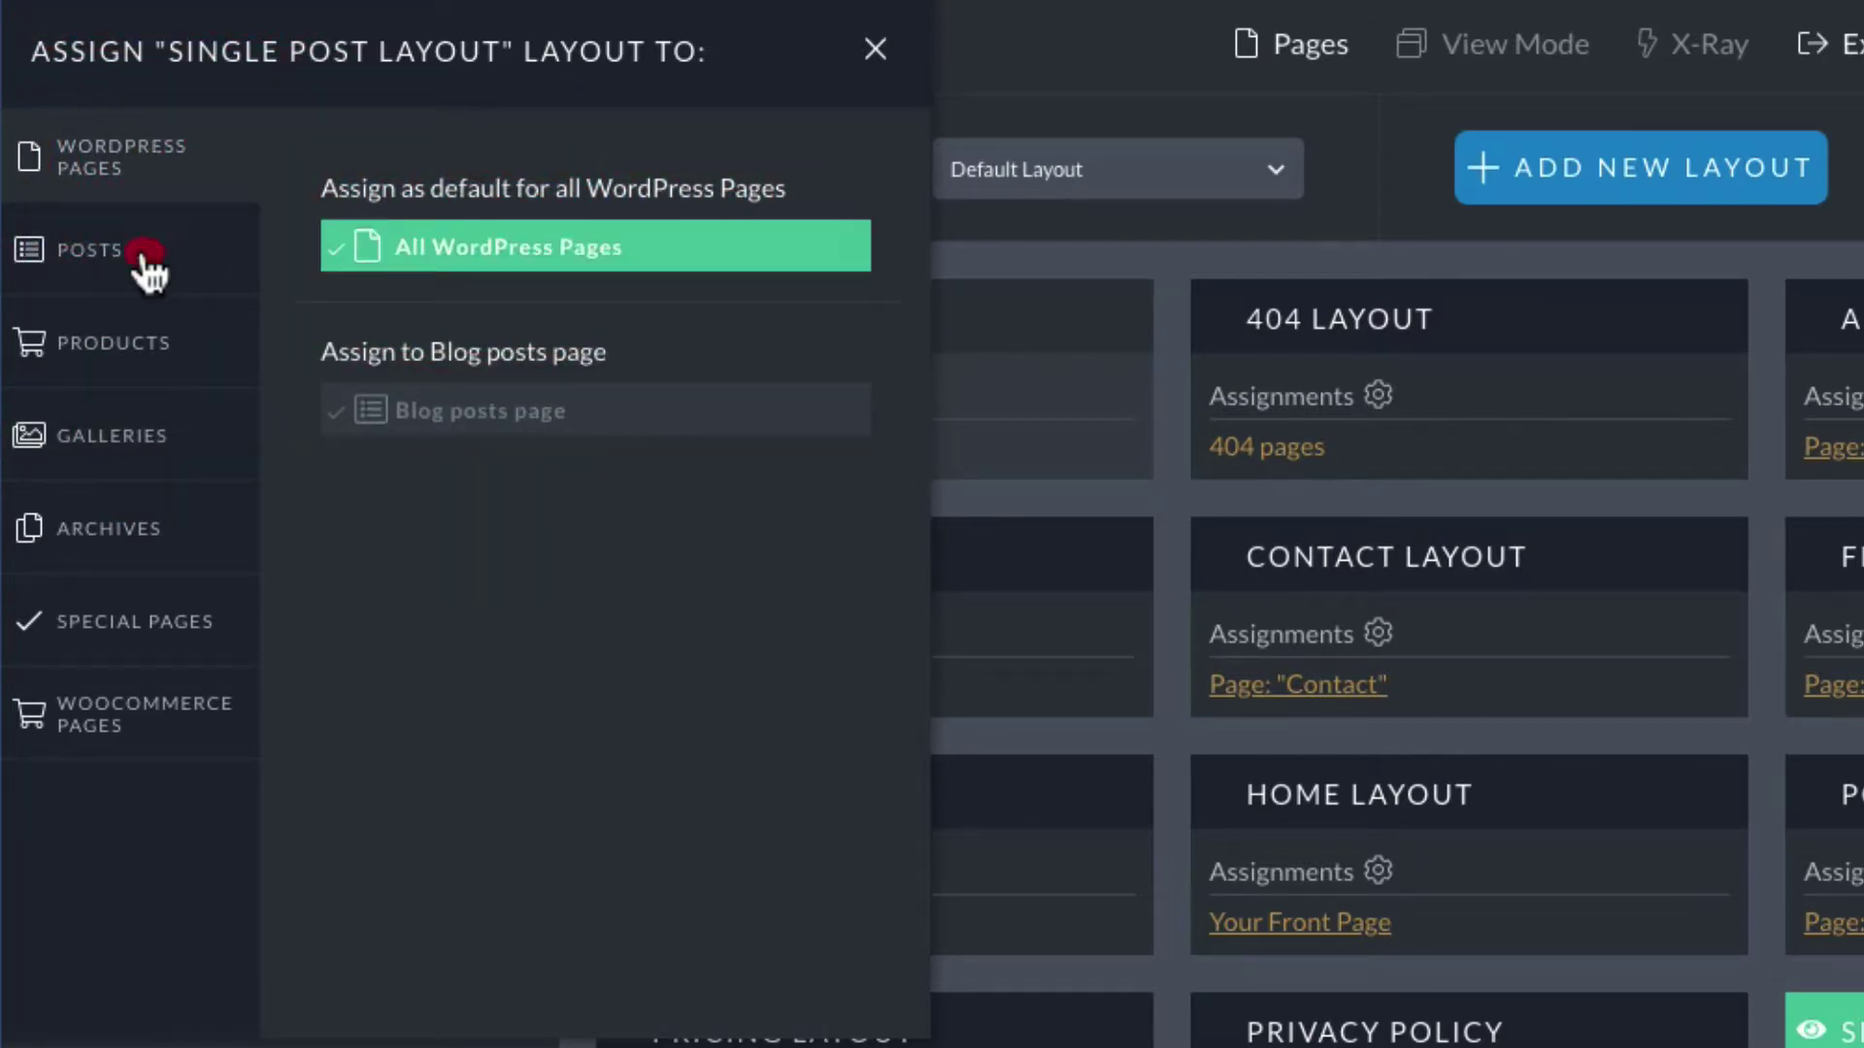
pyautogui.click(495, 272)
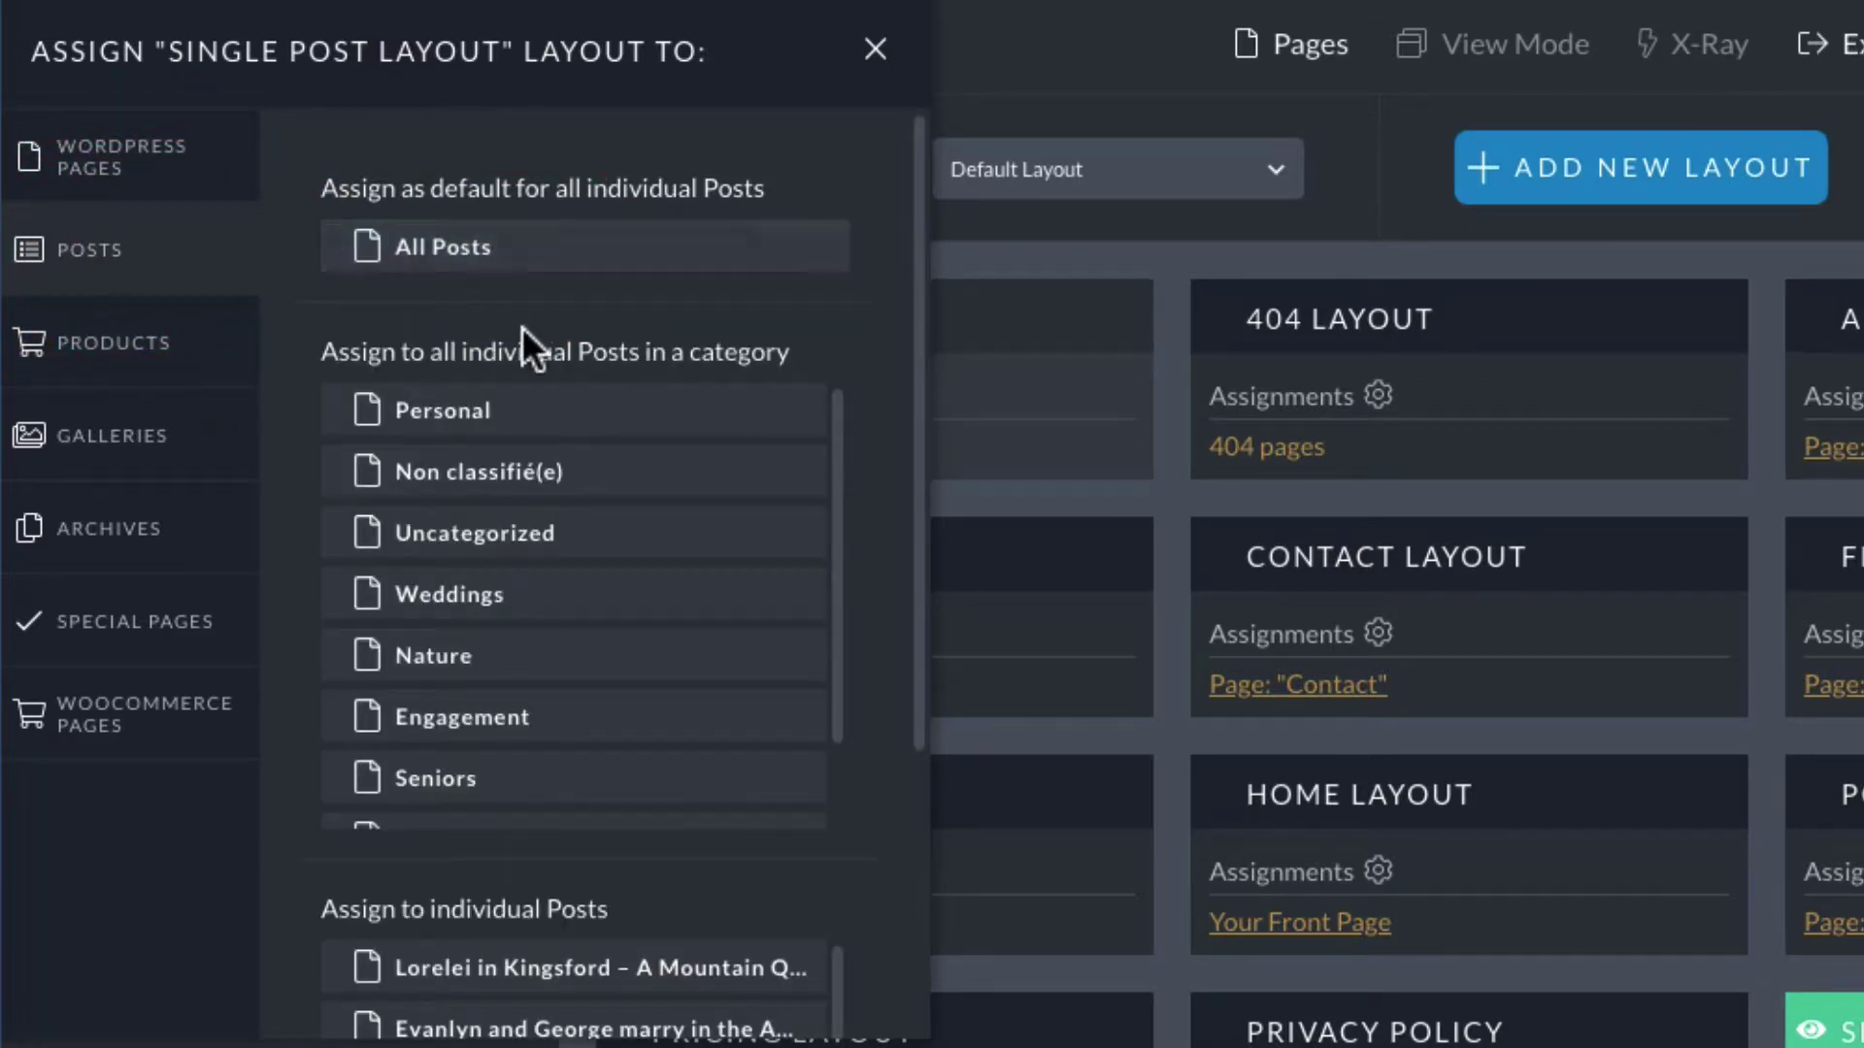
pyautogui.click(490, 594)
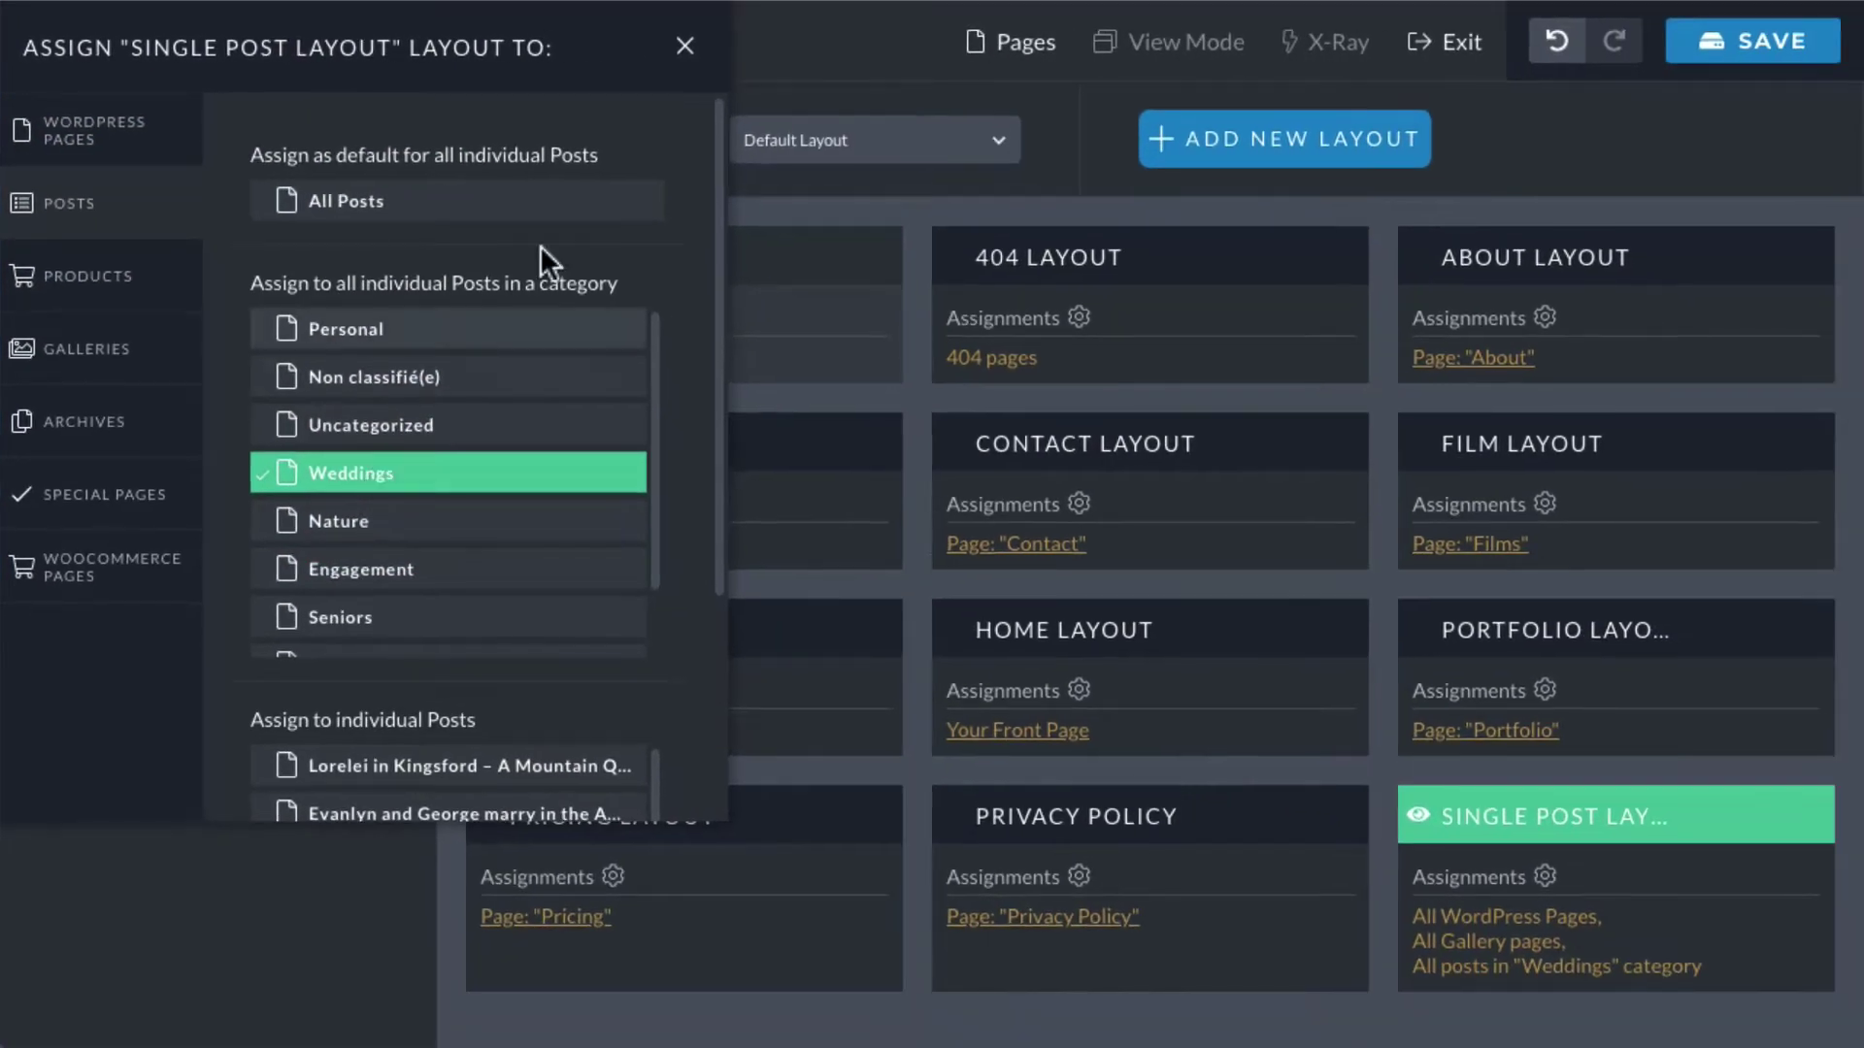
pyautogui.click(685, 45)
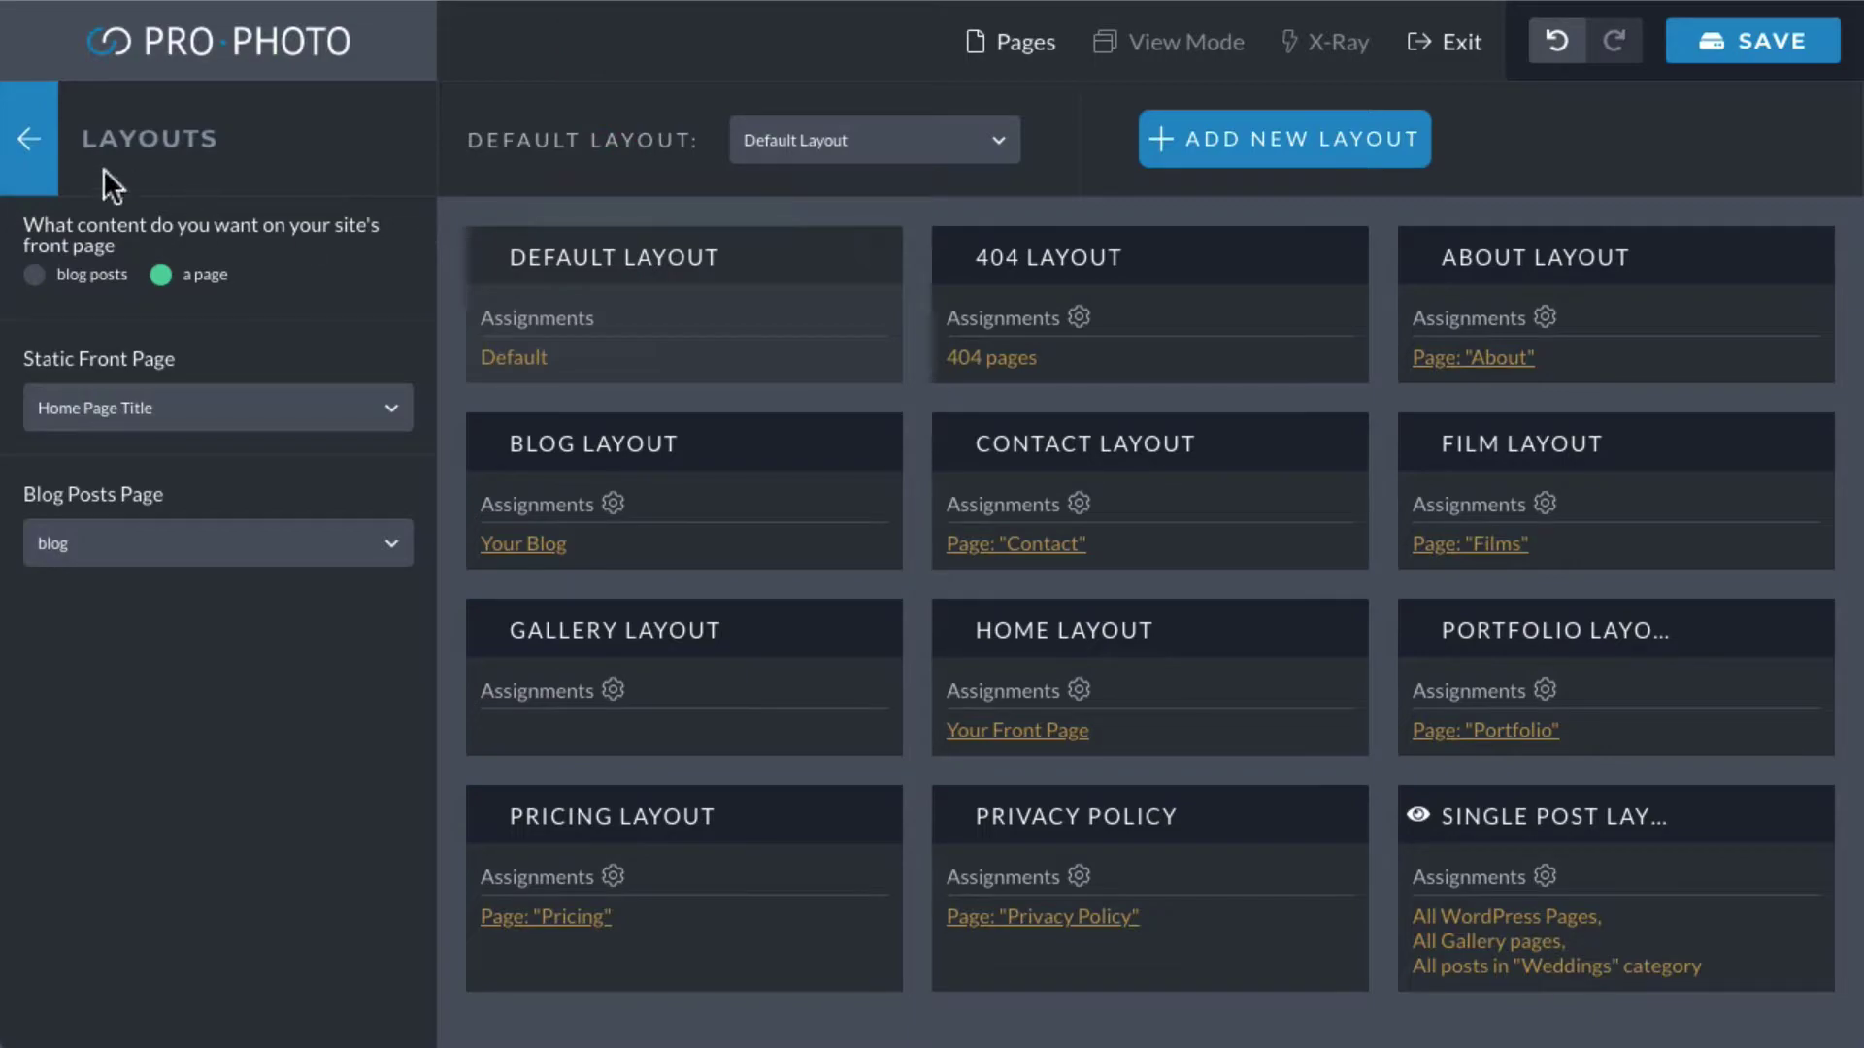
# Return to the builder's main menu and reopen the Layouts overview cards.
pyautogui.click(48, 156)
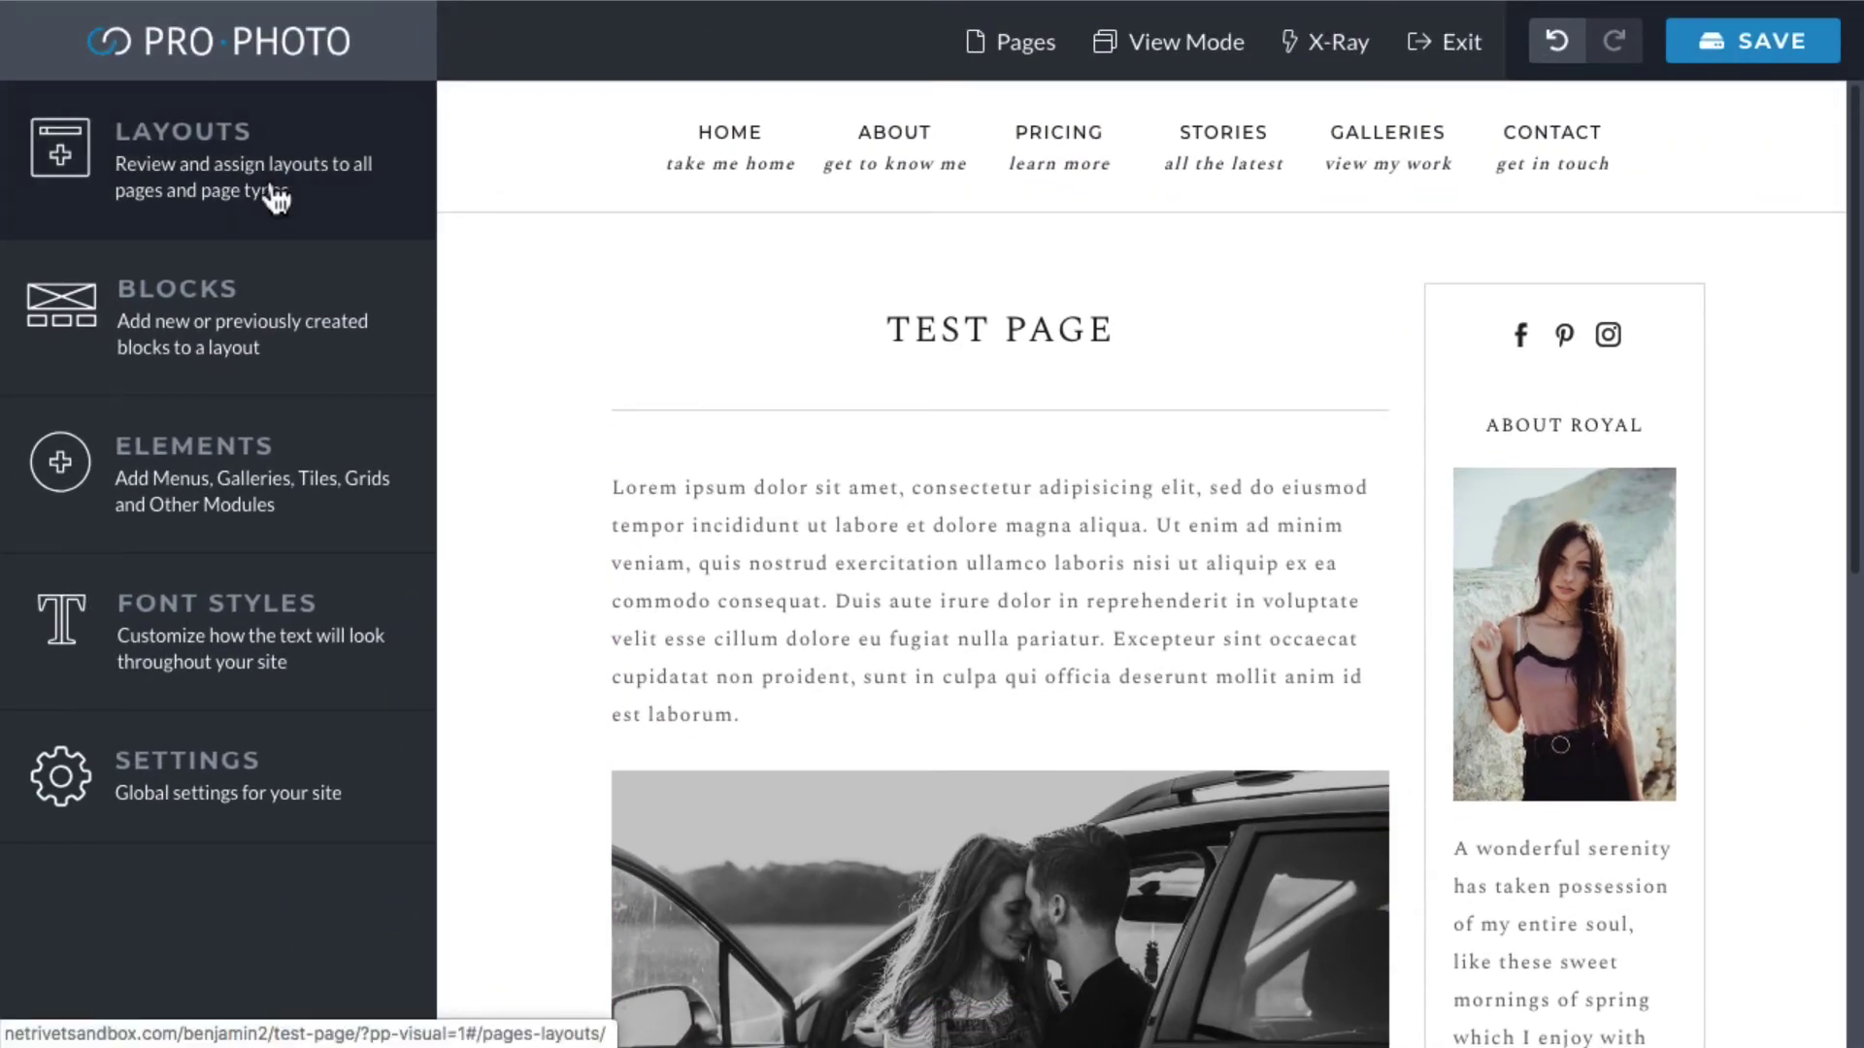
pyautogui.click(276, 197)
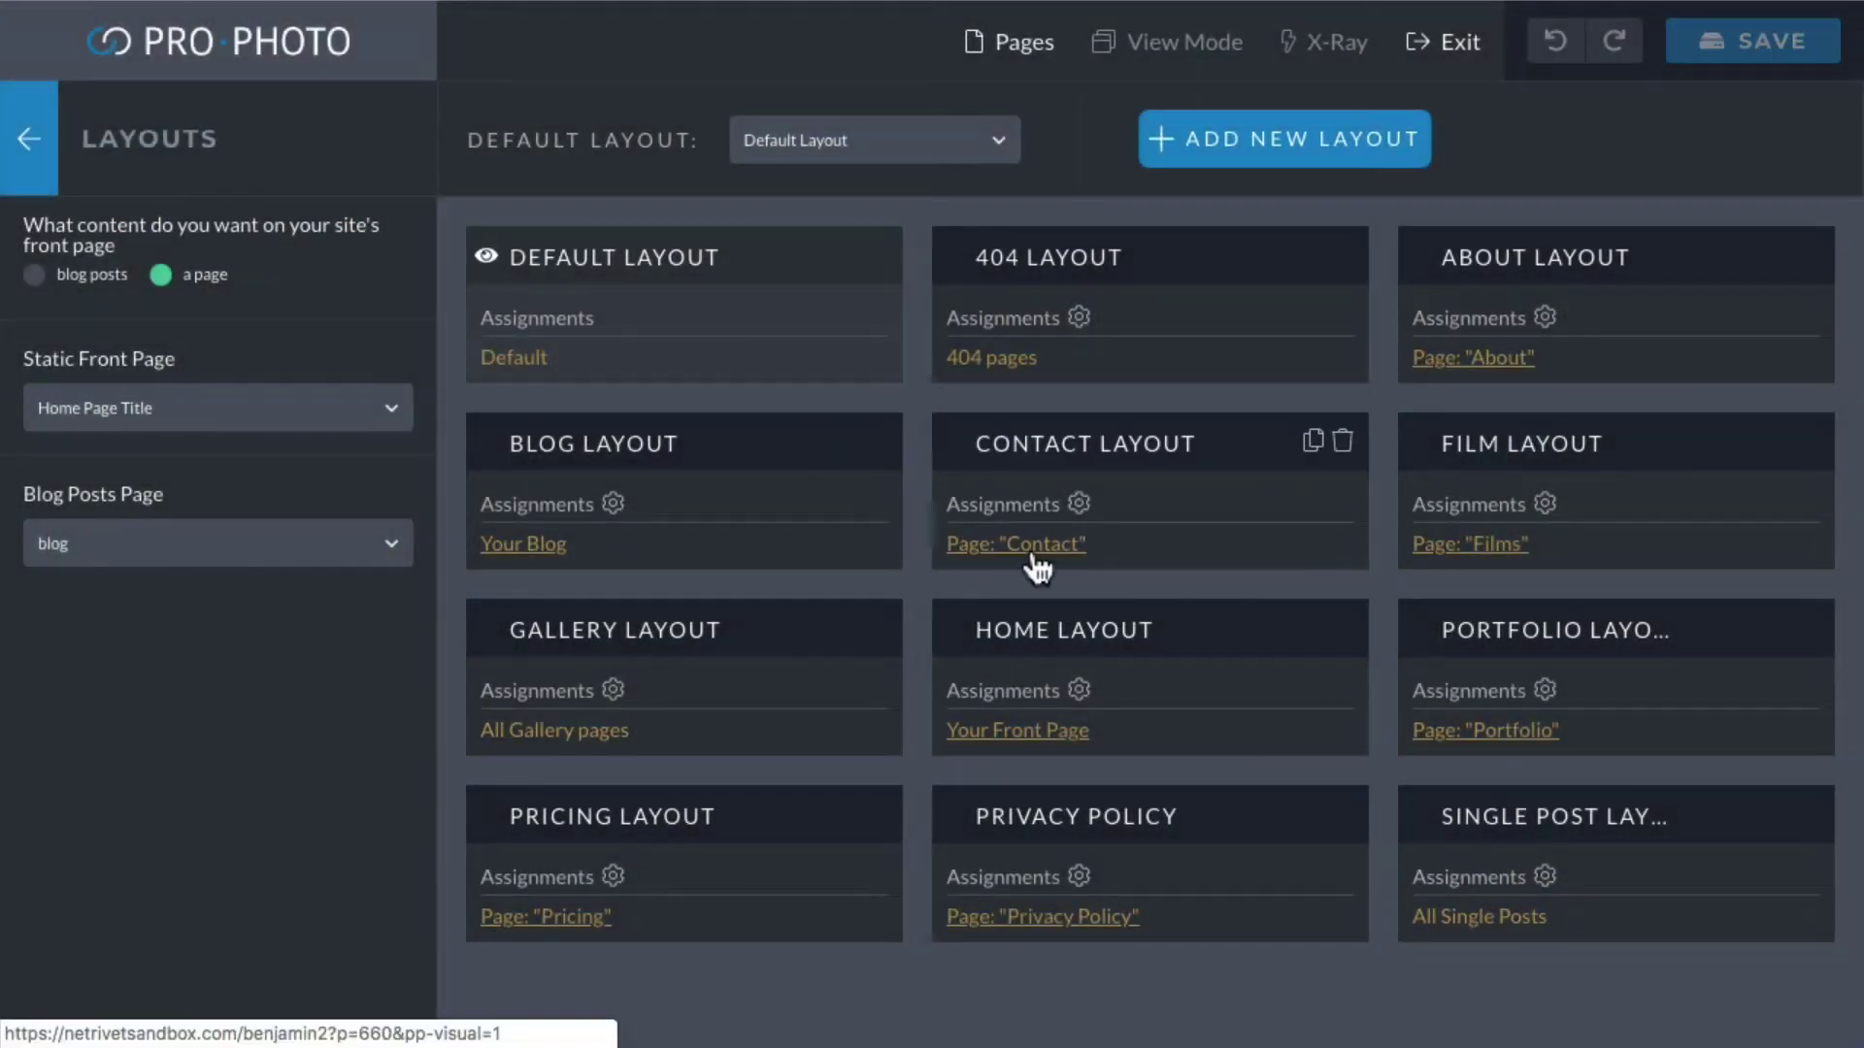
# Open the Contact page from the Contact Layout card and scroll through its sidebar and form.
pyautogui.click(1034, 554)
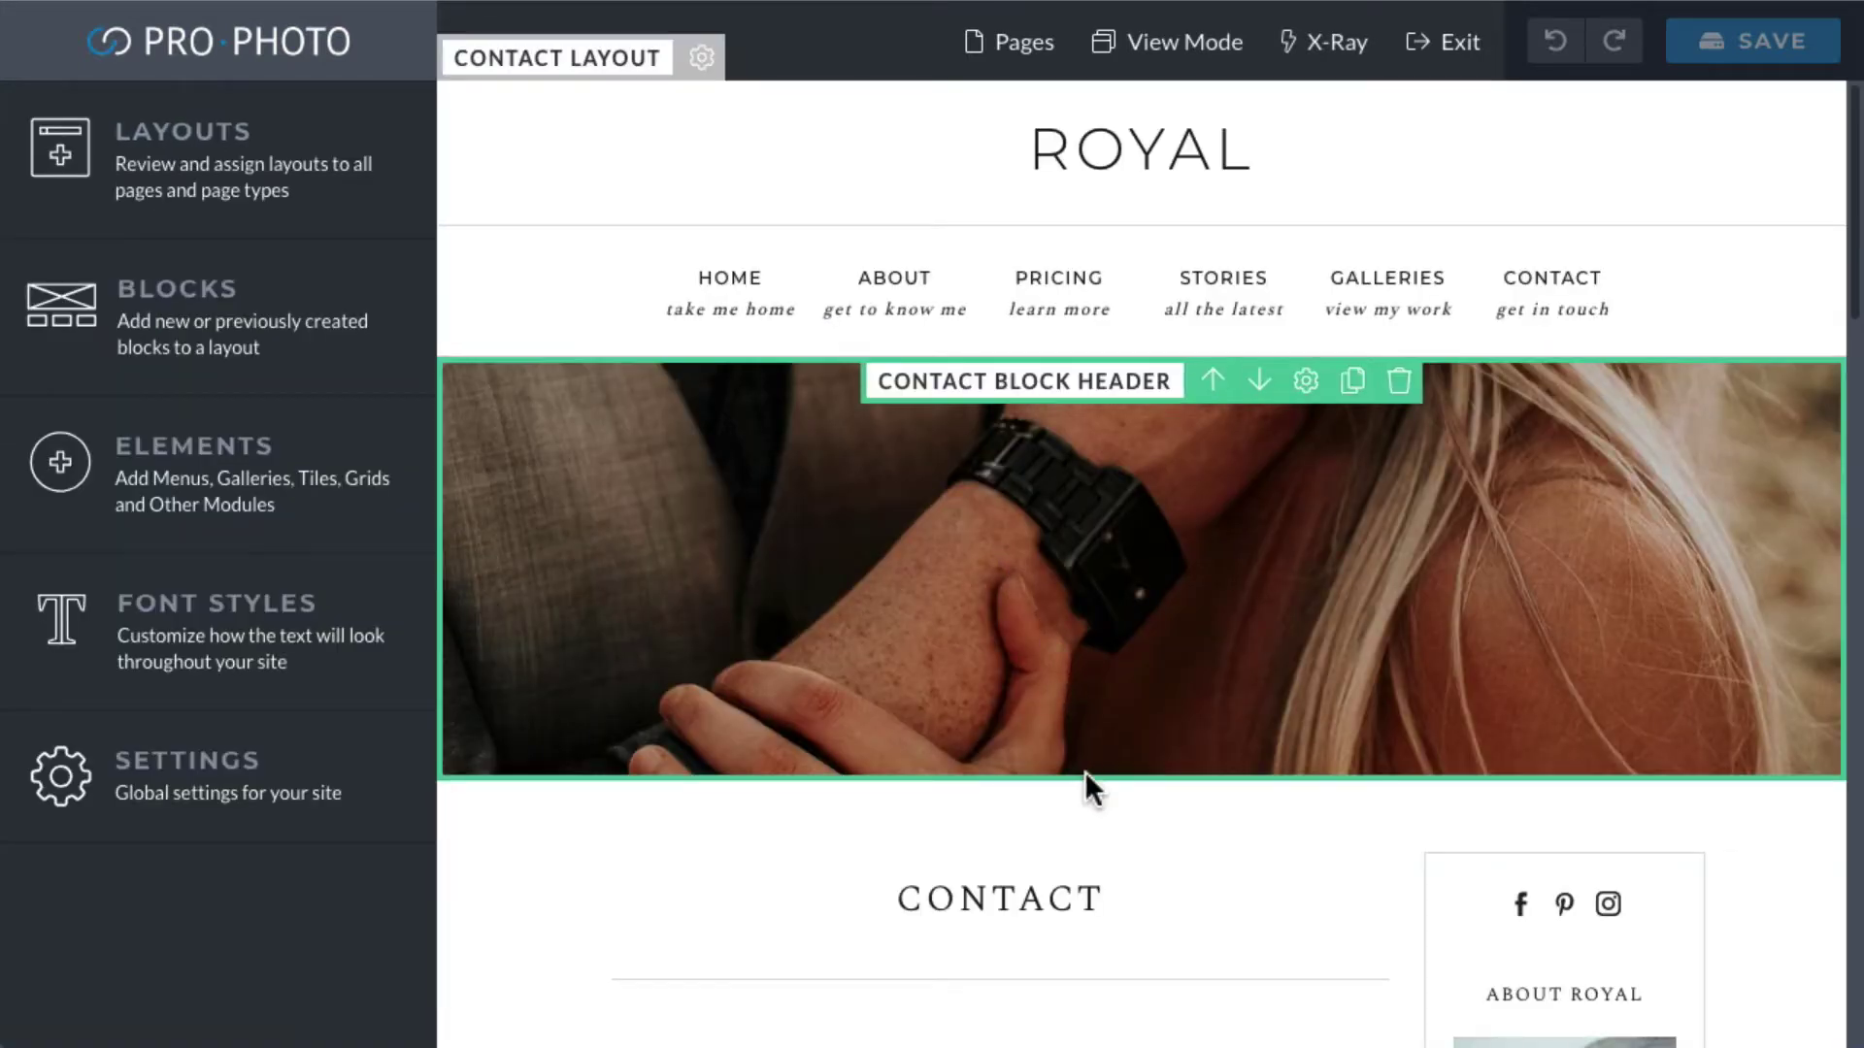
pyautogui.scroll(-3, 1110, 837)
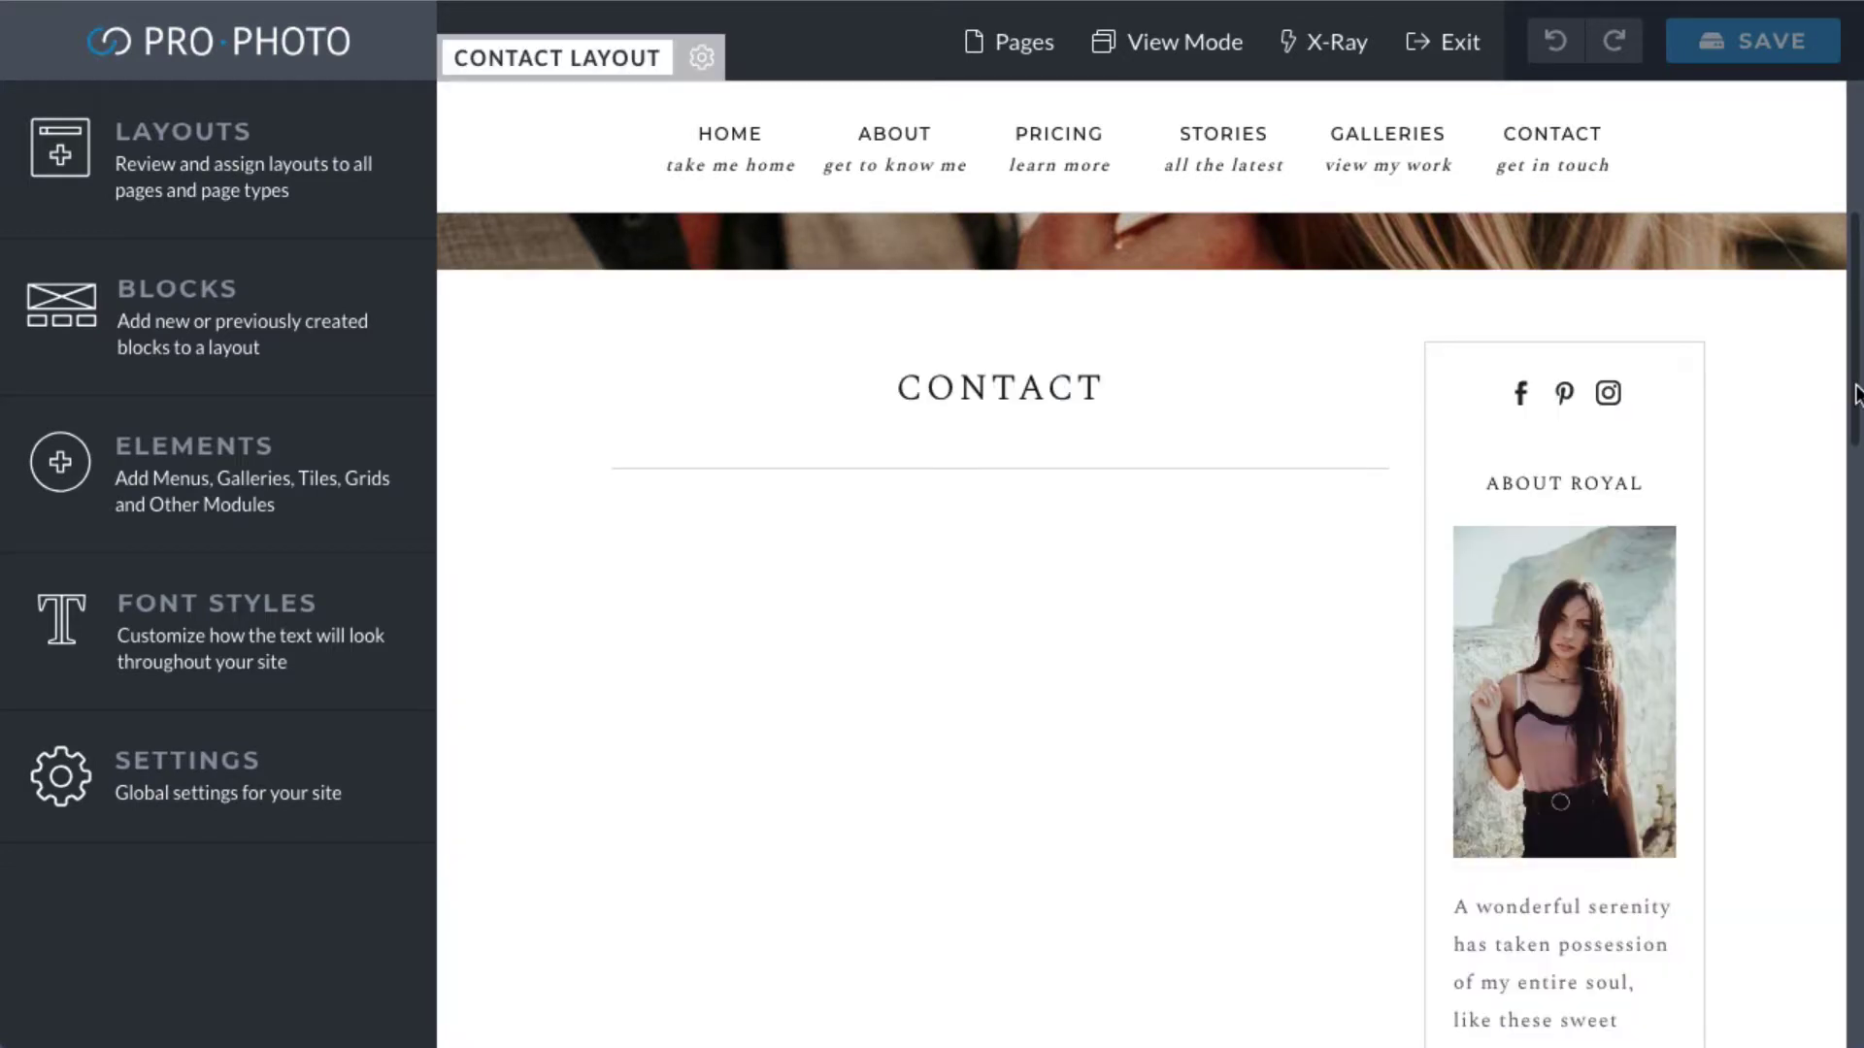
pyautogui.scroll(-1, 1856, 415)
pyautogui.moveTo(1858, 416); pyautogui.dragTo(1808, 708)
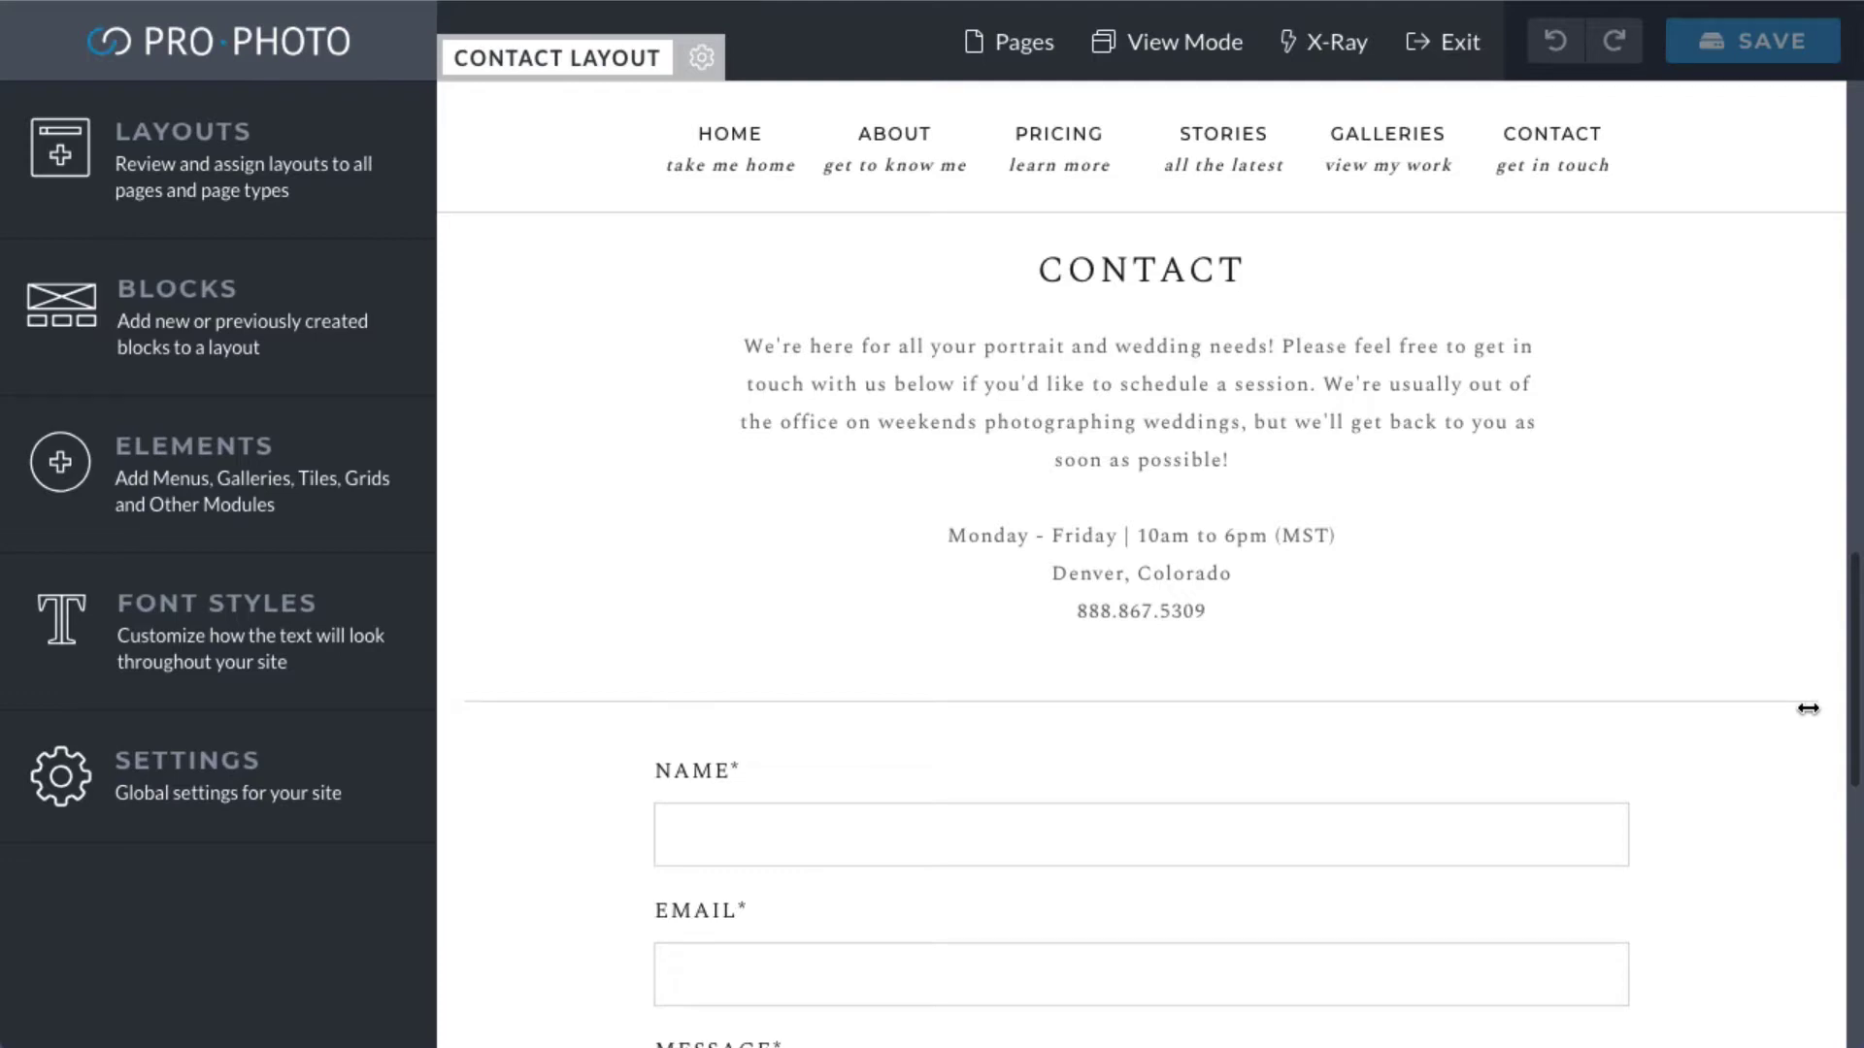
pyautogui.moveTo(1807, 709); pyautogui.dragTo(1793, 406)
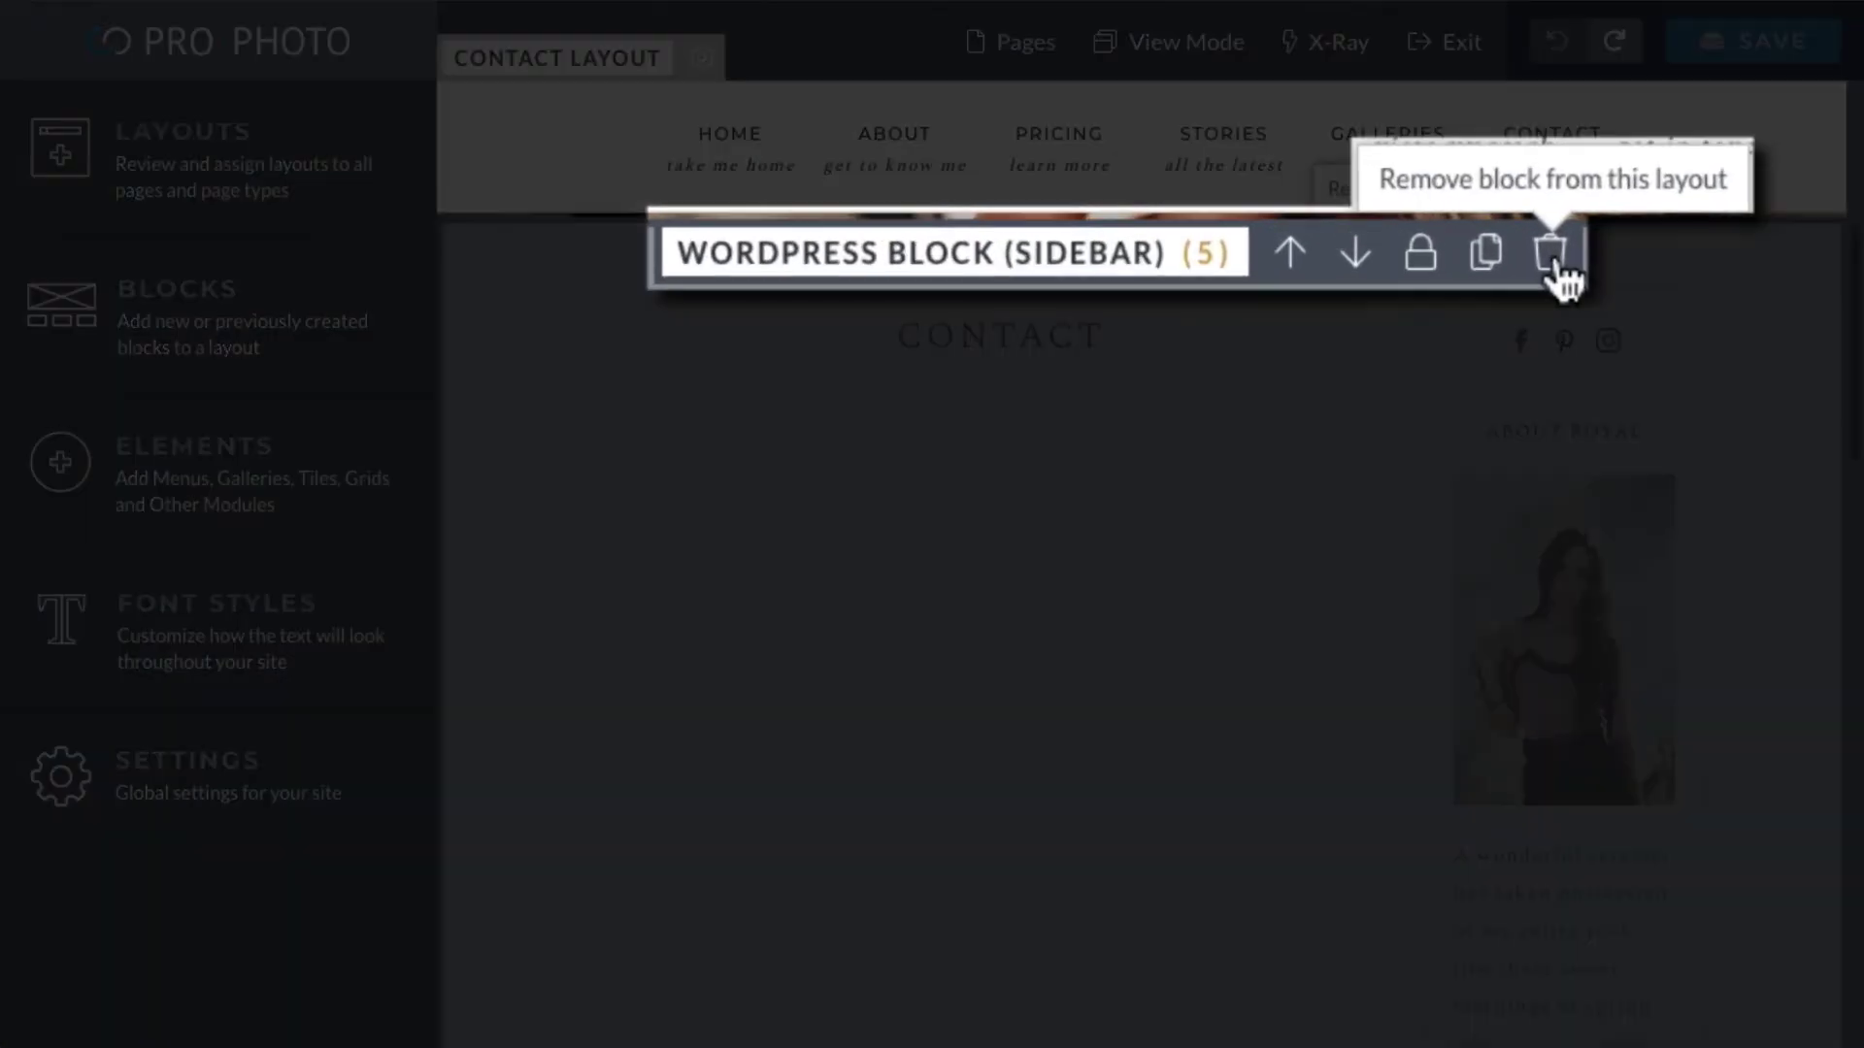
# Test deleting the sidebar block and its Contact title, undo both, then trash the sidebar block.
pyautogui.click(1456, 250)
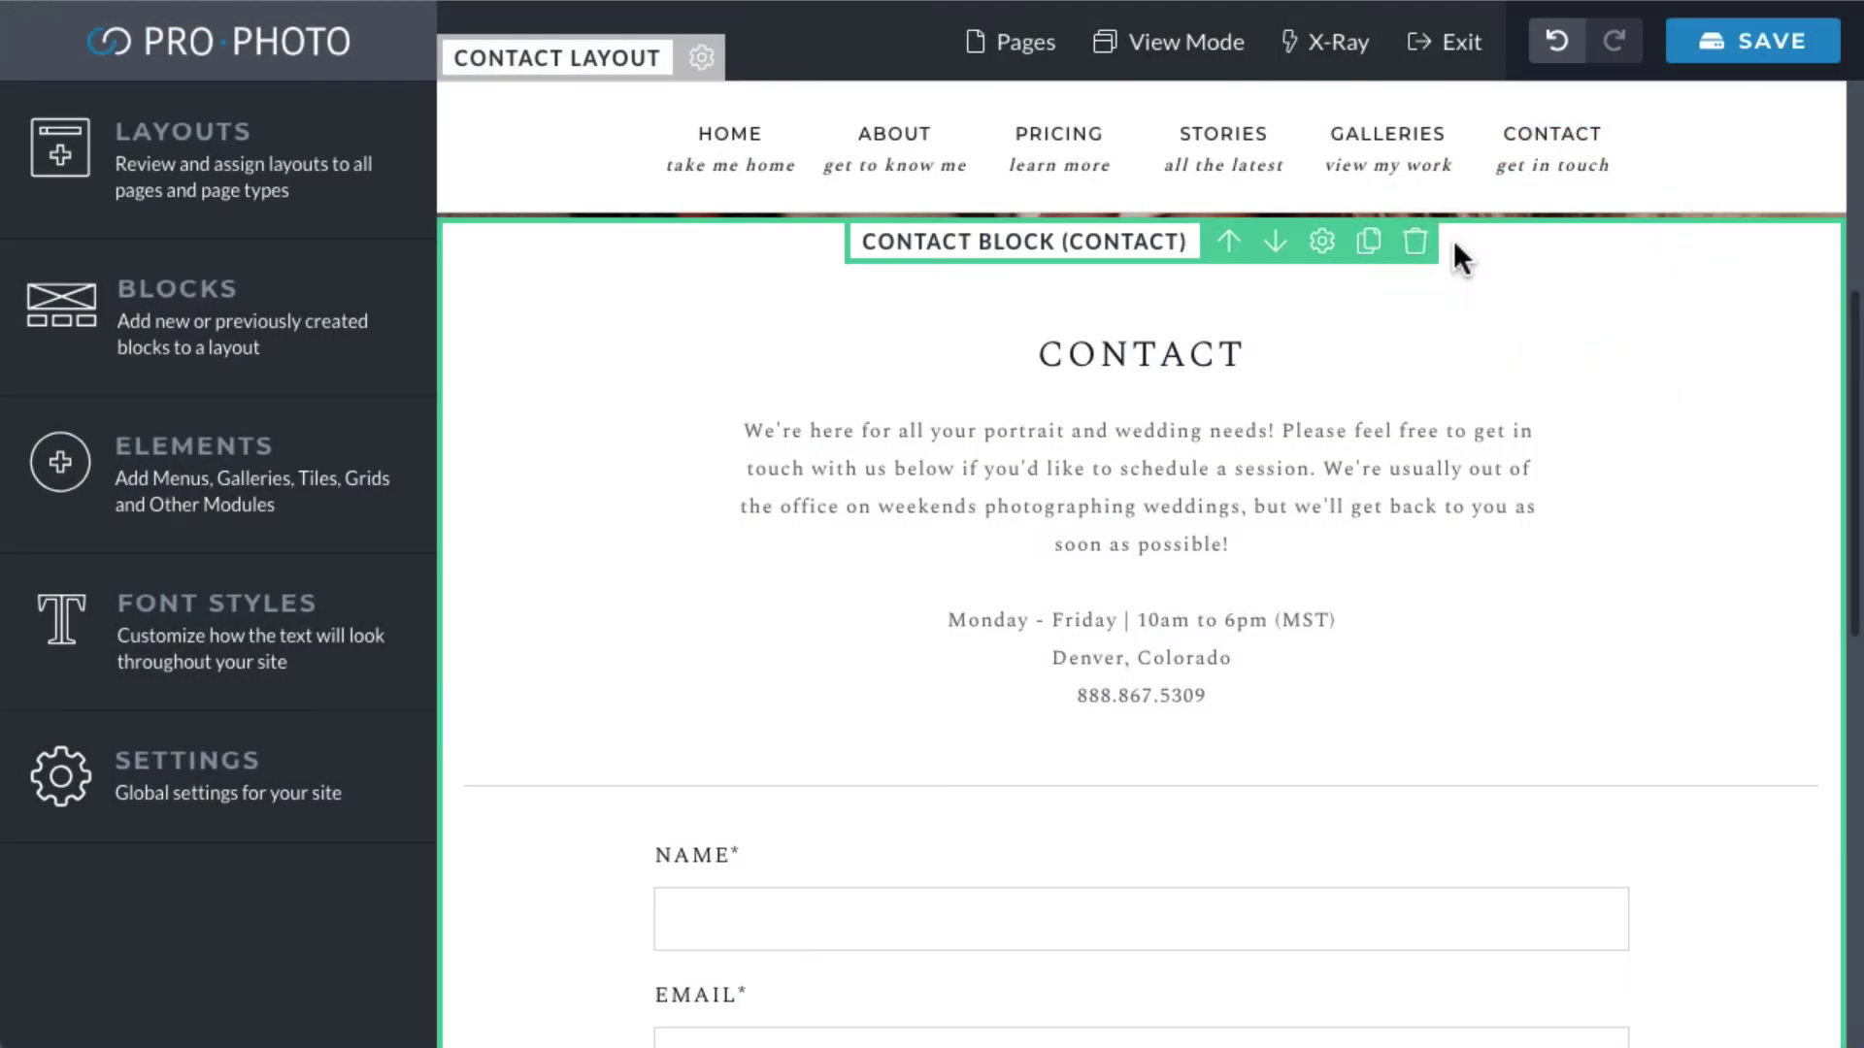
pyautogui.press('super+z')
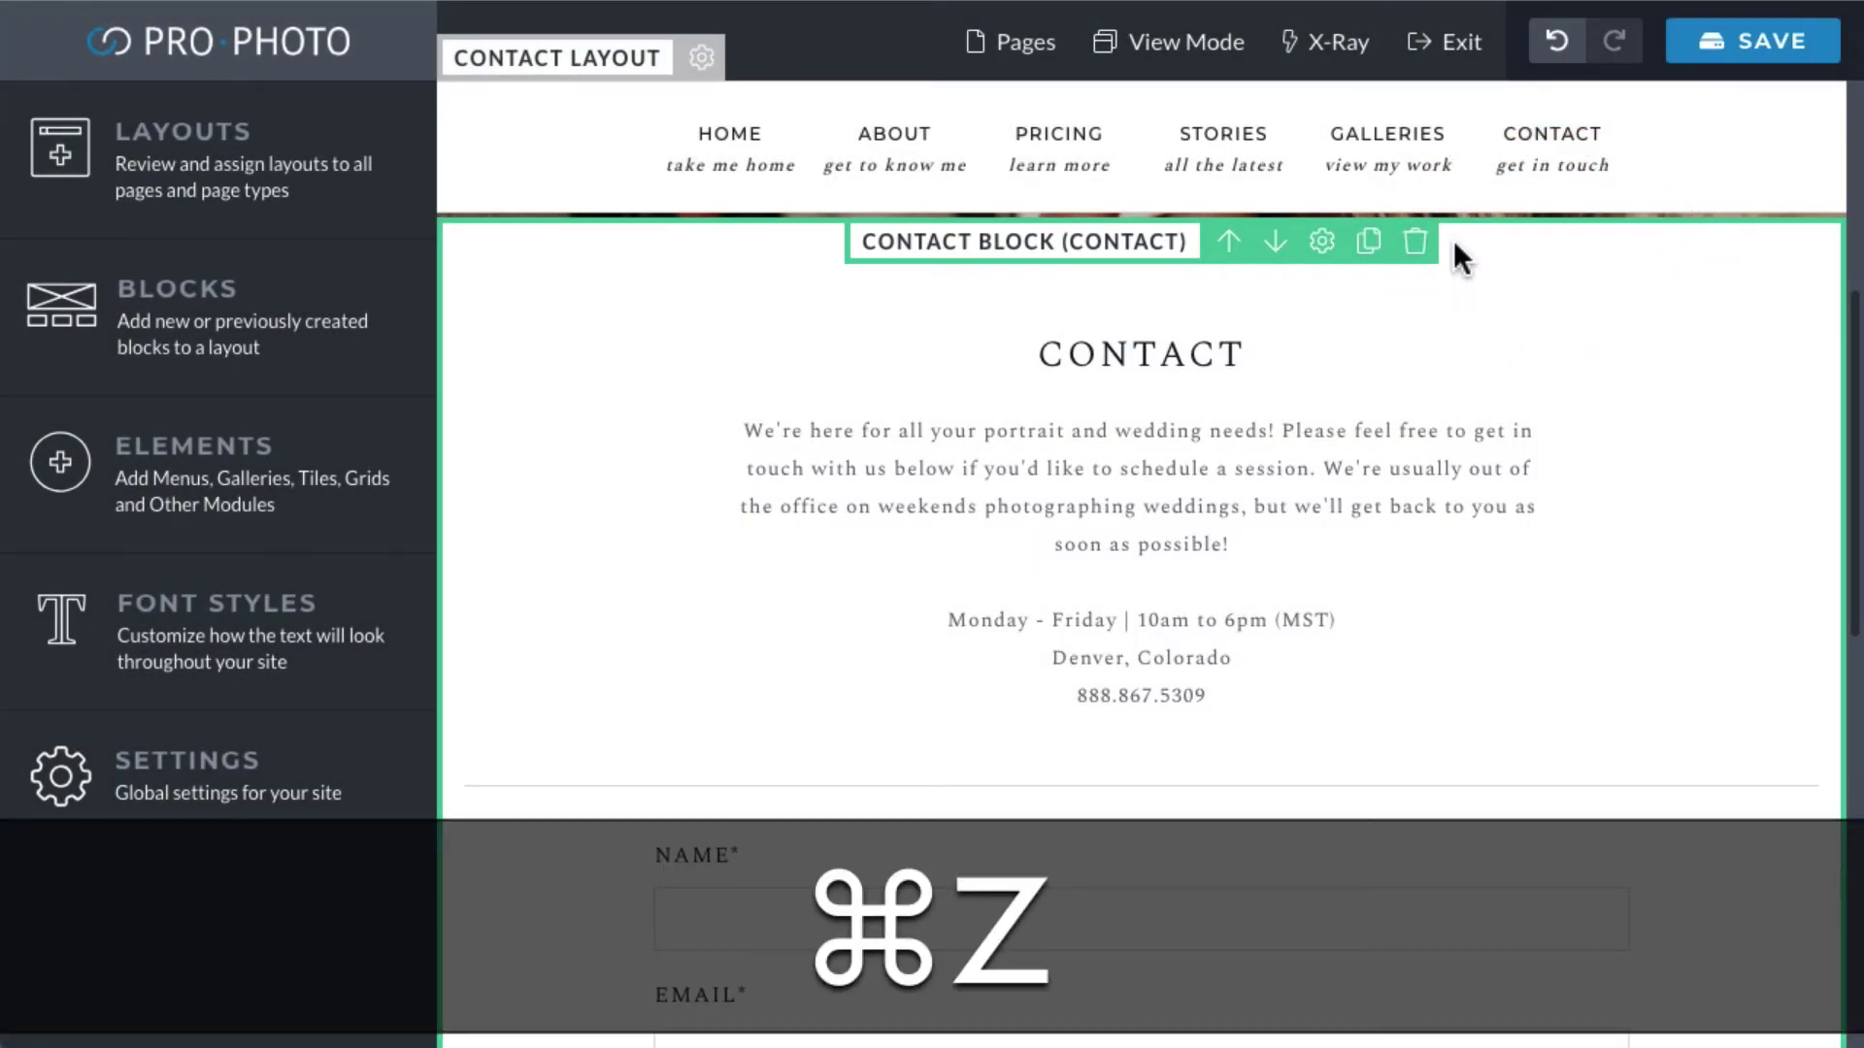
pyautogui.click(1369, 252)
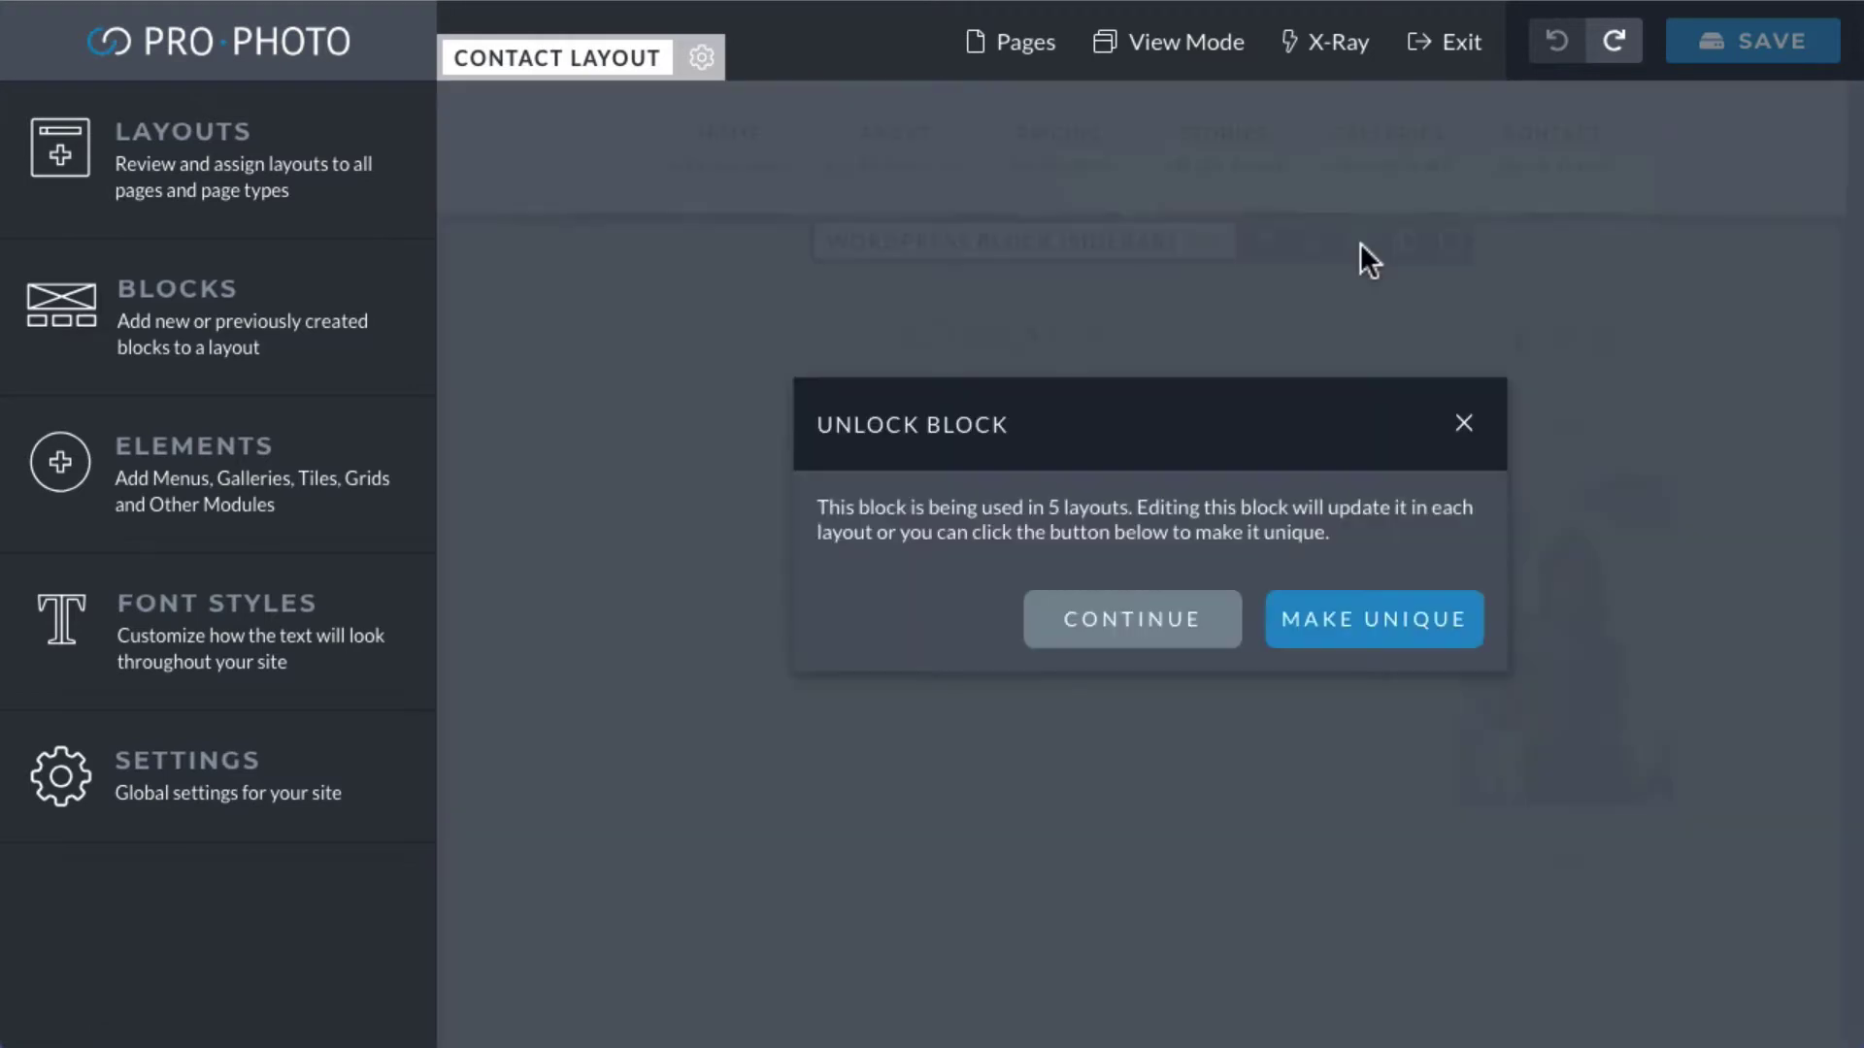
pyautogui.click(1144, 644)
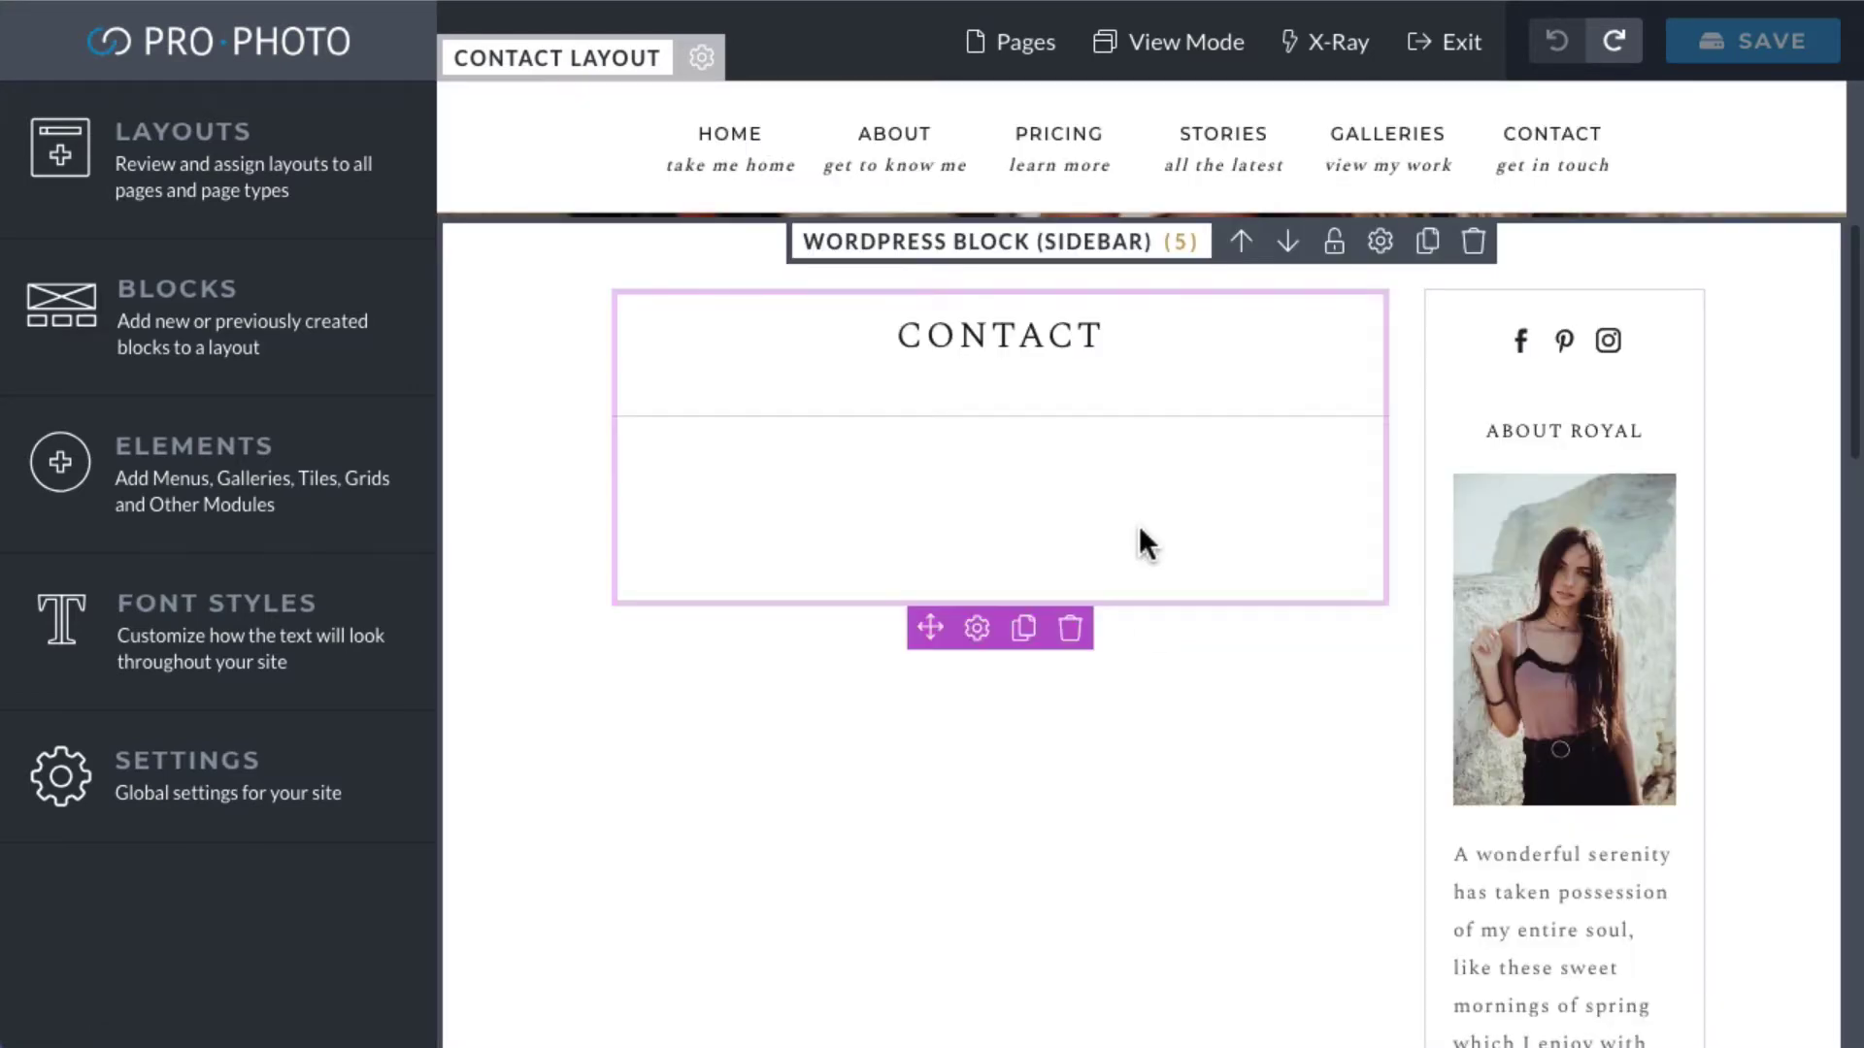
pyautogui.click(1070, 628)
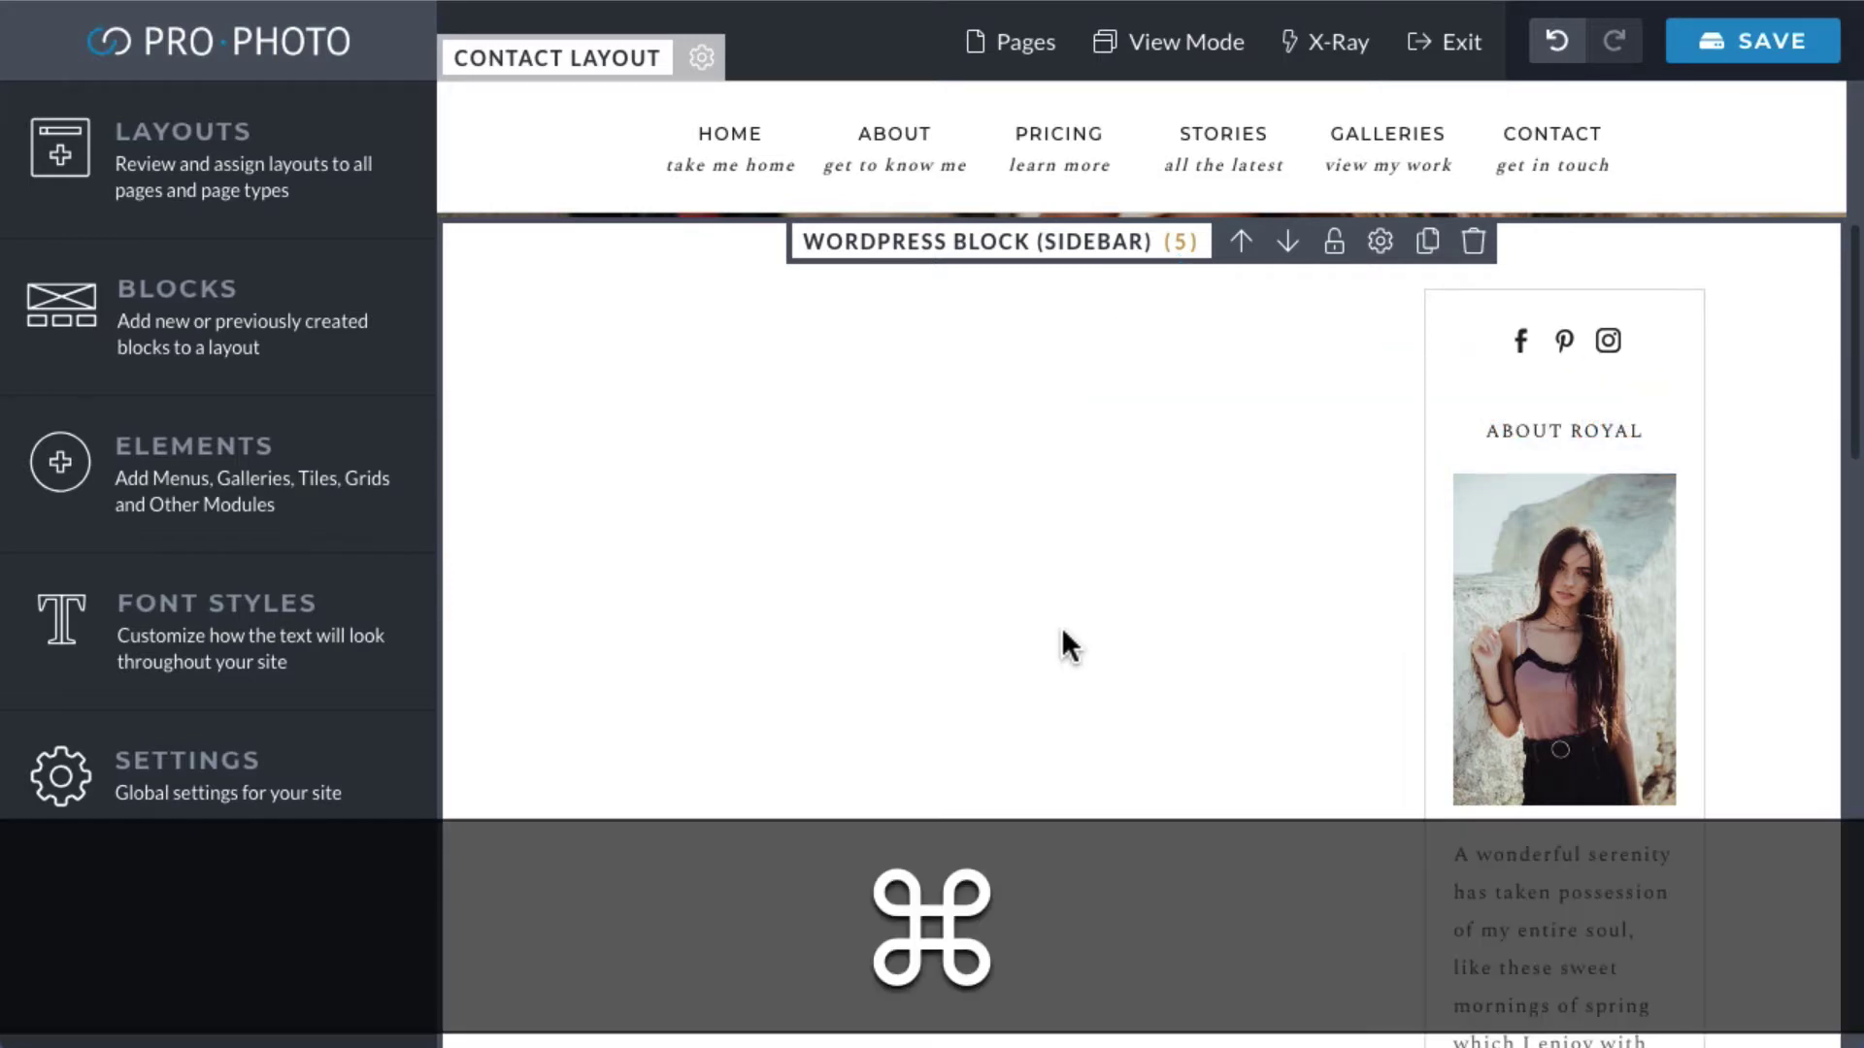
pyautogui.press('super+z')
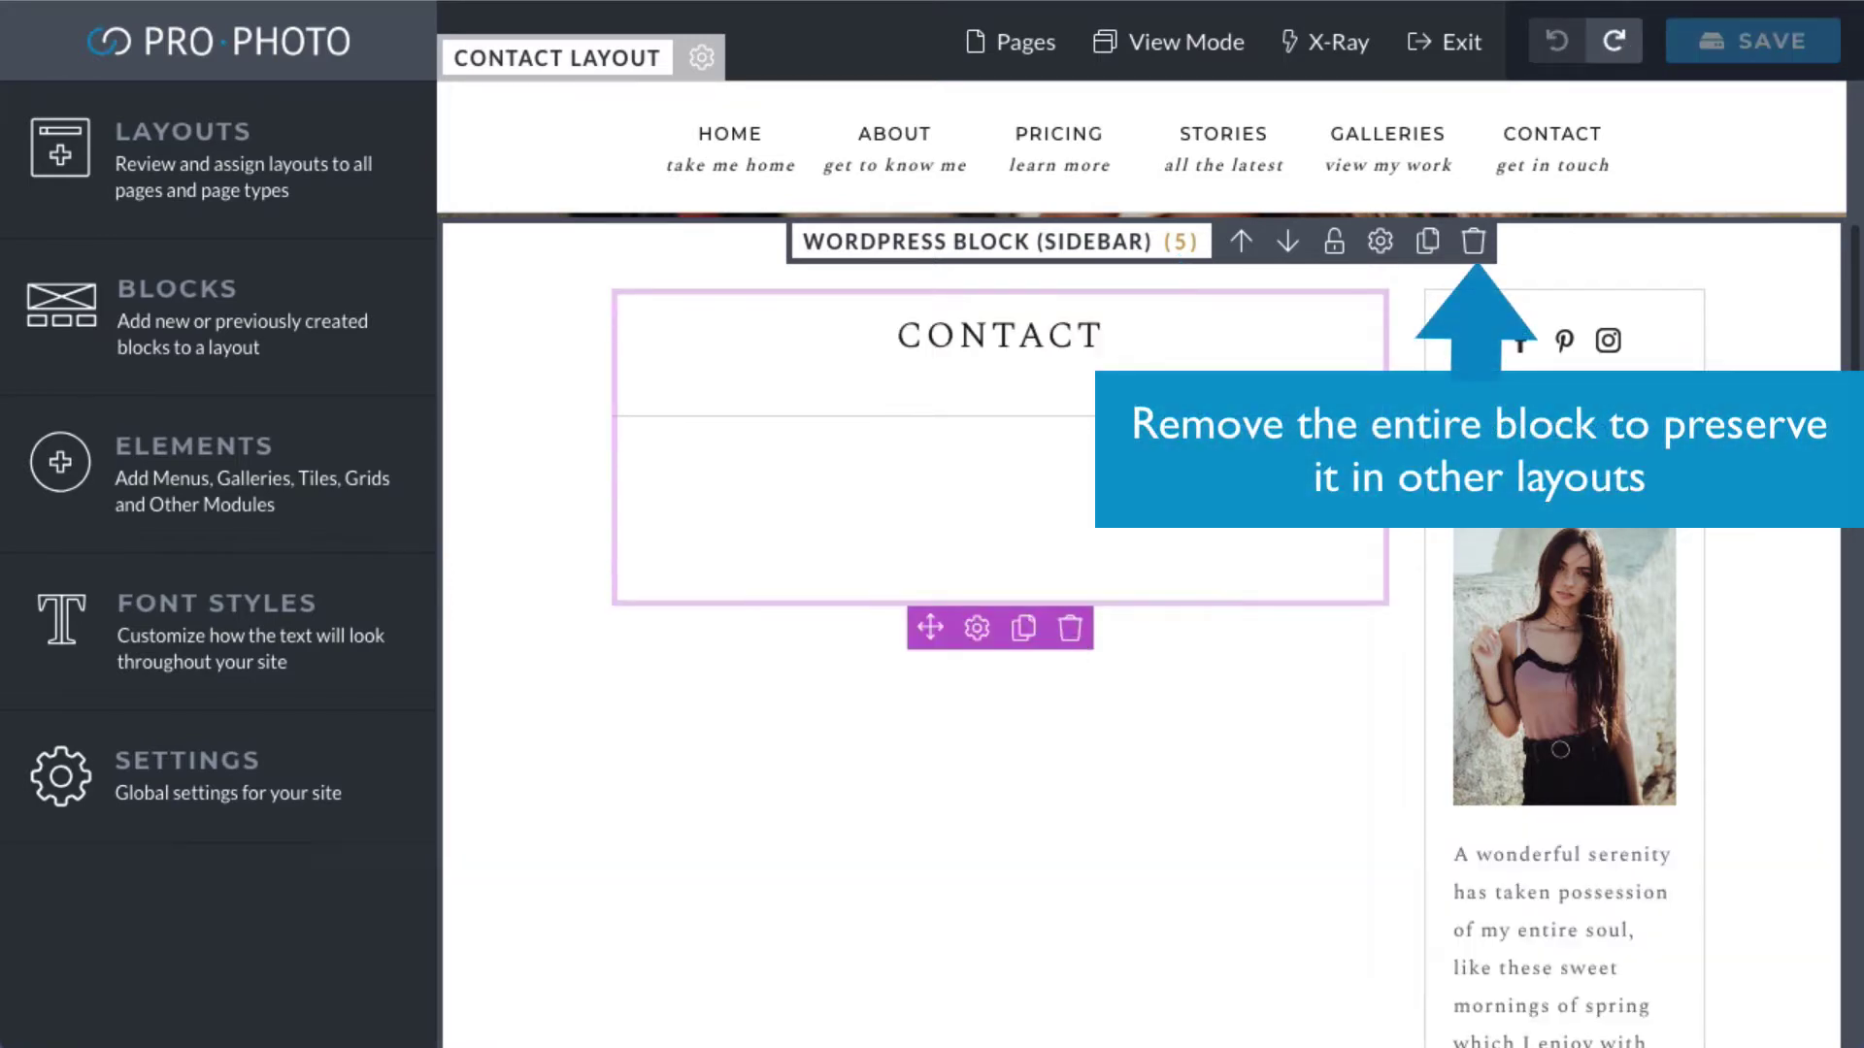
pyautogui.click(1474, 241)
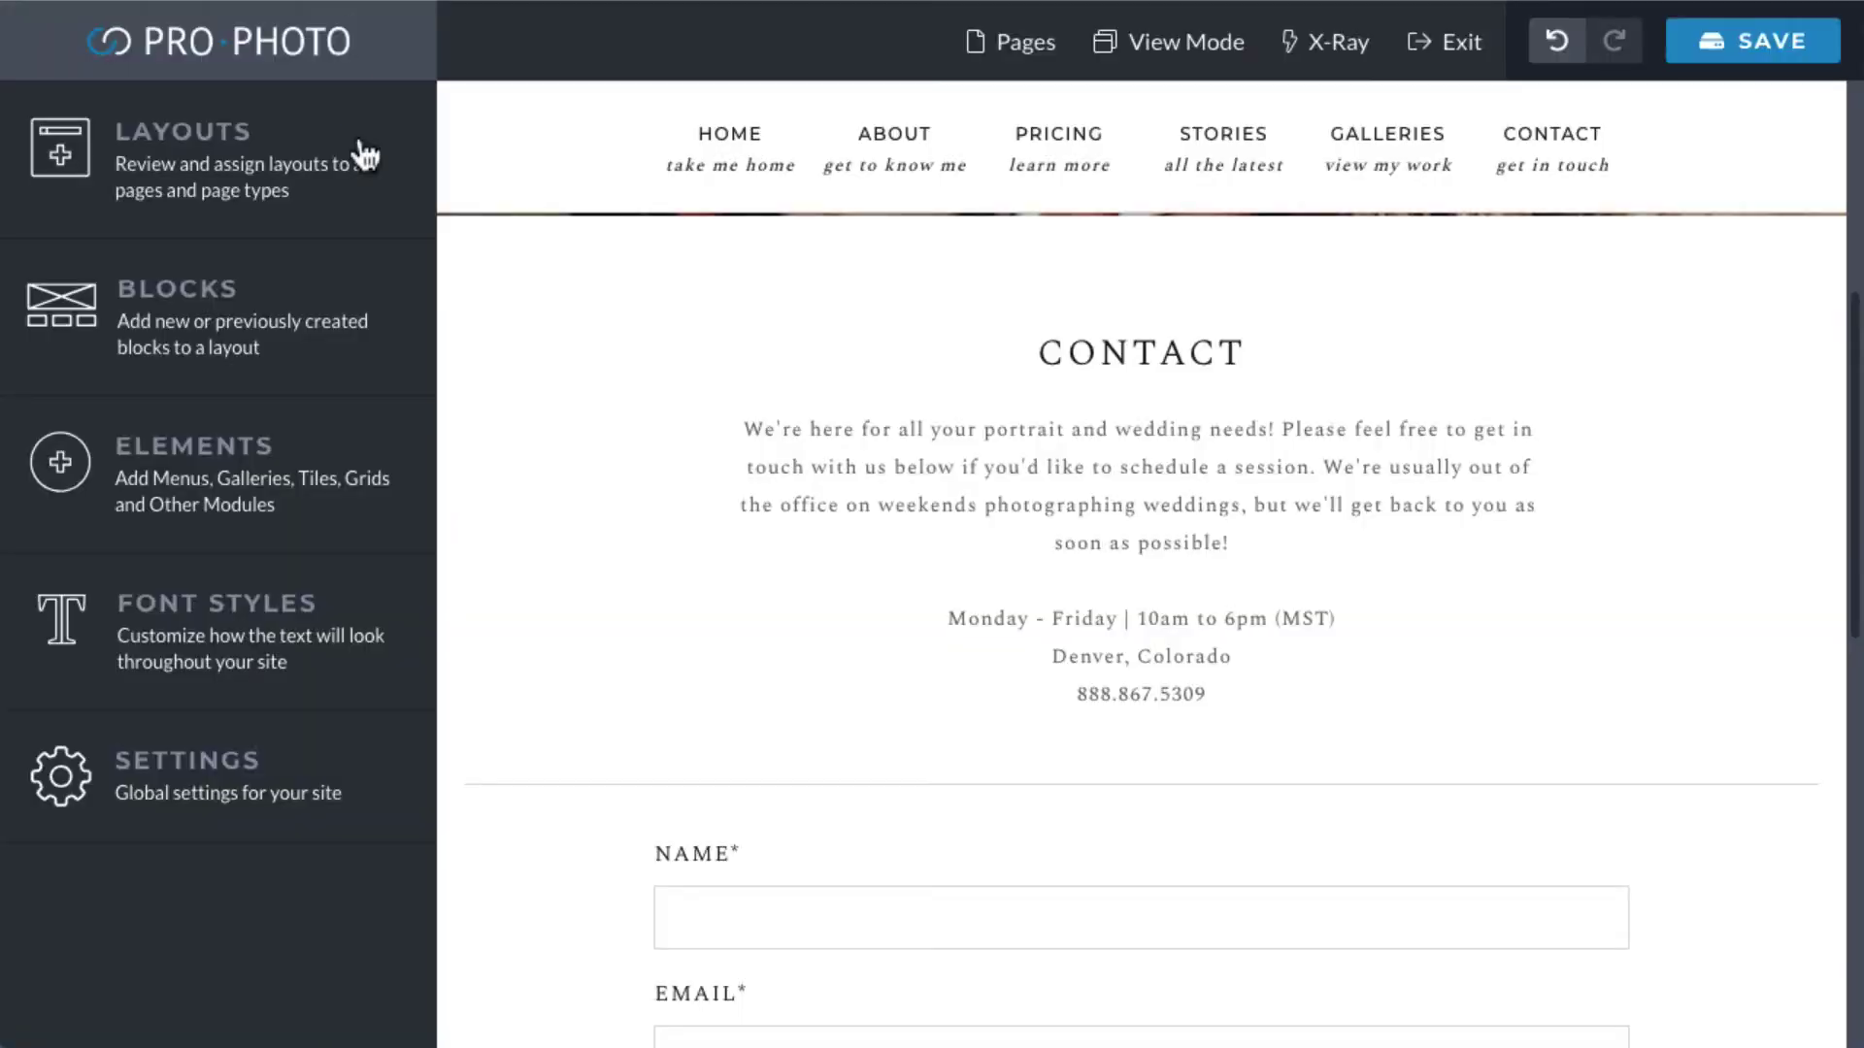
# Drag the Wordpress Block (full) from the Blocks list onto the Contact page.
pyautogui.click(347, 309)
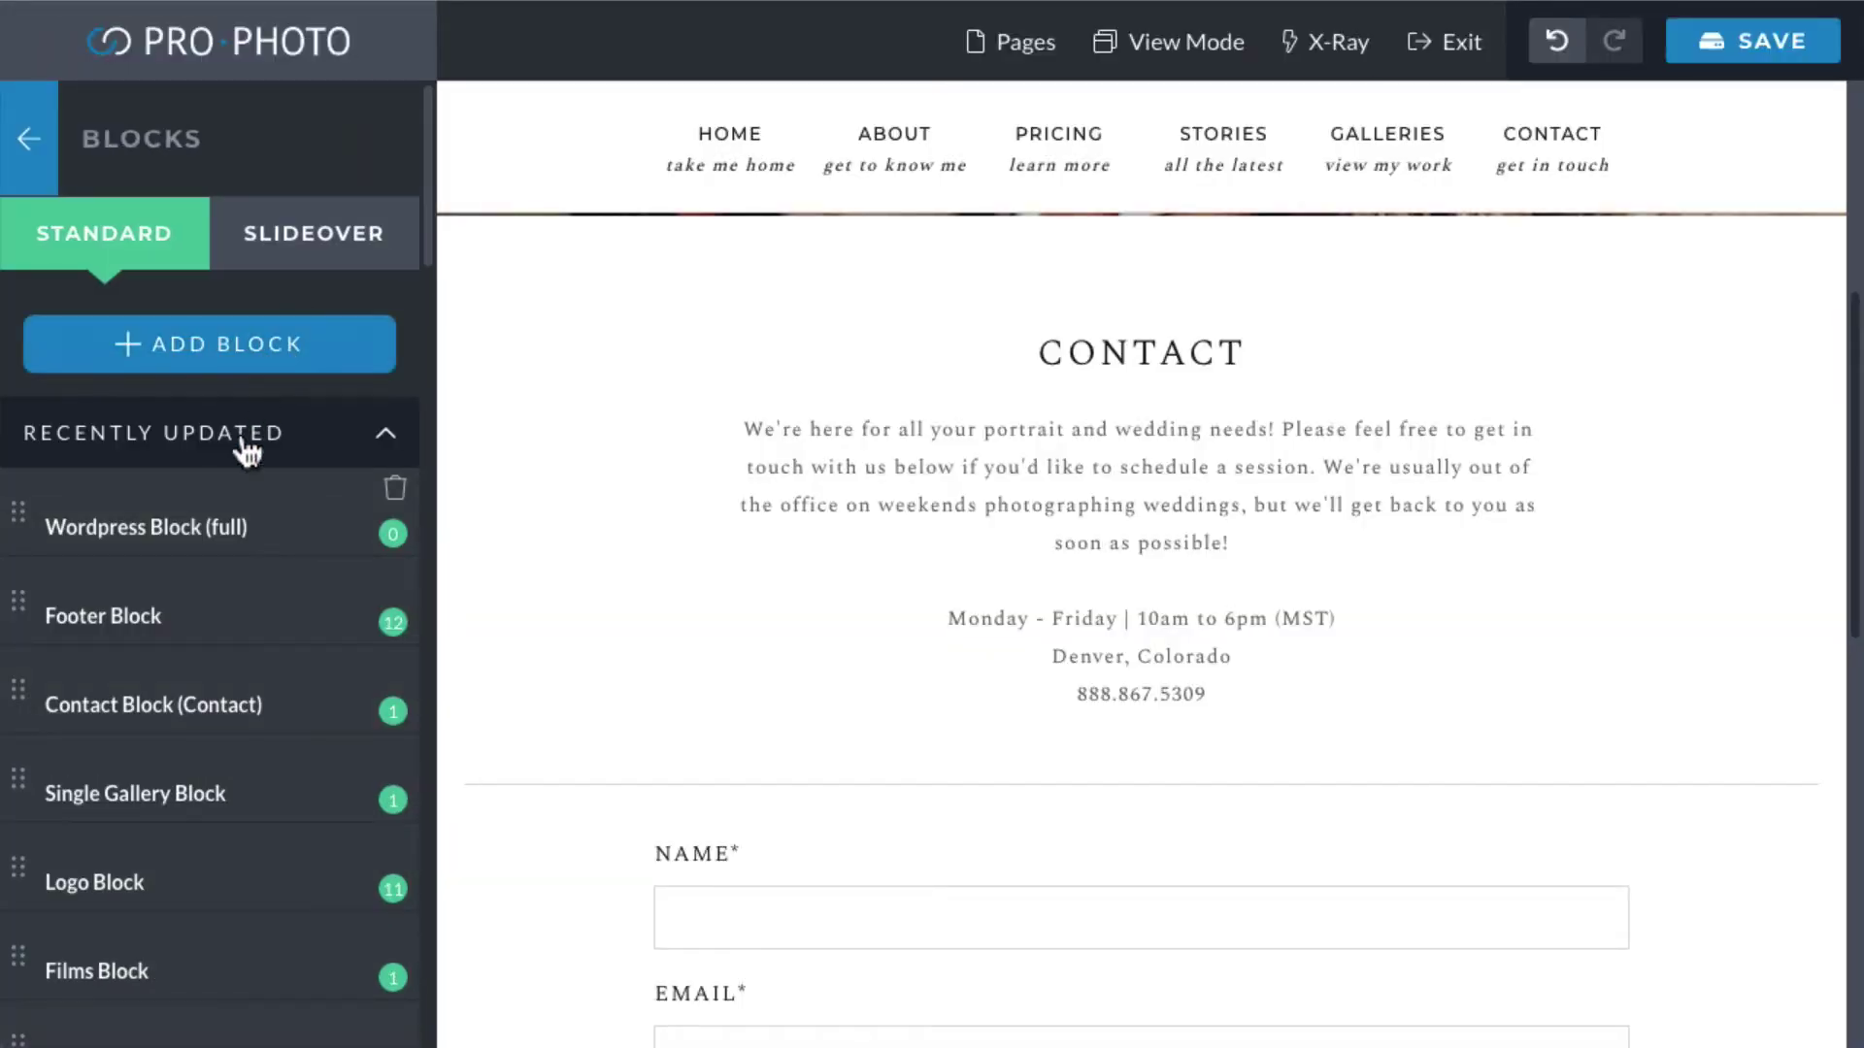
pyautogui.moveTo(194, 499); pyautogui.dragTo(837, 327)
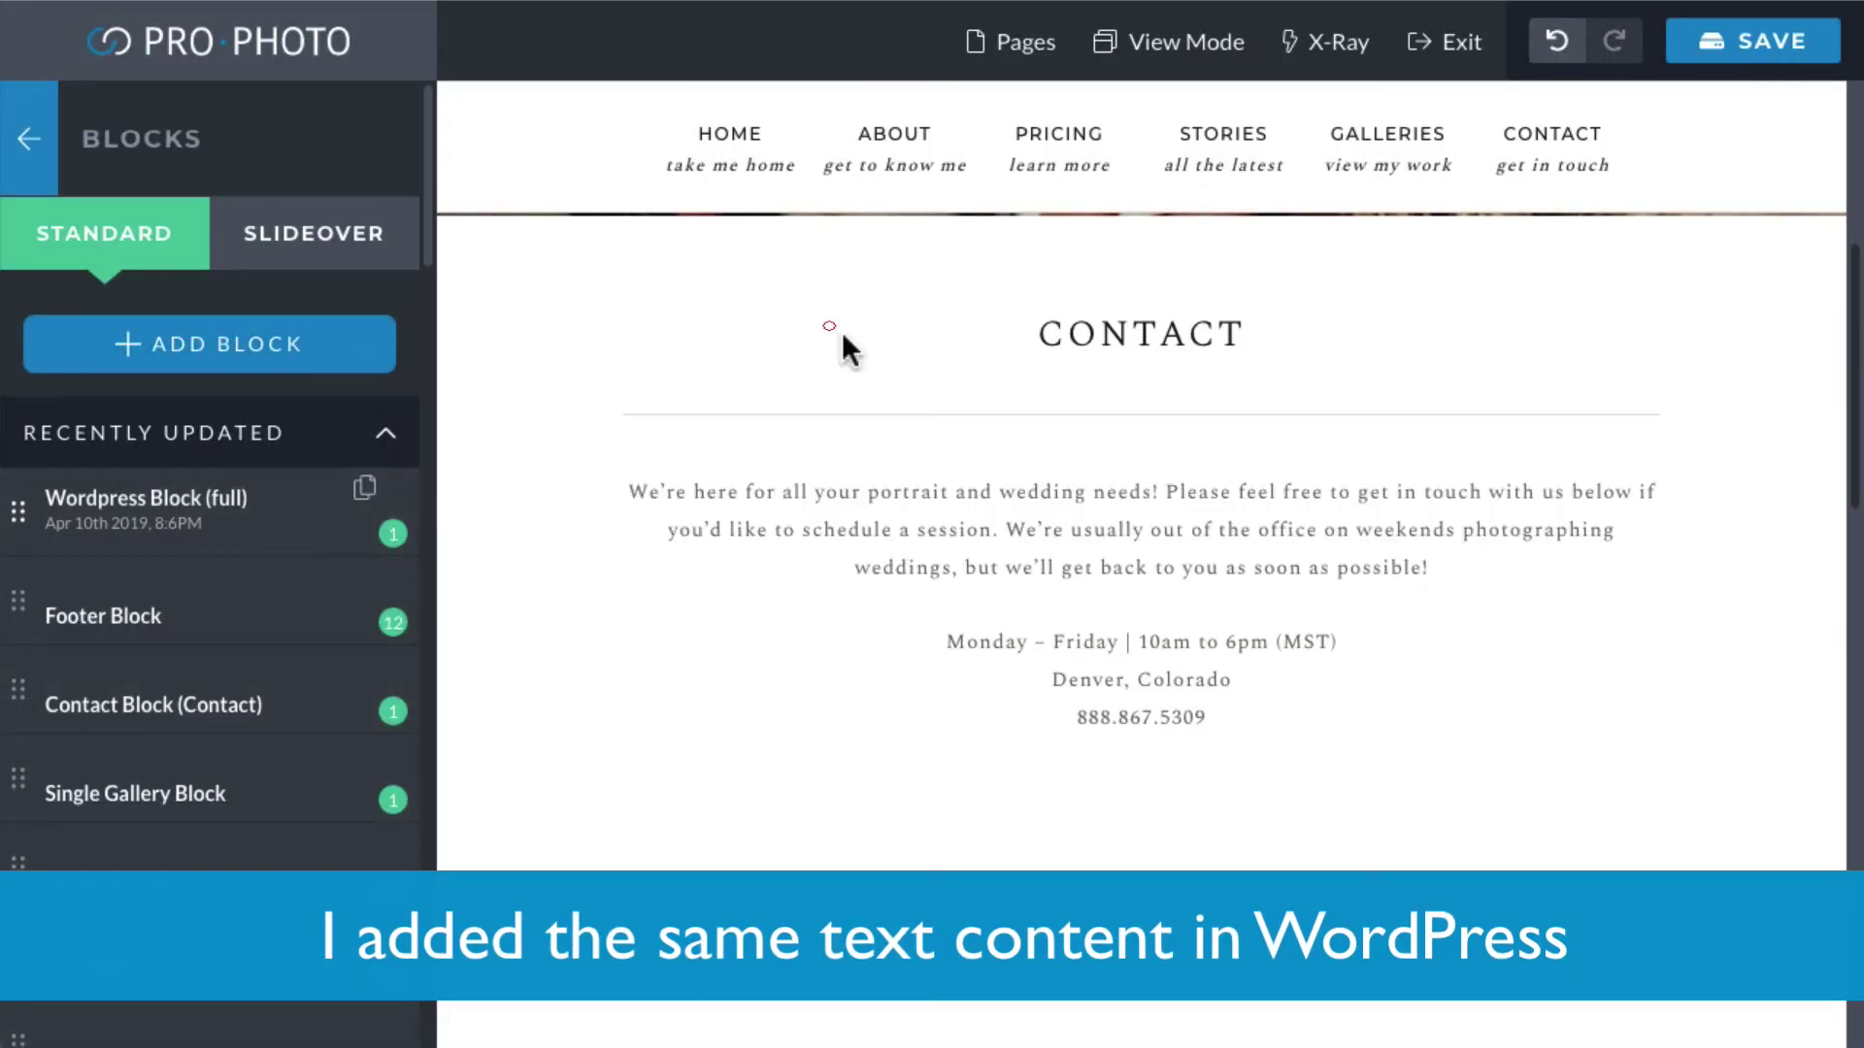